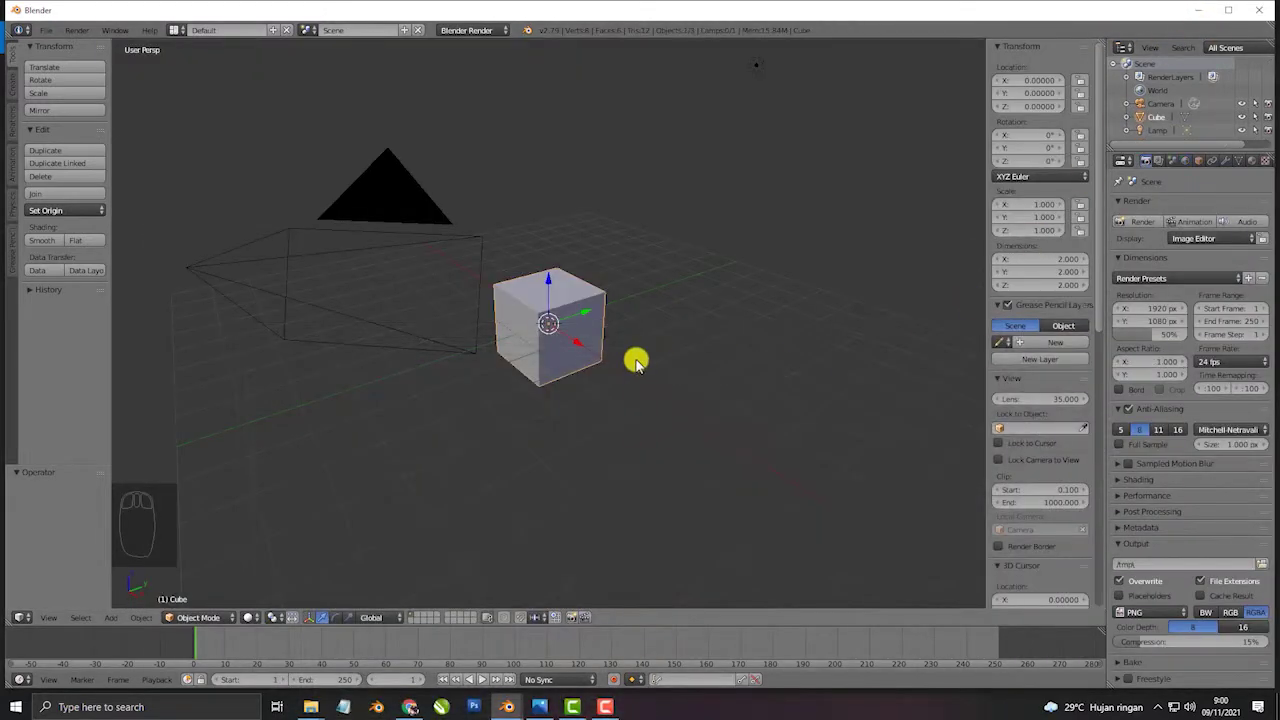
Delete the default cube and add a cylinder mesh at the scene origin
mouse_move(636, 363)
middle_down()
mouse_move(588, 351)
mouse_move(628, 348)
middle_up()
key(n)
scroll(628, 348, up, 4)
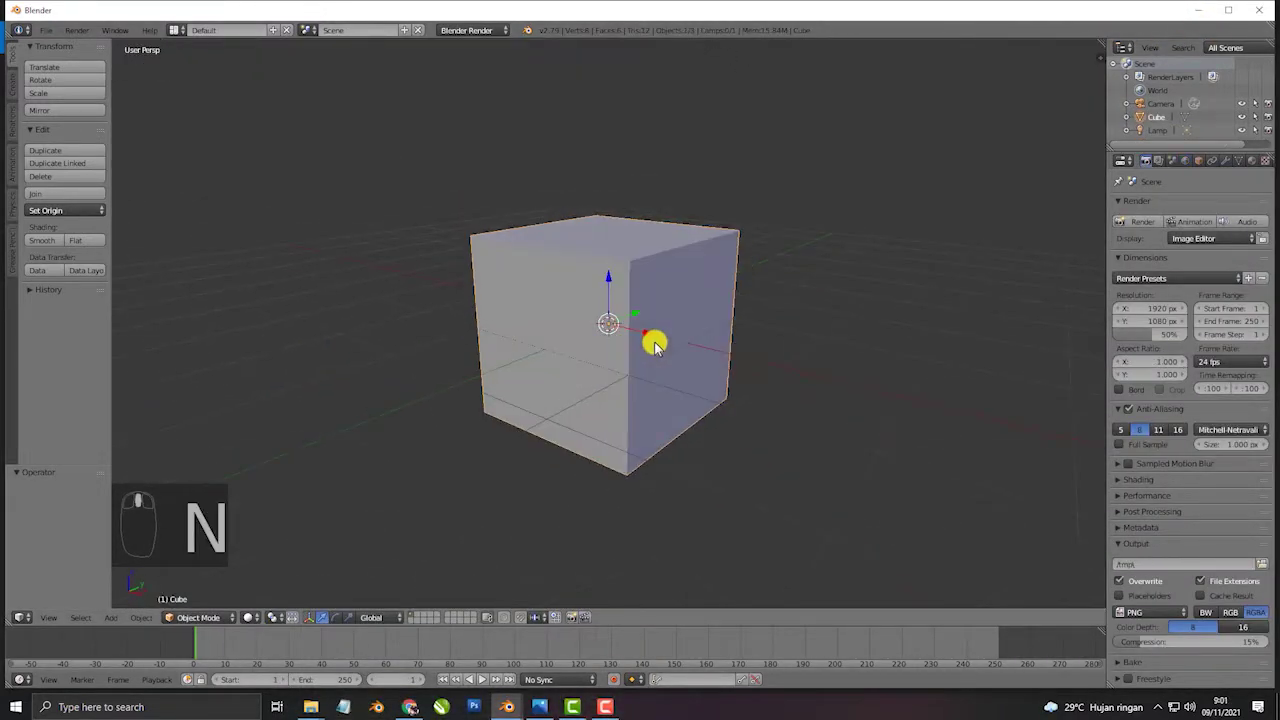
key(x)
click(654, 338)
key(shift+a)
mouse_move(662, 343)
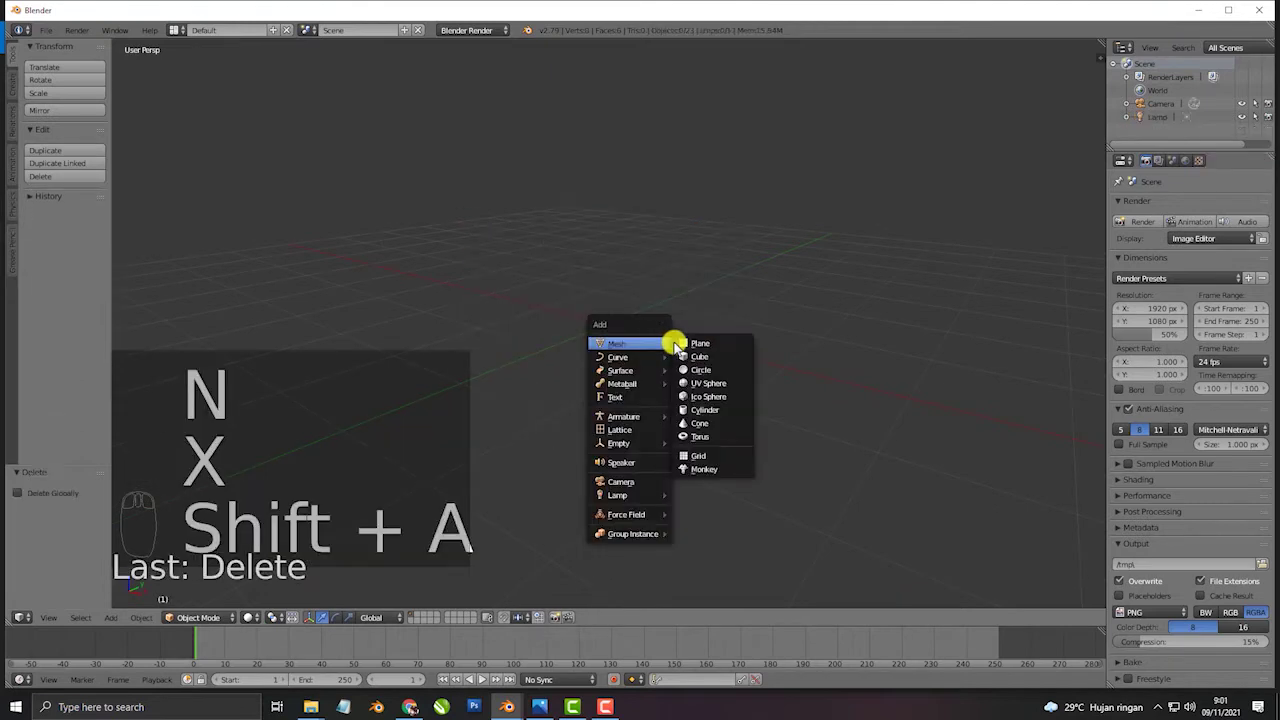
click(697, 410)
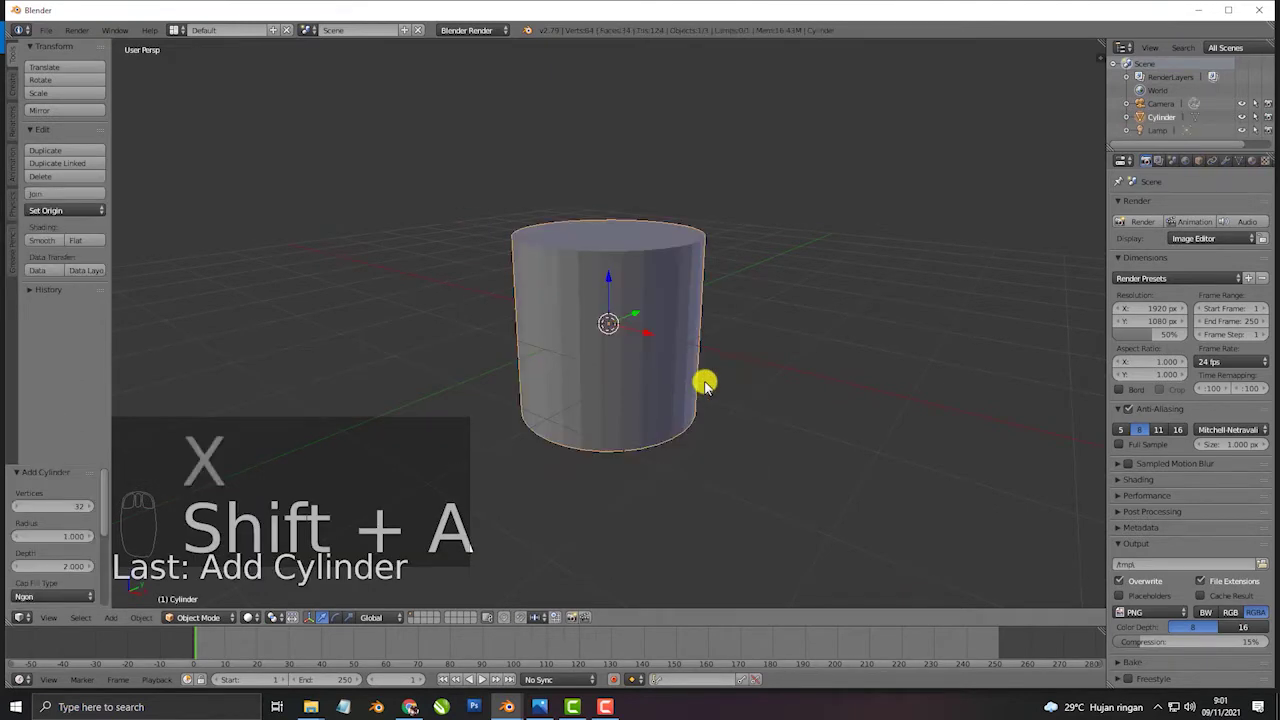
Rotate the cylinder 90° about the X axis so its round cap faces the front view
key(KP_1)
key(KP_5)
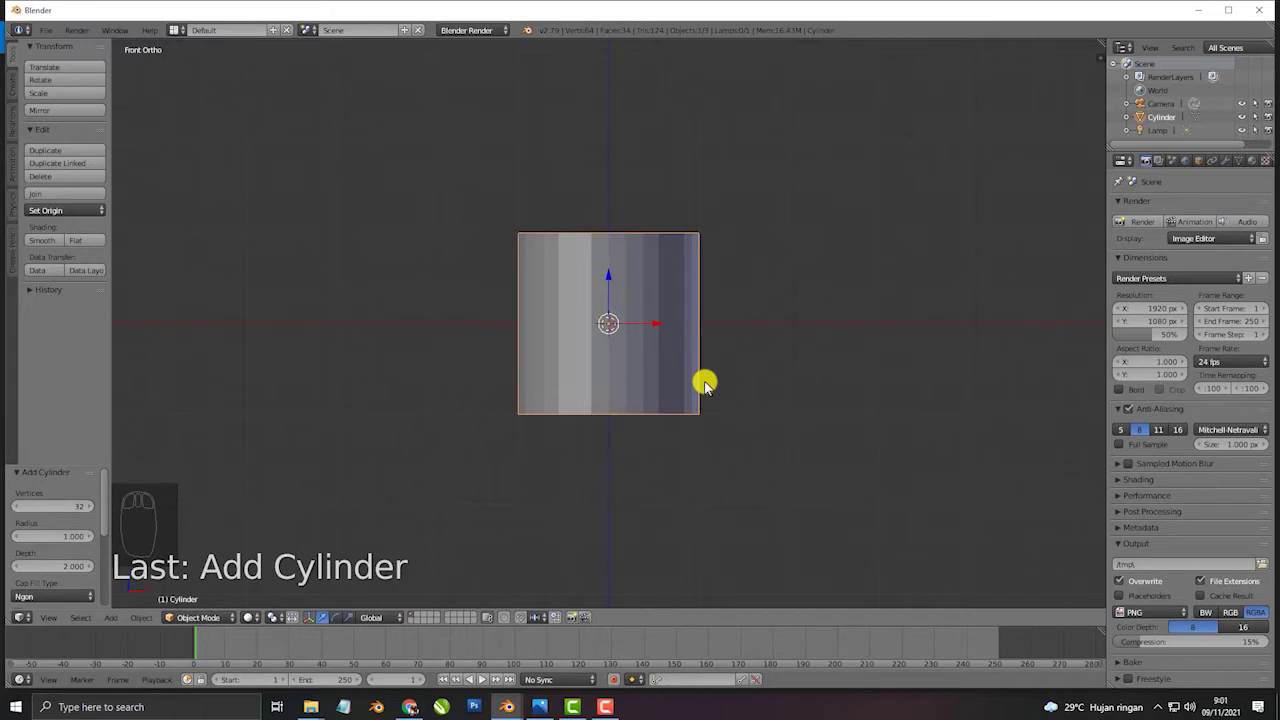
key(r)
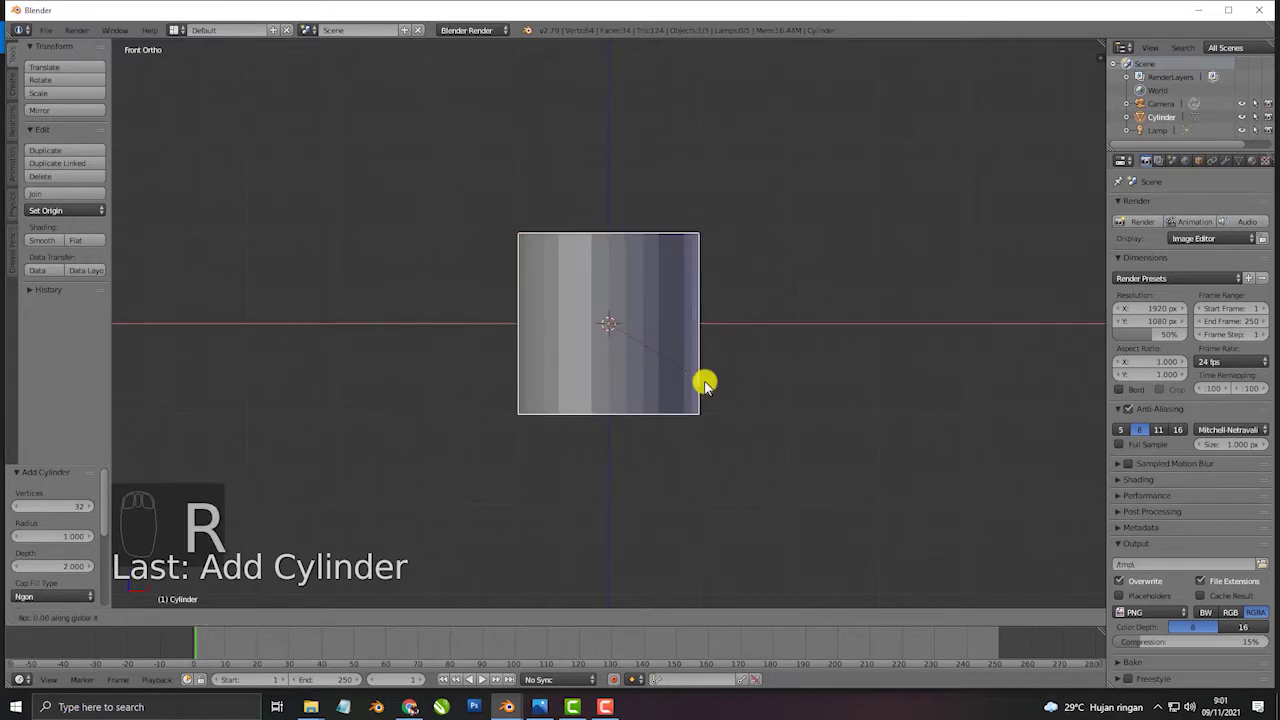
text(90)
key(Return)
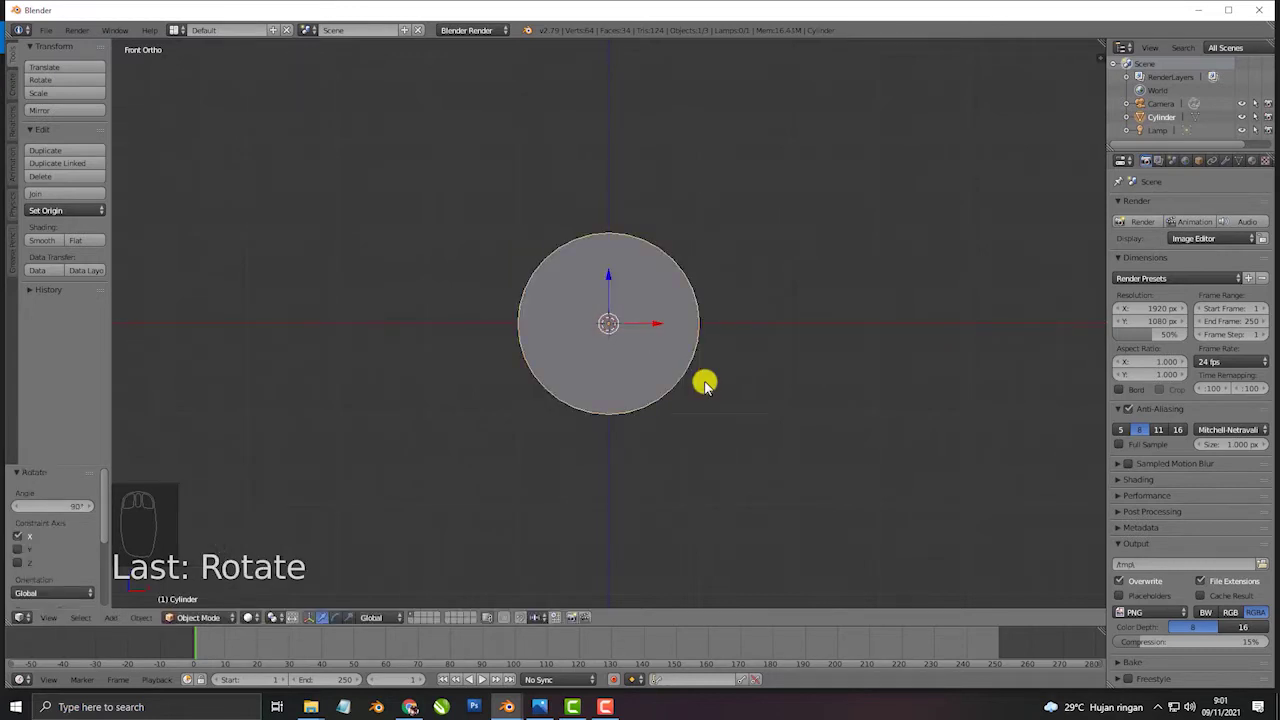
Flatten the cylinder's mesh in Edit Mode by scaling it along Y to about 0.283
key(KP_3)
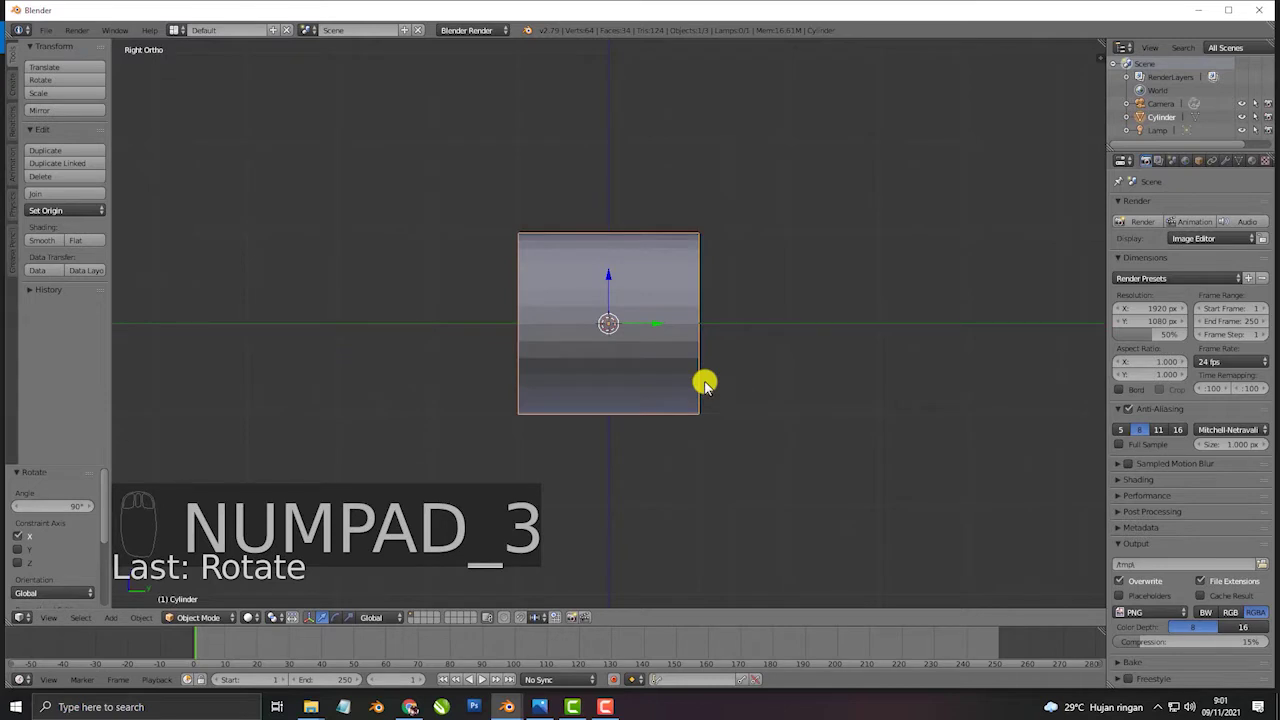
key(Tab)
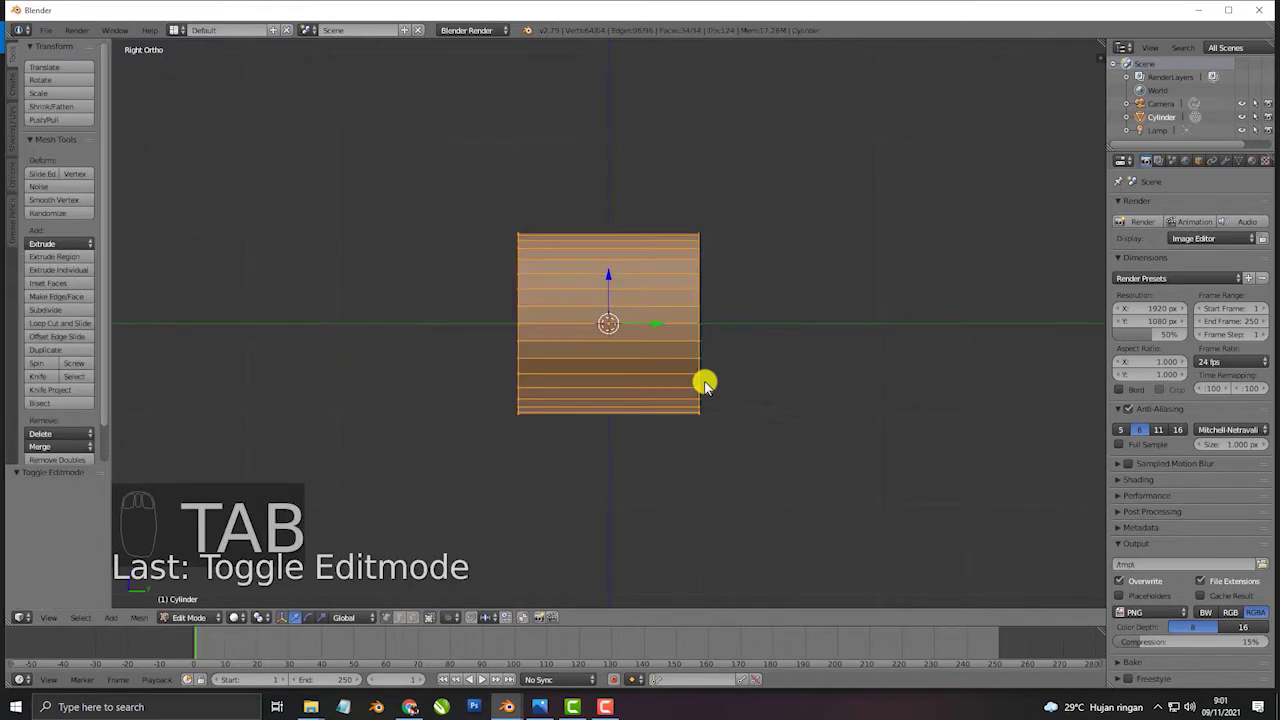
key(s)
key(y)
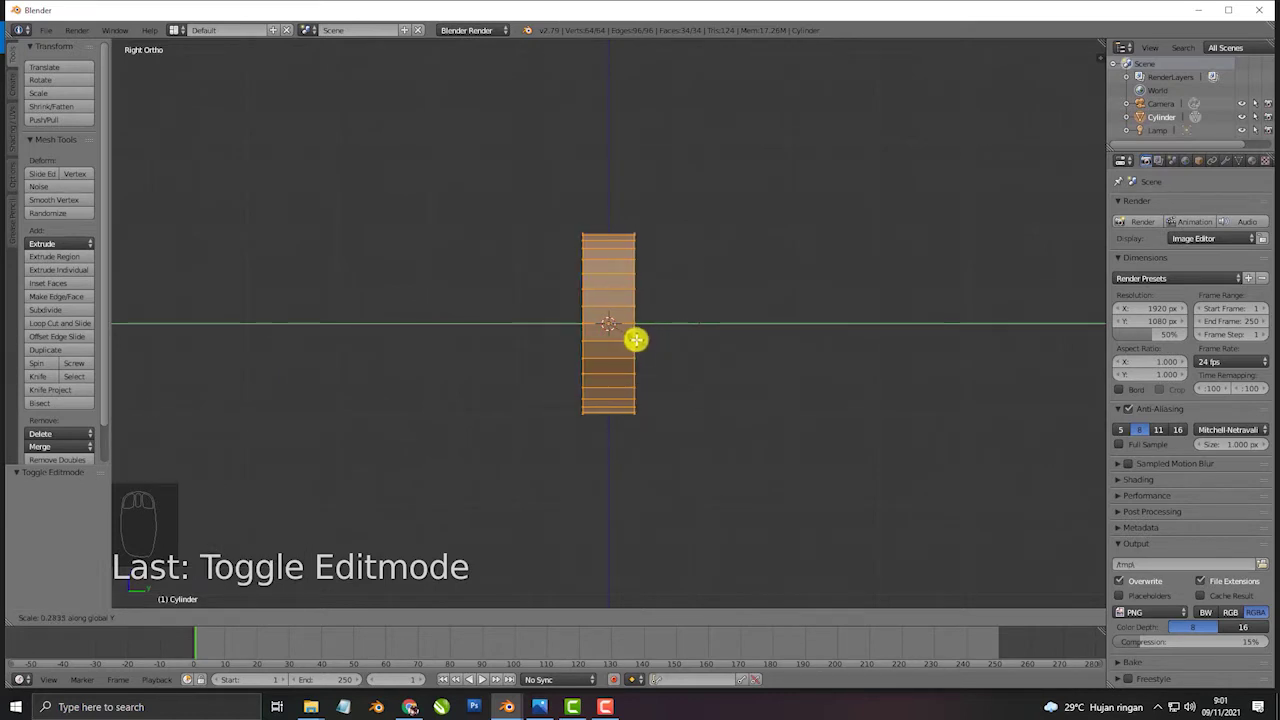
click(636, 340)
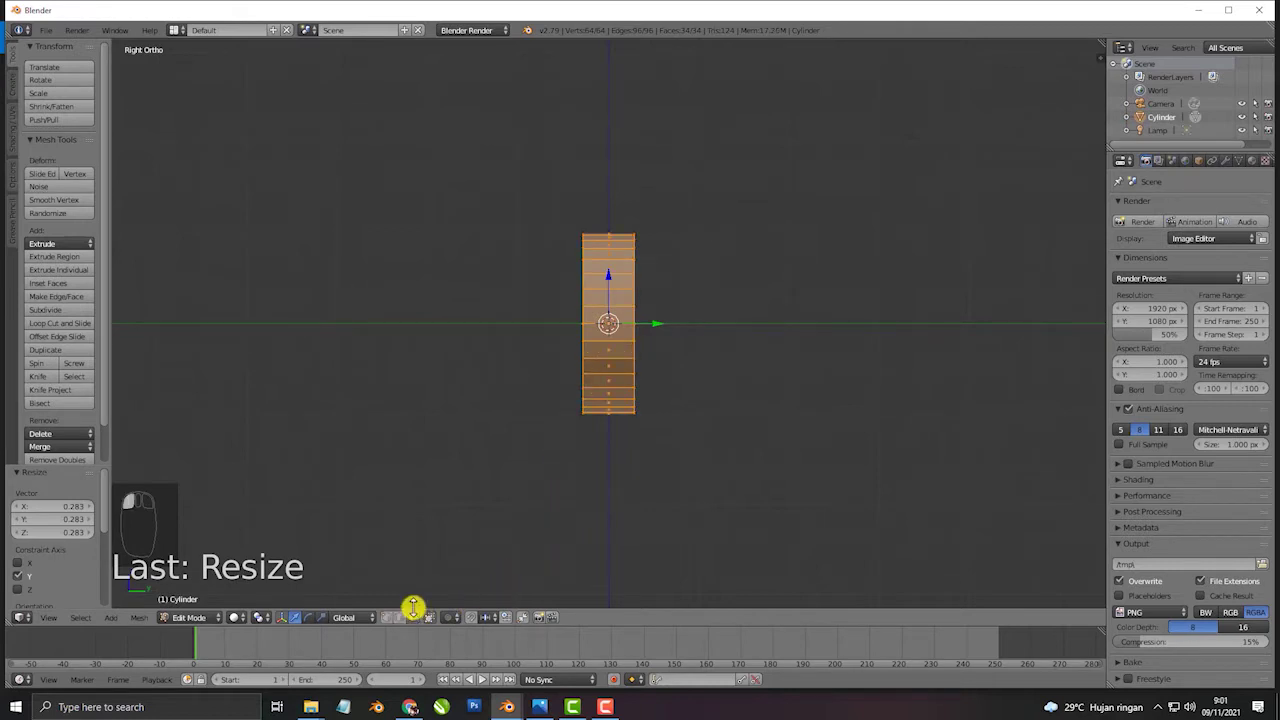
Inset both round cap faces by about 0.18 and bridge their edge loops to open the disc into a ring
middle_drag(542, 470, 580, 463)
right_click(614, 351)
middle_drag(711, 352, 691, 384)
key(KP_5)
scroll(805, 329, up, 2)
key(i)
click(776, 305)
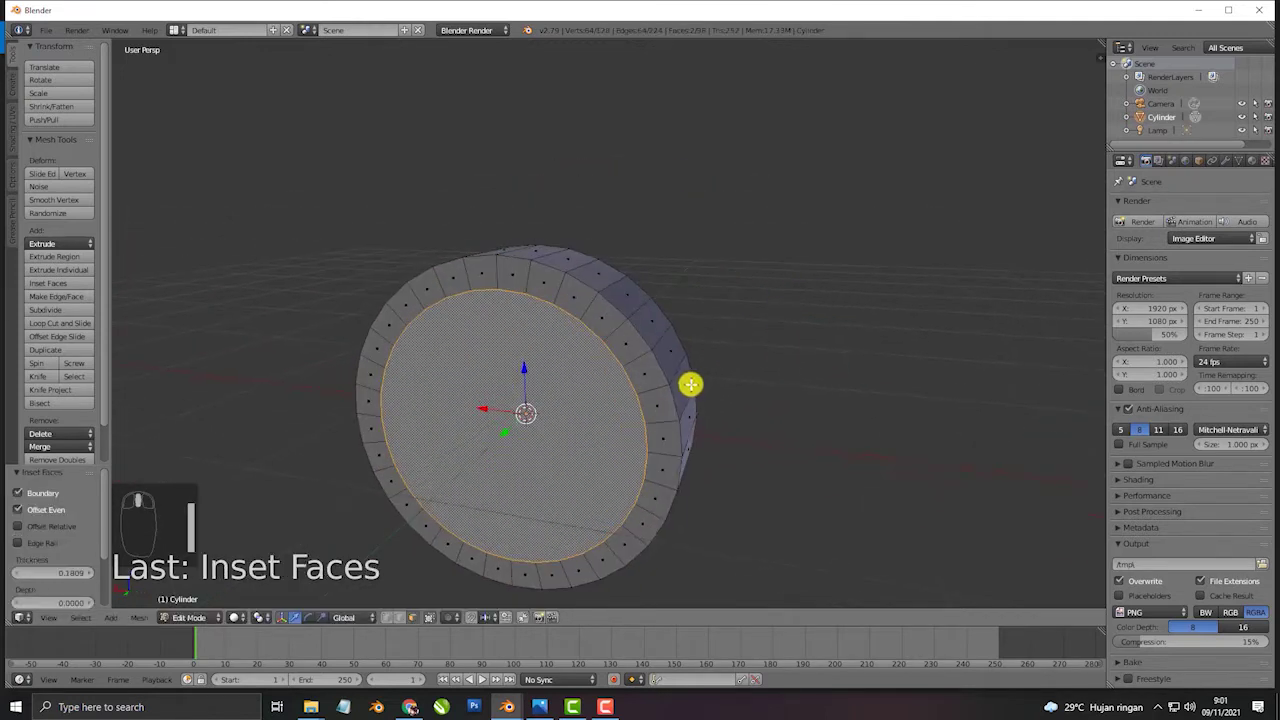
key(w)
click(648, 420)
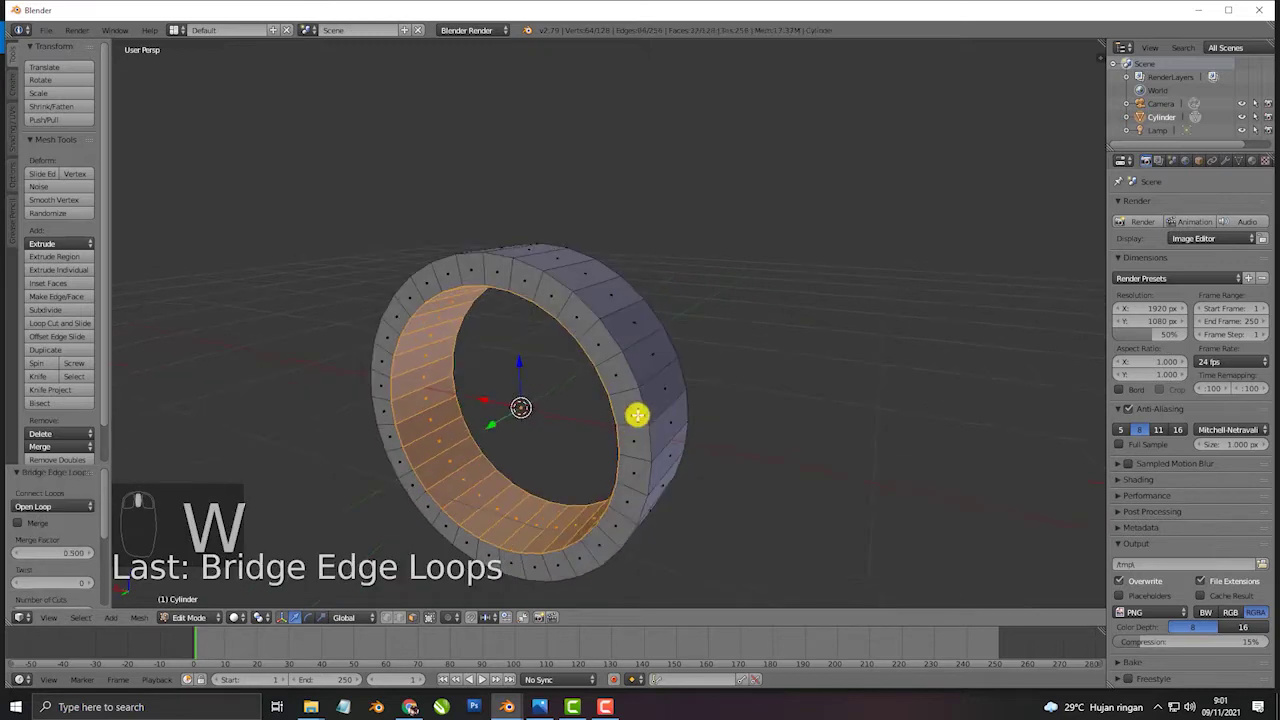
Delete all faces of the ring's half on the negative X side in the orthographic top view
click(398, 617)
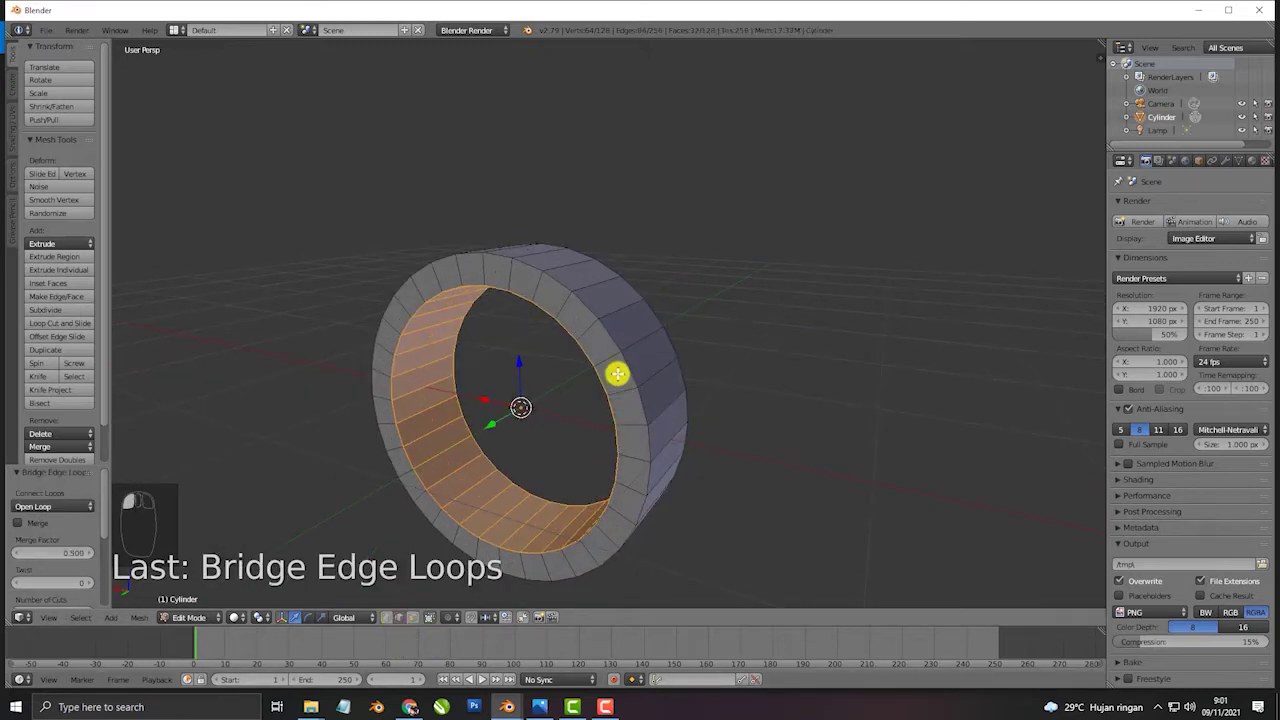
alt+right_click(645, 386)
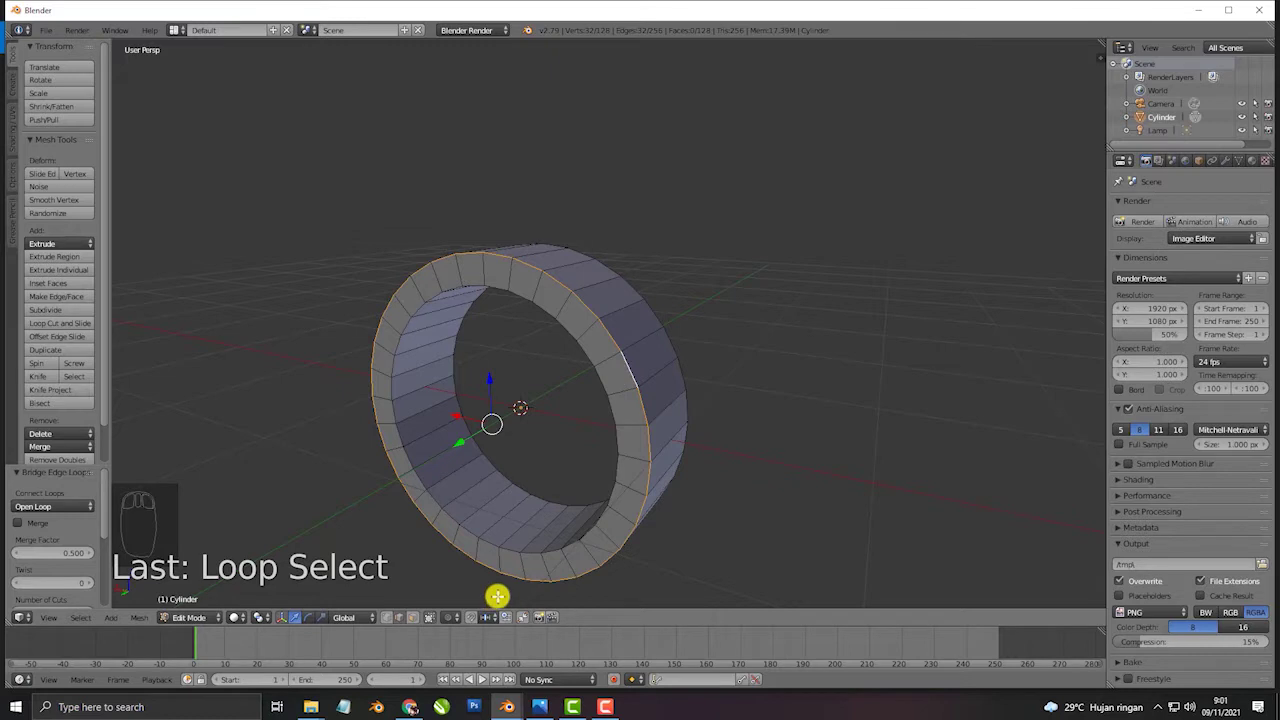
key(KP_7)
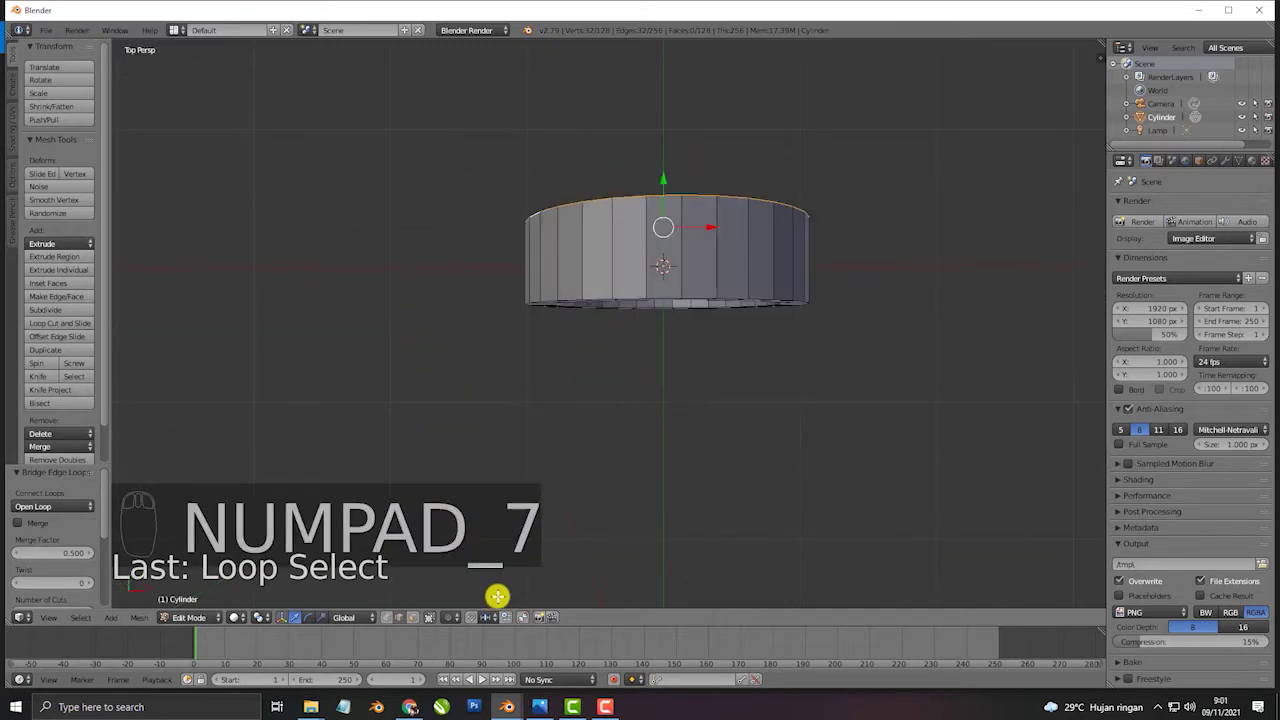
key(KP_5)
shift+middle_drag(840, 460, 663, 500)
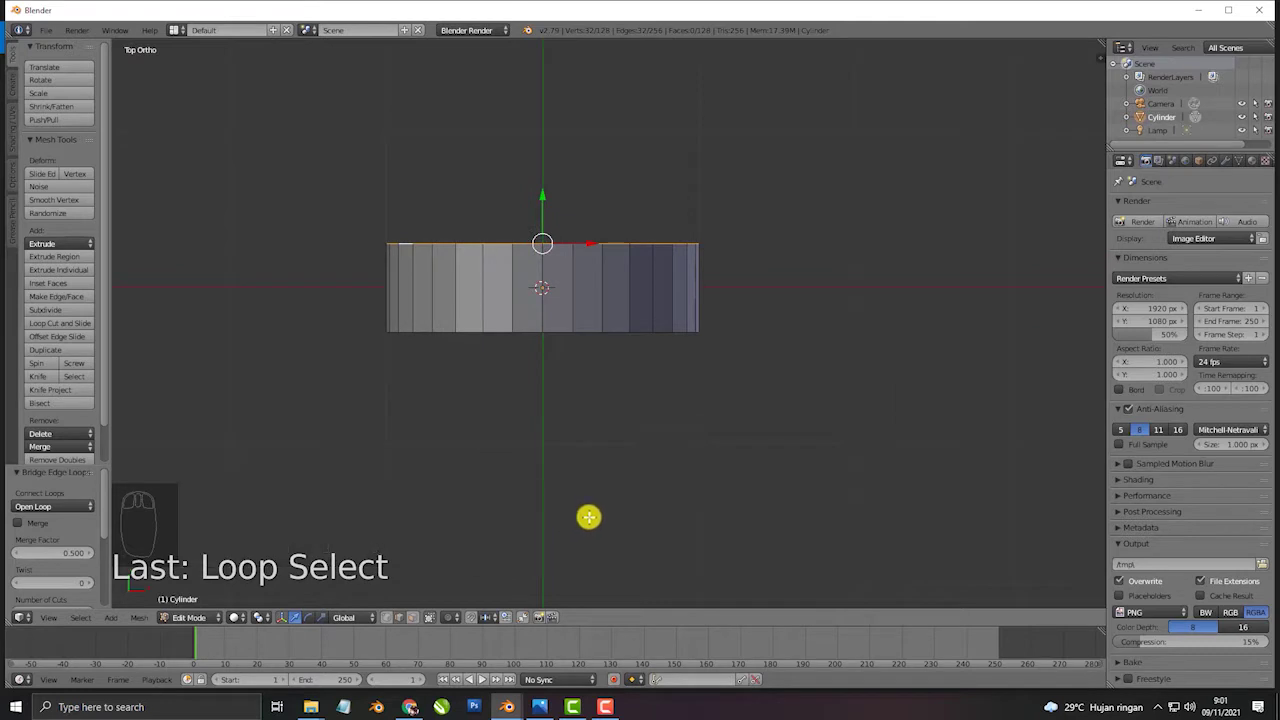
key(z)
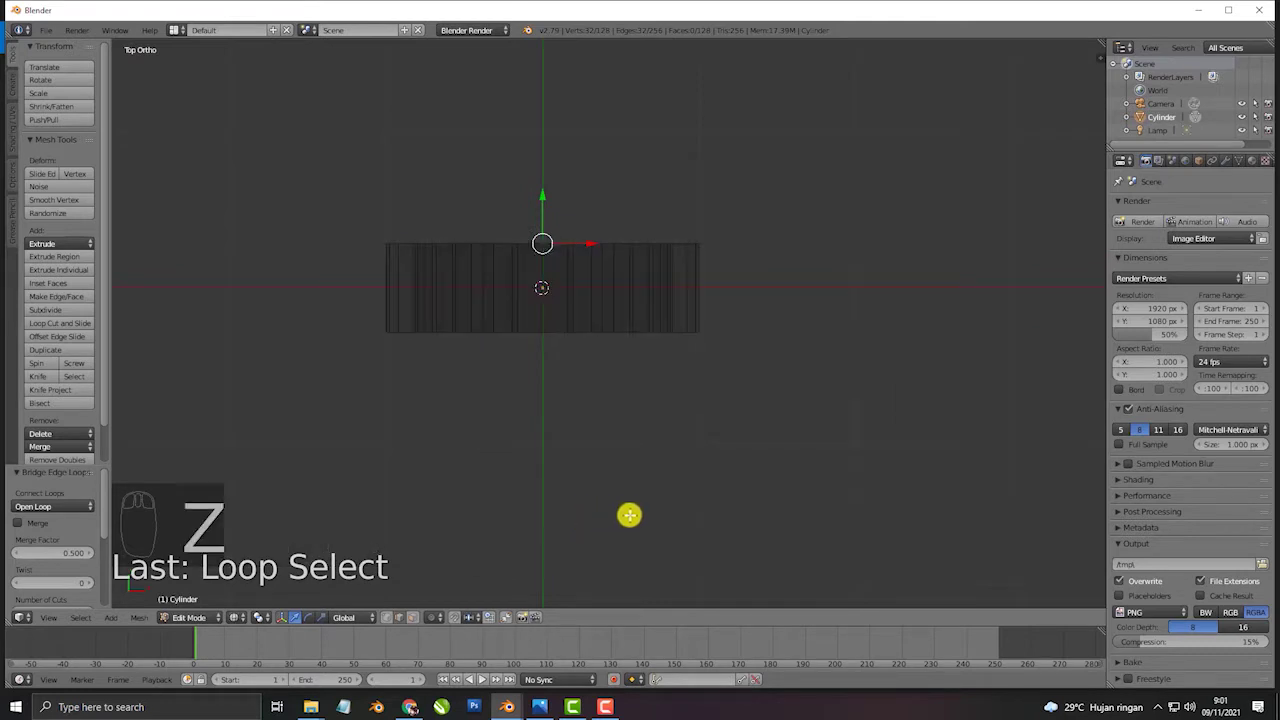
key(a)
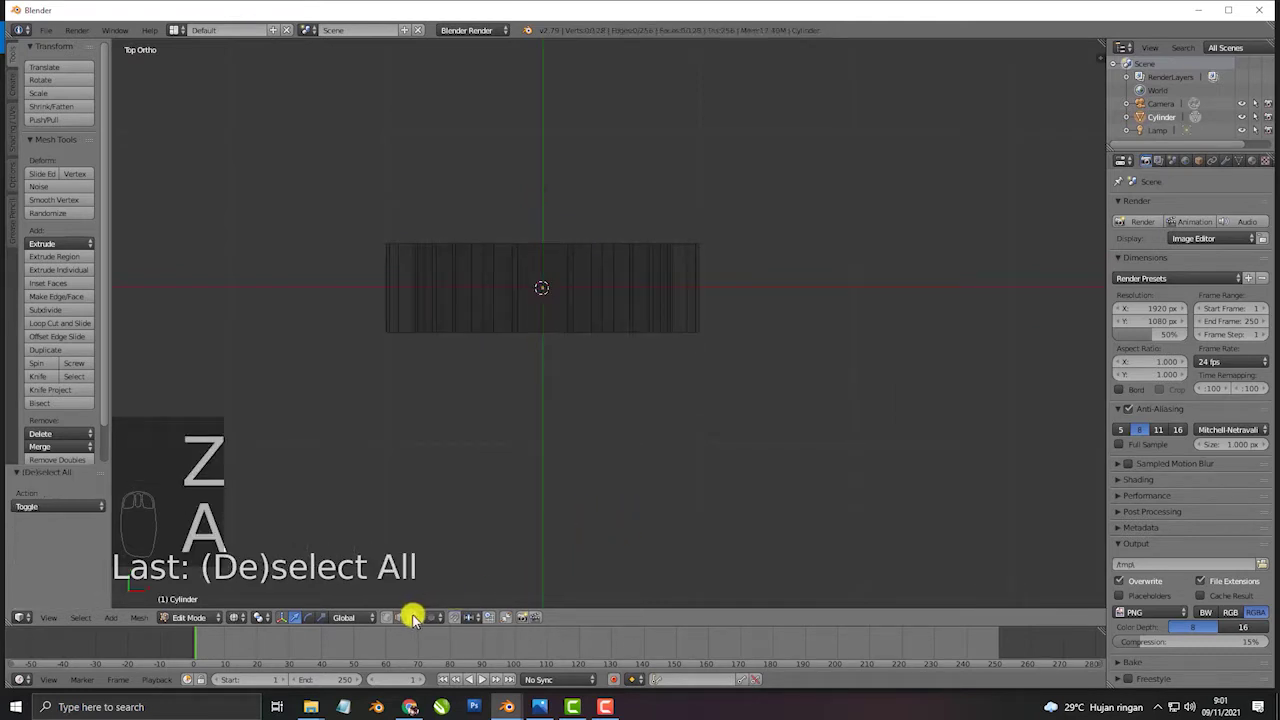
key(b)
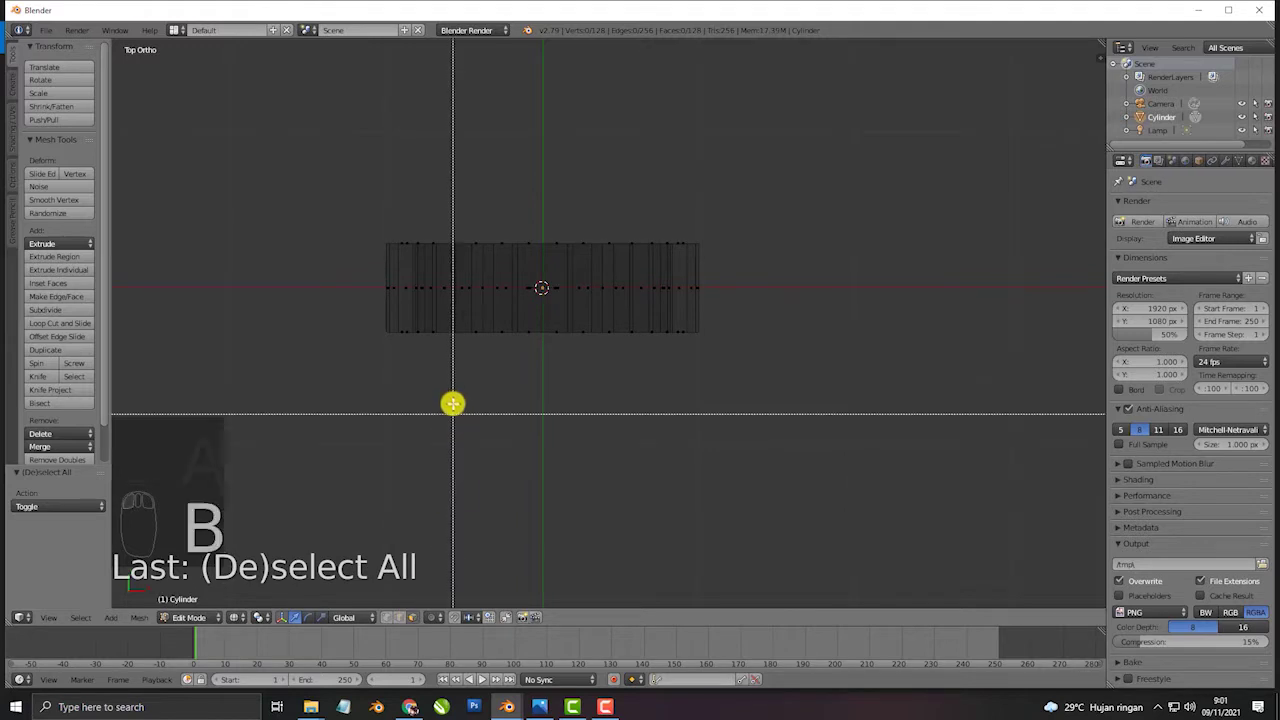
drag(538, 140, 183, 540)
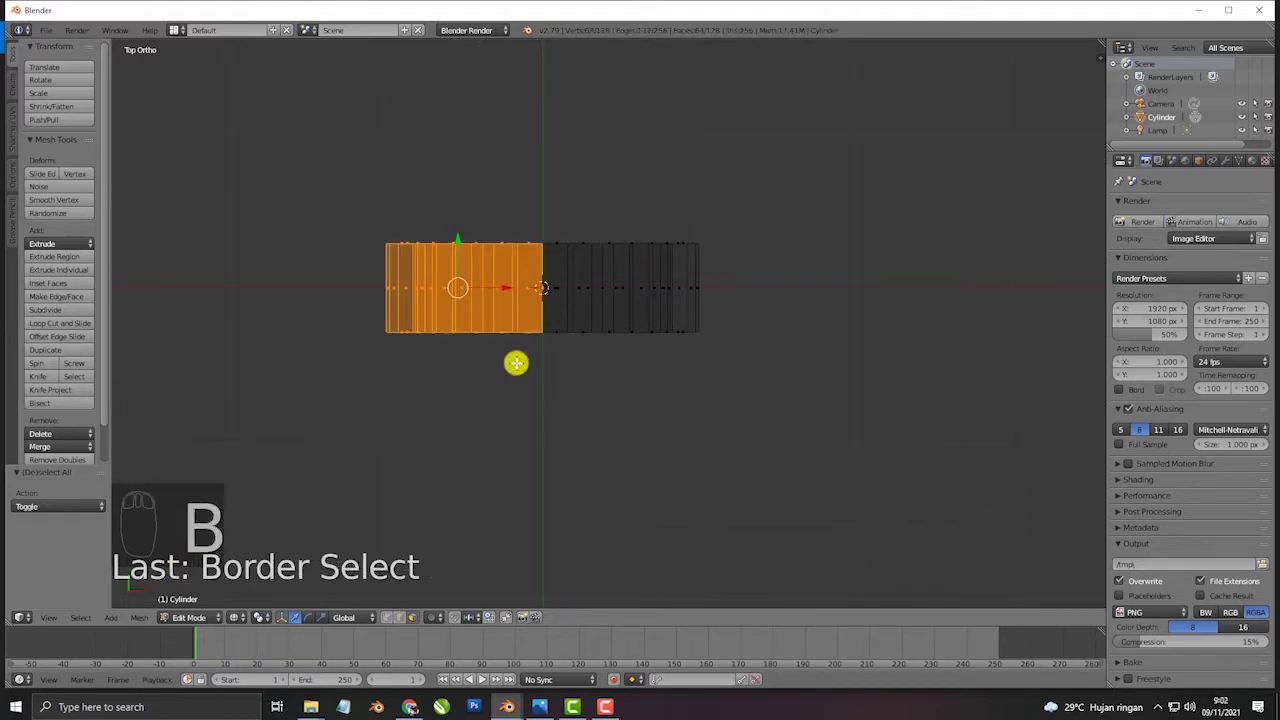
key(x)
click(719, 278)
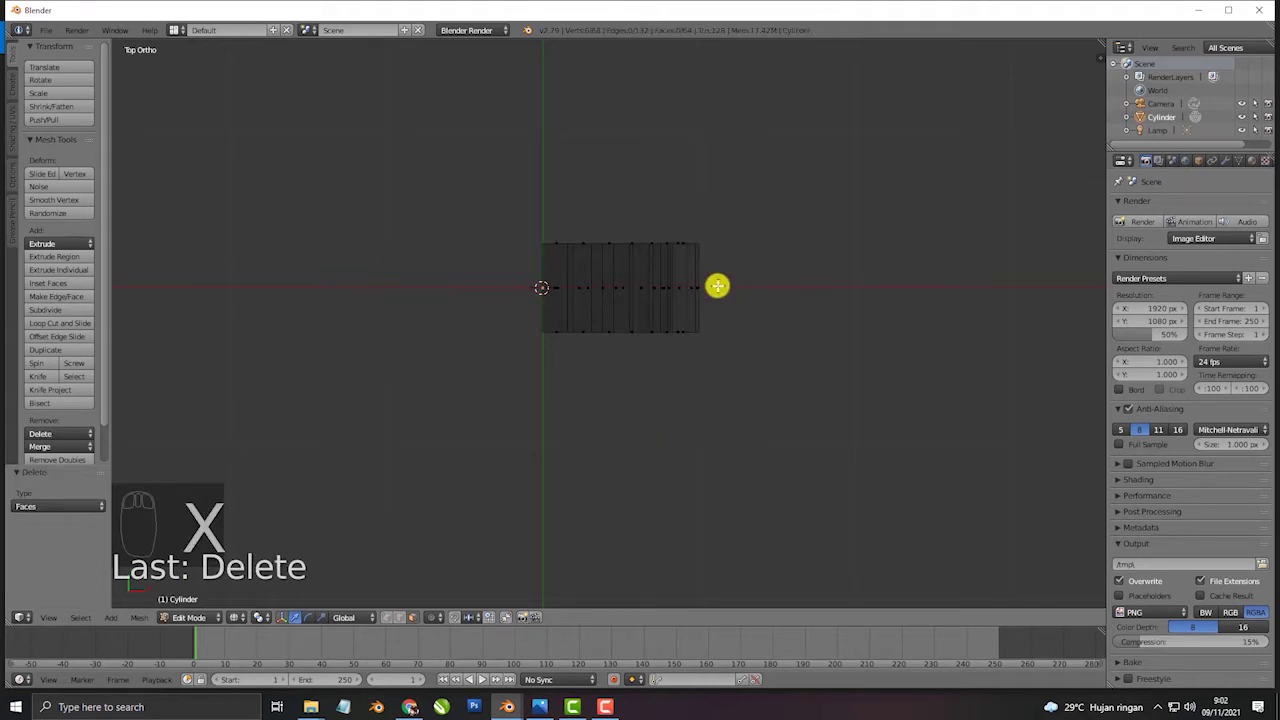
Add a Mirror modifier across X to complete the half ring
key(z)
mouse_move(706, 377)
middle_down()
mouse_move(723, 280)
mouse_move(760, 290)
middle_up()
key(KP_5)
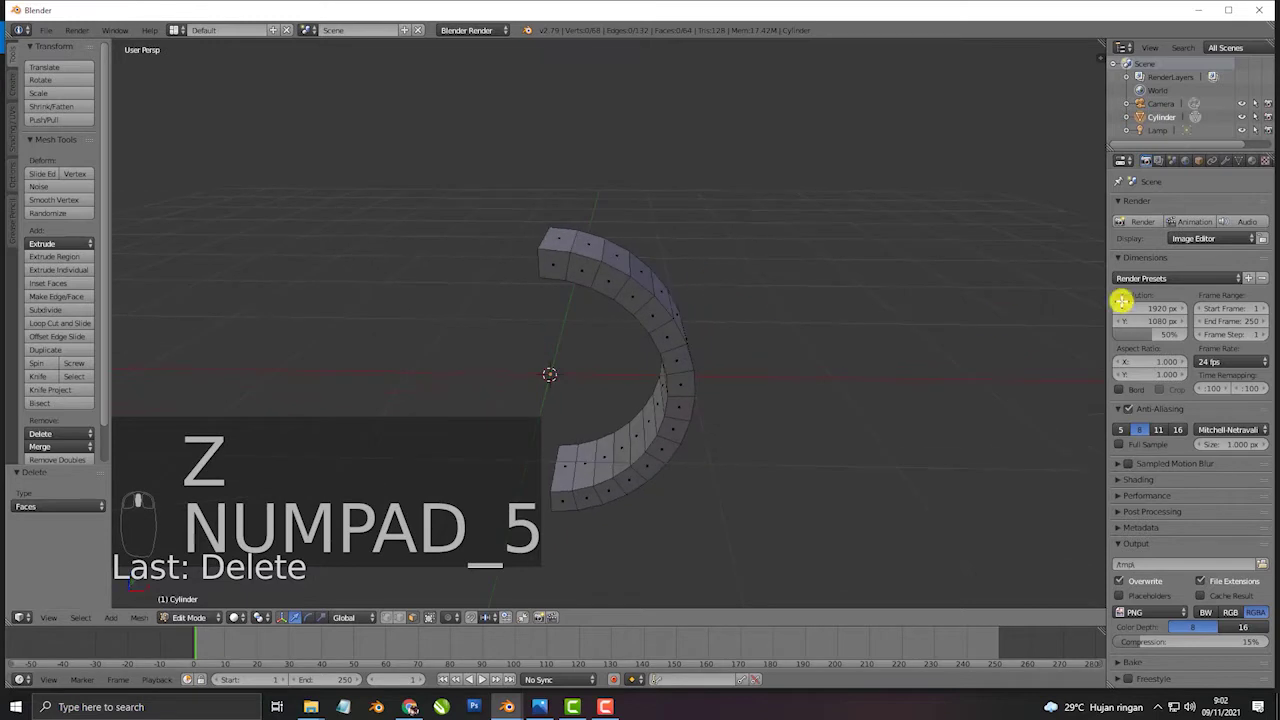
click(1222, 160)
click(1197, 205)
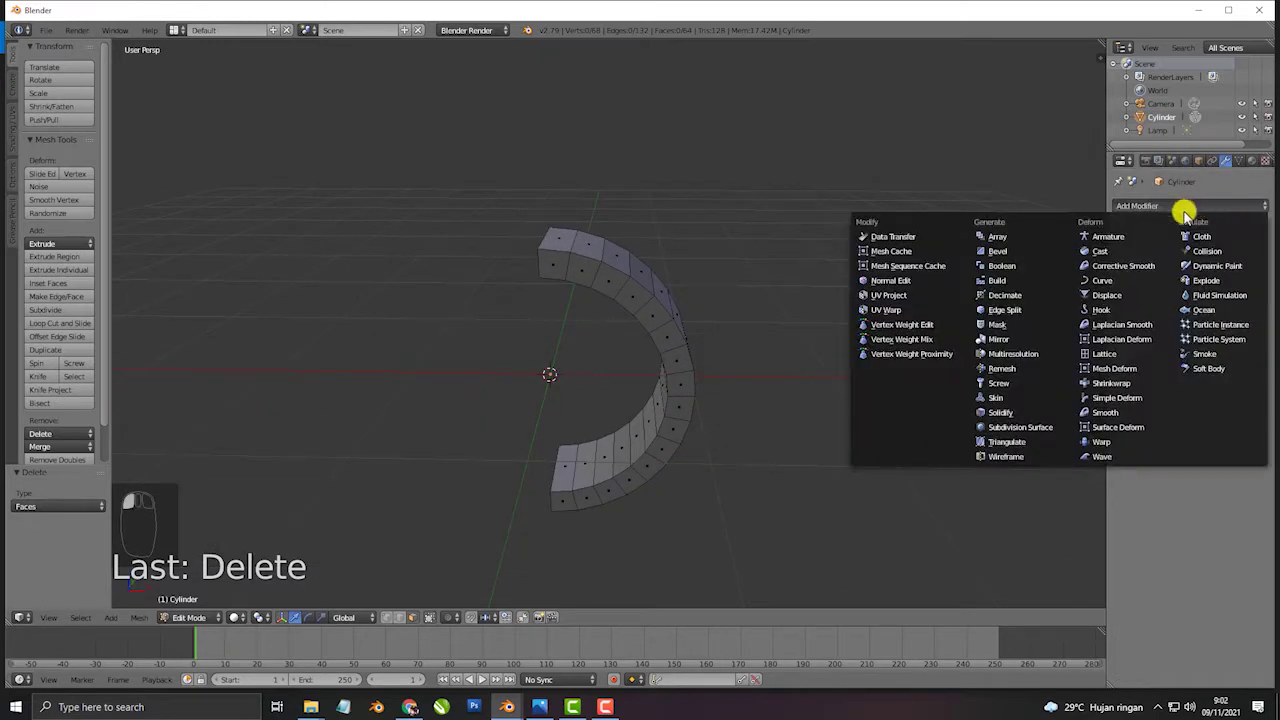
click(1030, 340)
middle_drag(854, 377, 602, 416)
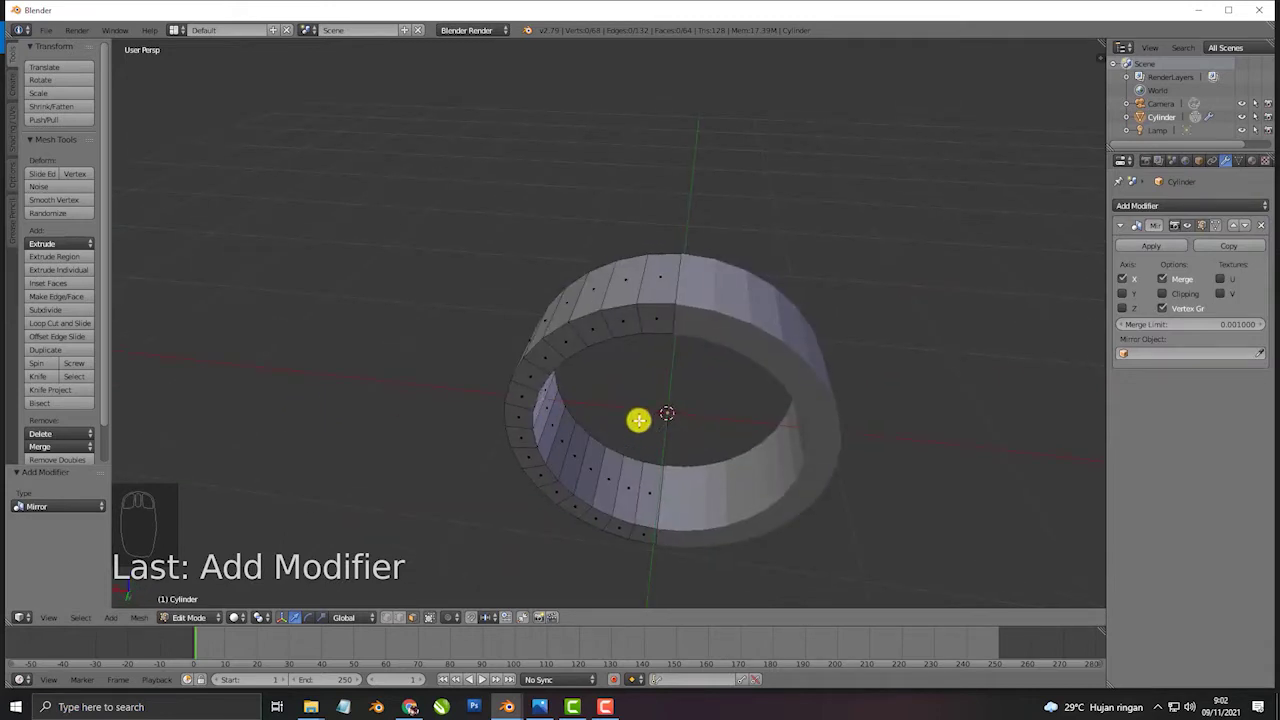
Display the mirrored ring as a wireframe in the orthographic front view
key(KP_1)
key(KP_3)
key(KP_1)
key(KP_5)
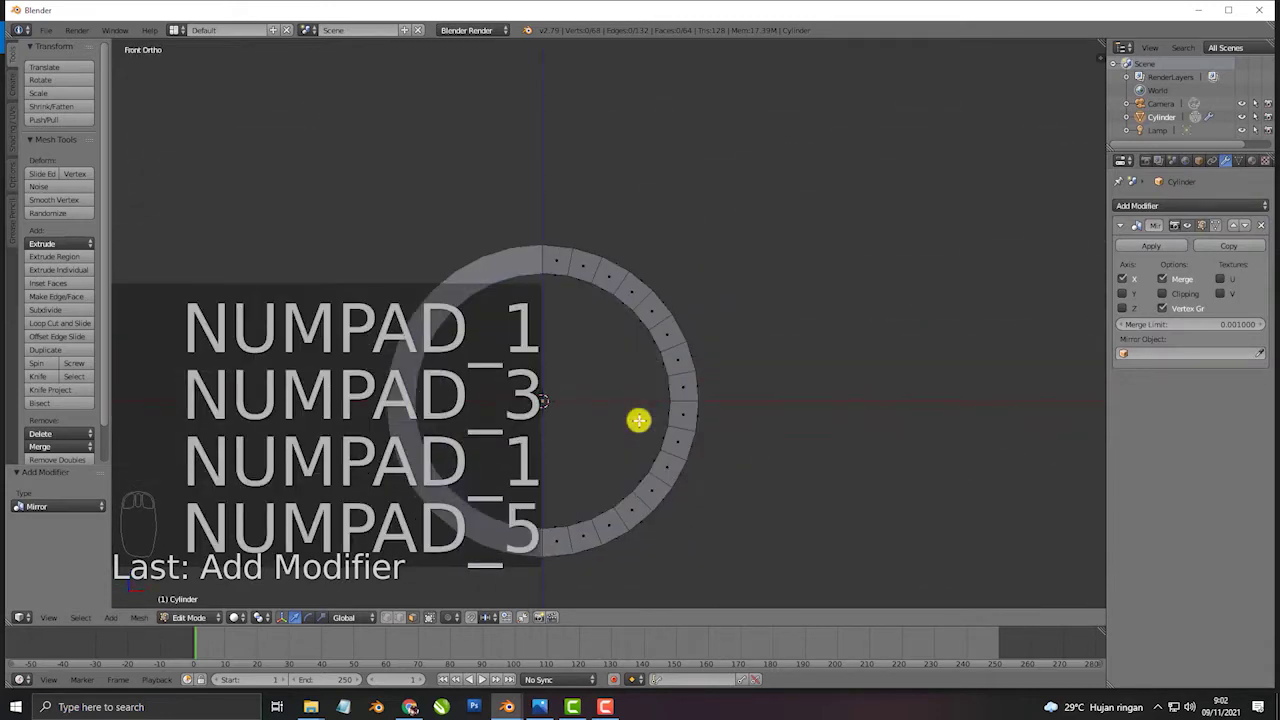
scroll(635, 419, up, 9)
scroll(635, 415, down, 6)
shift+middle_drag(675, 407, 684, 329)
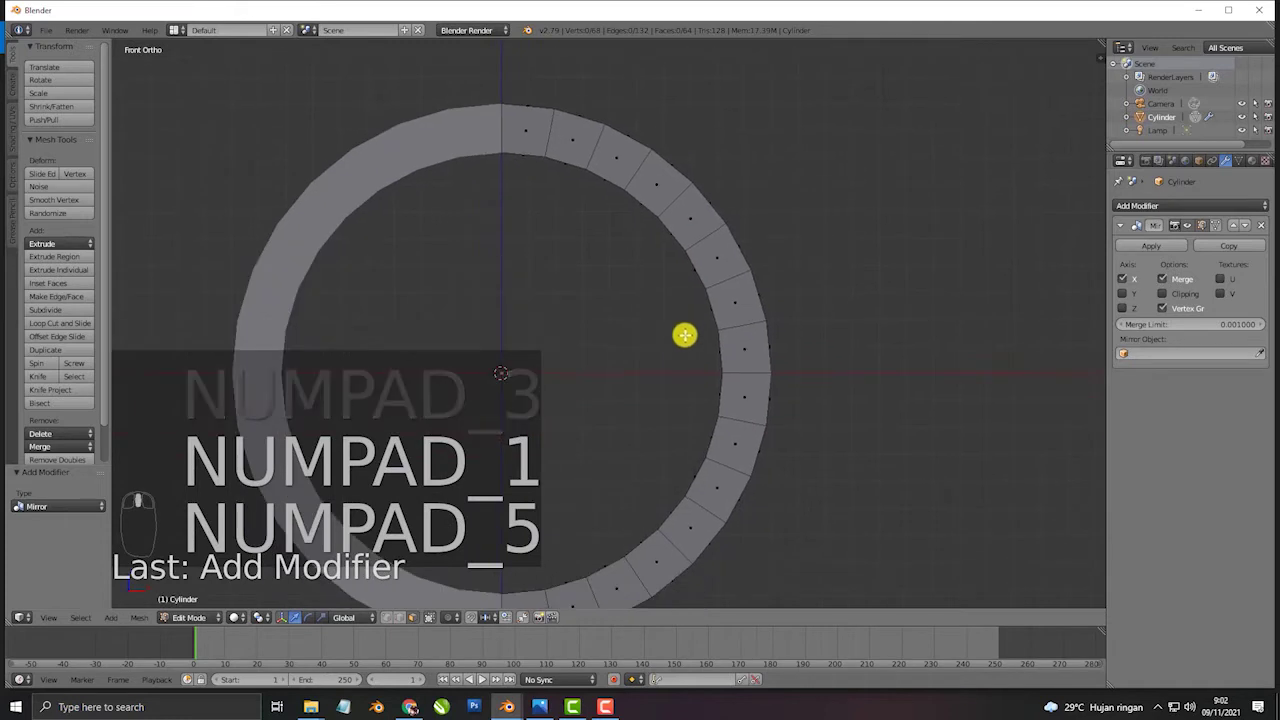
key(z)
shift+middle_drag(783, 367, 646, 433)
scroll(646, 466, up, 2)
scroll(659, 461, down, 3)
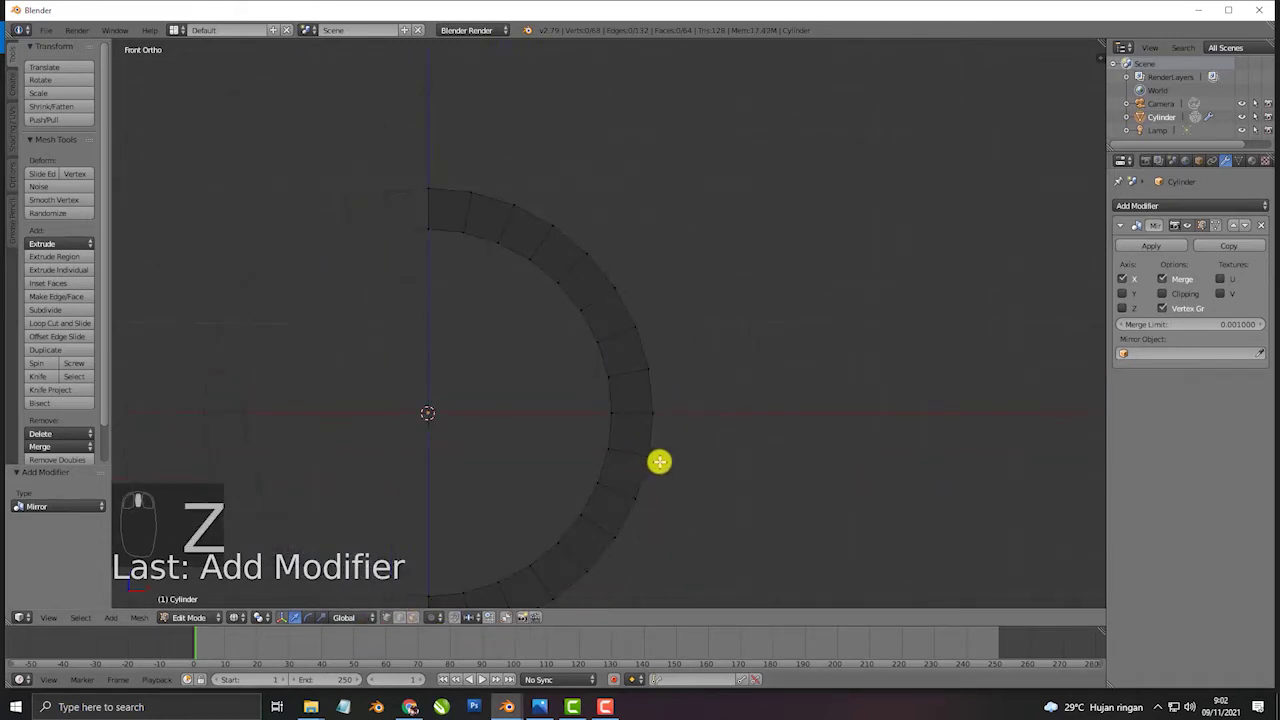
key(x)
click(705, 424)
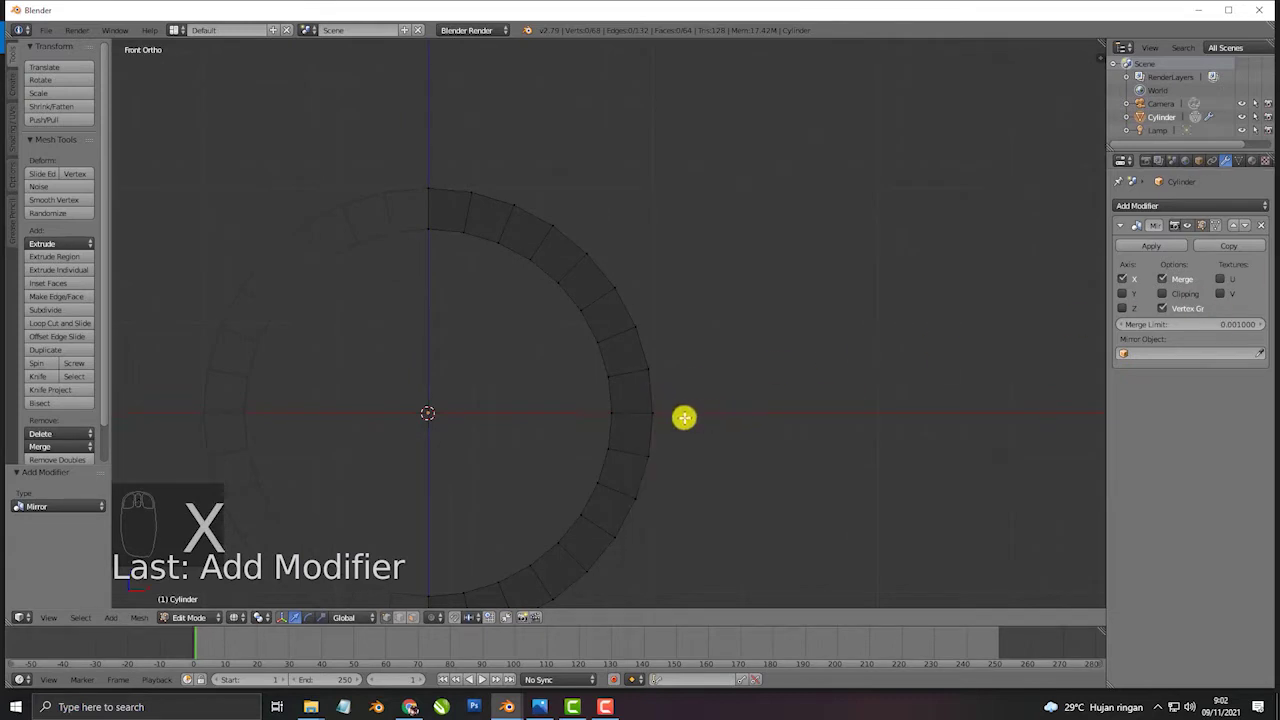
key(a)
key(a)
key(a)
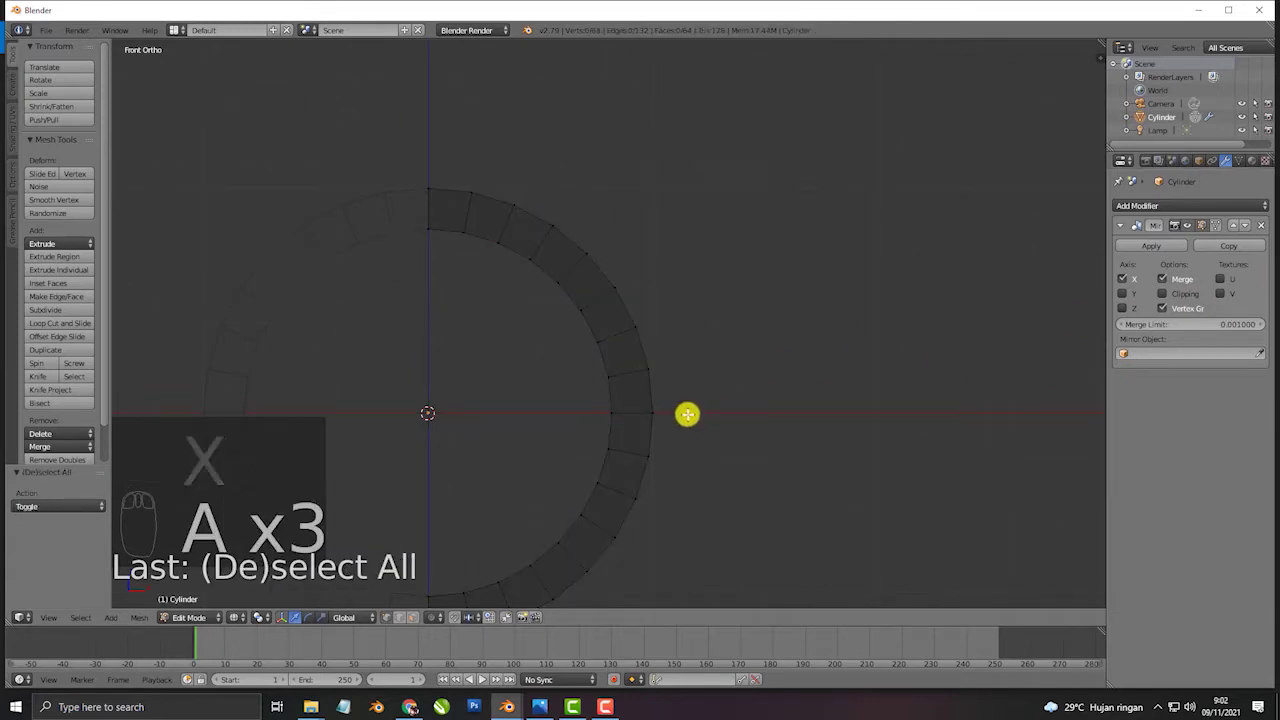
Move the outer-rim vertices just above the ring's horizontal axis slightly outward along X, then clear the selection
key(c)
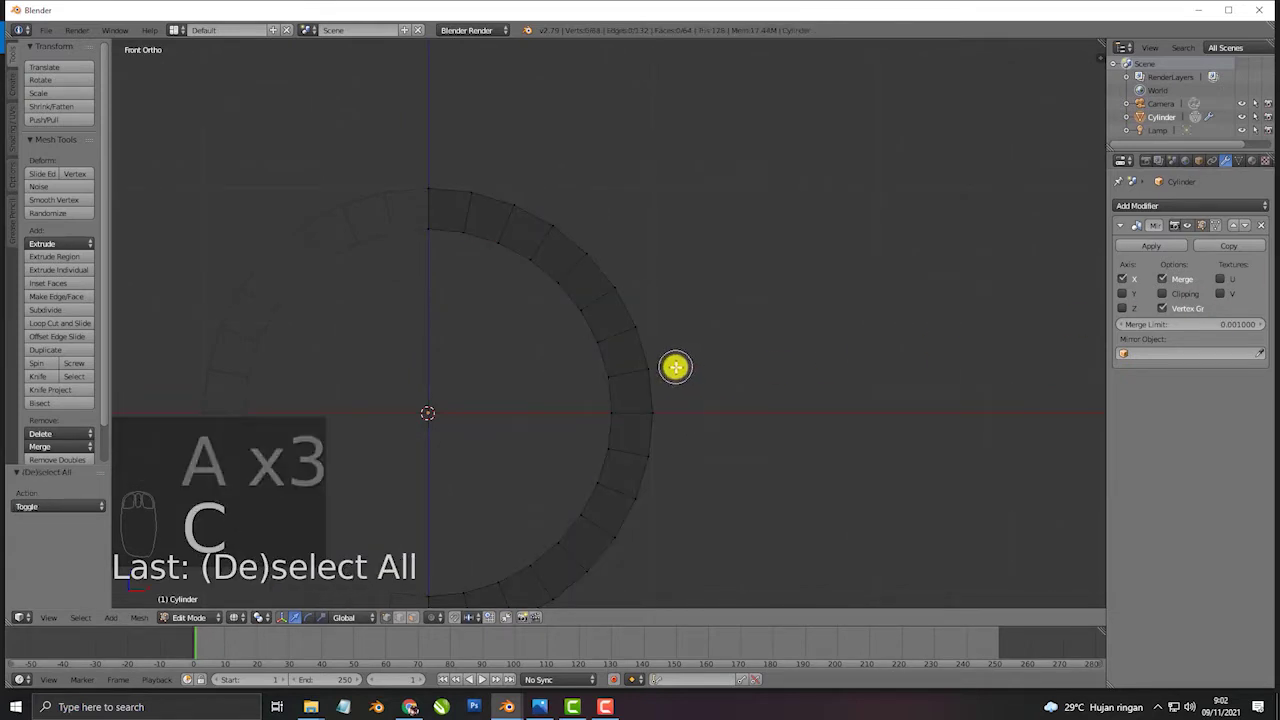
click(657, 363)
right_click(657, 363)
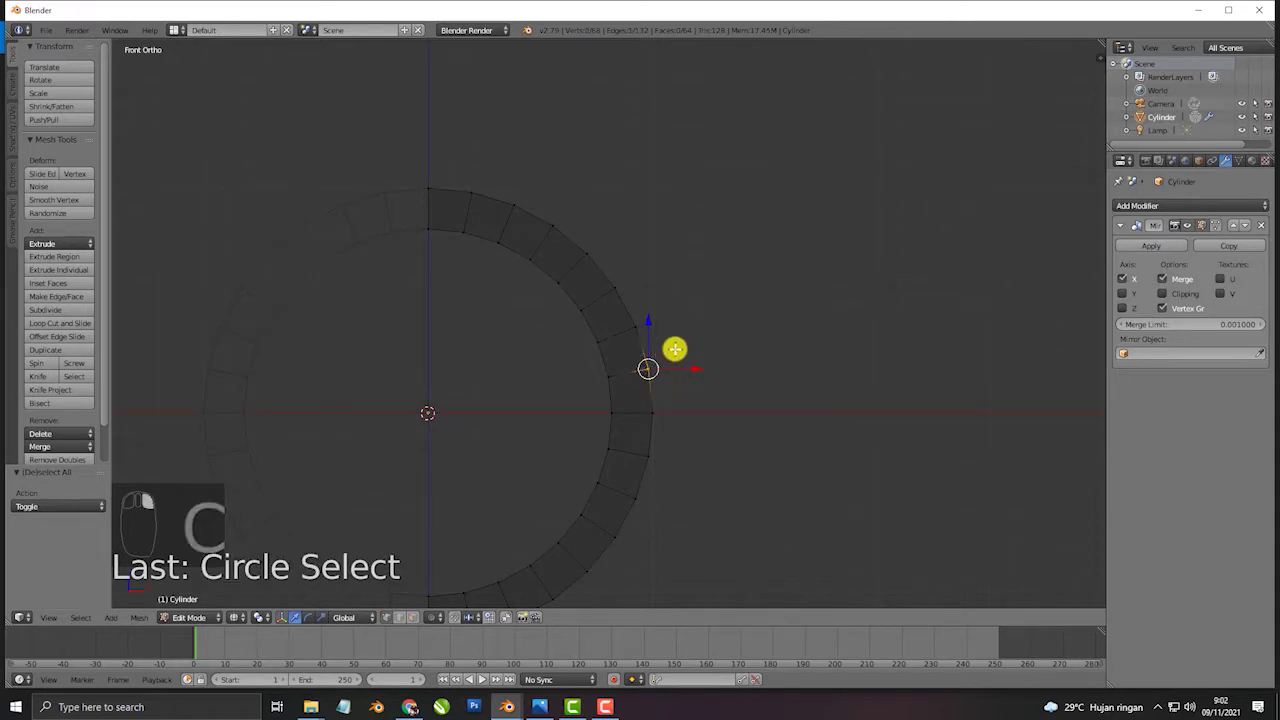
scroll(694, 360, up, 3)
key(g)
key(x)
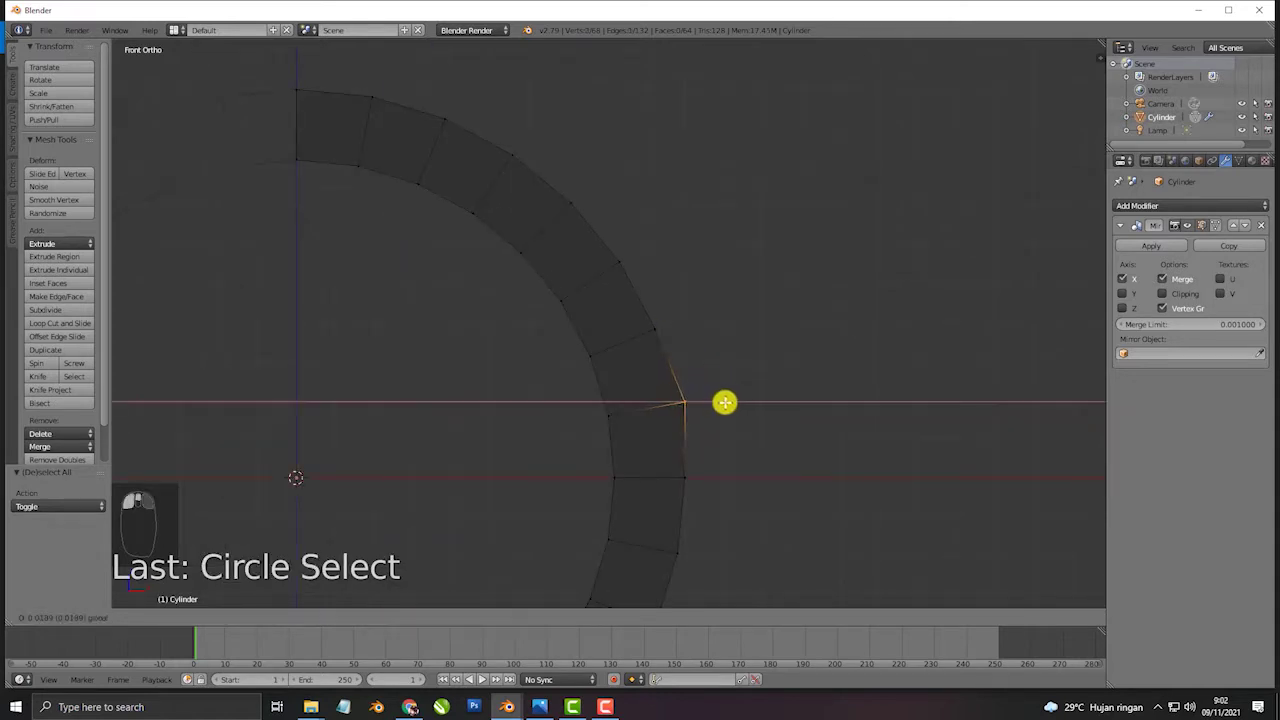
click(723, 401)
key(a)
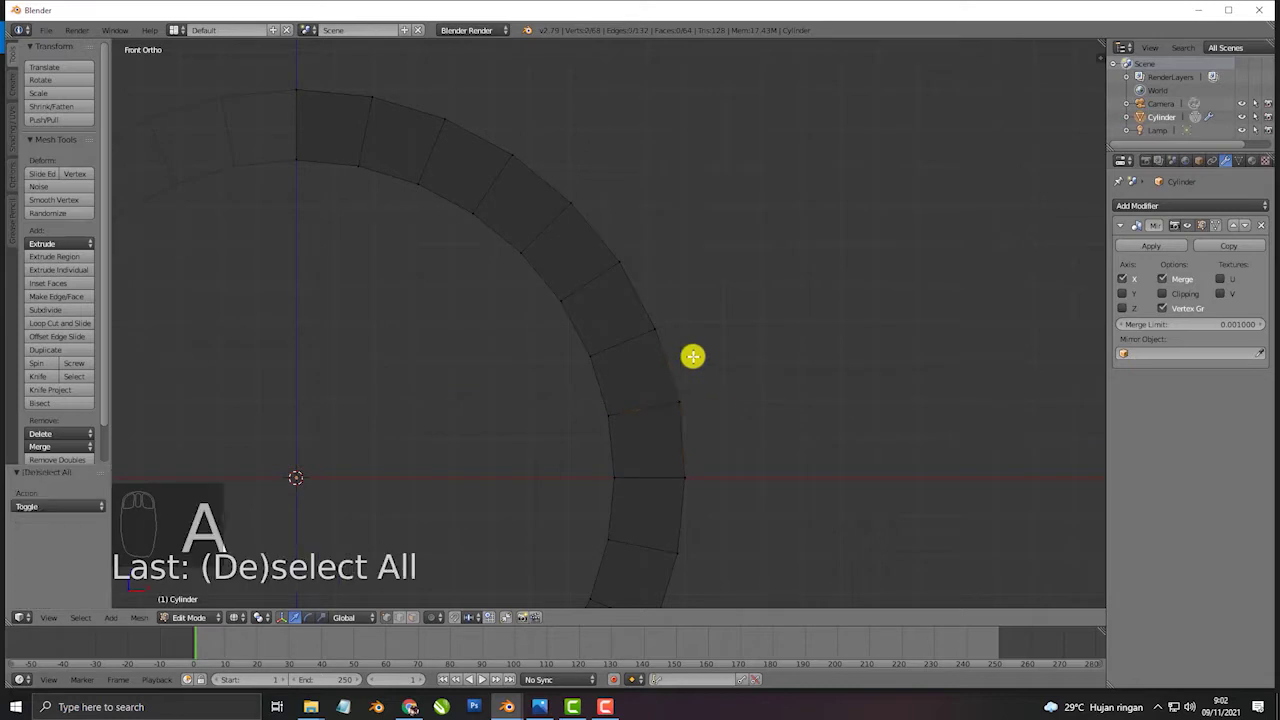
Move the next outer-rim vertices further up the ring outward along X by about 0.029 and deselect them
key(c)
click(665, 325)
key(g)
key(x)
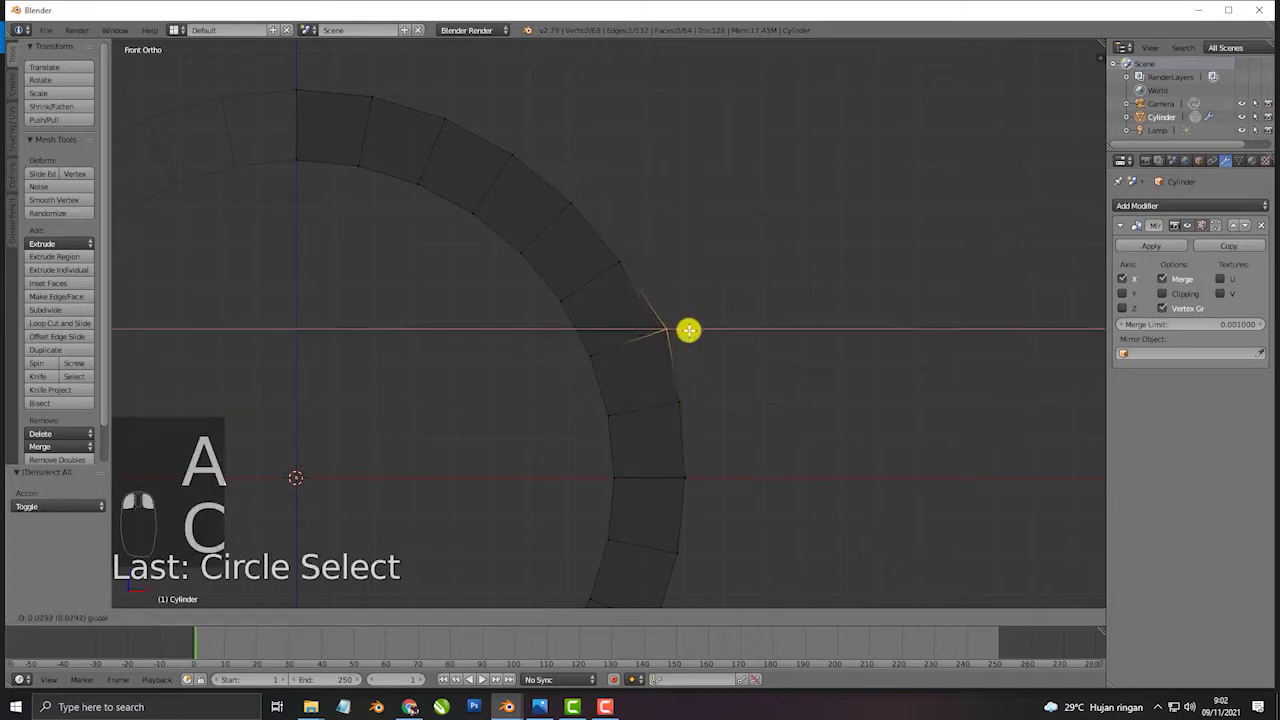
click(690, 322)
key(c)
key(a)
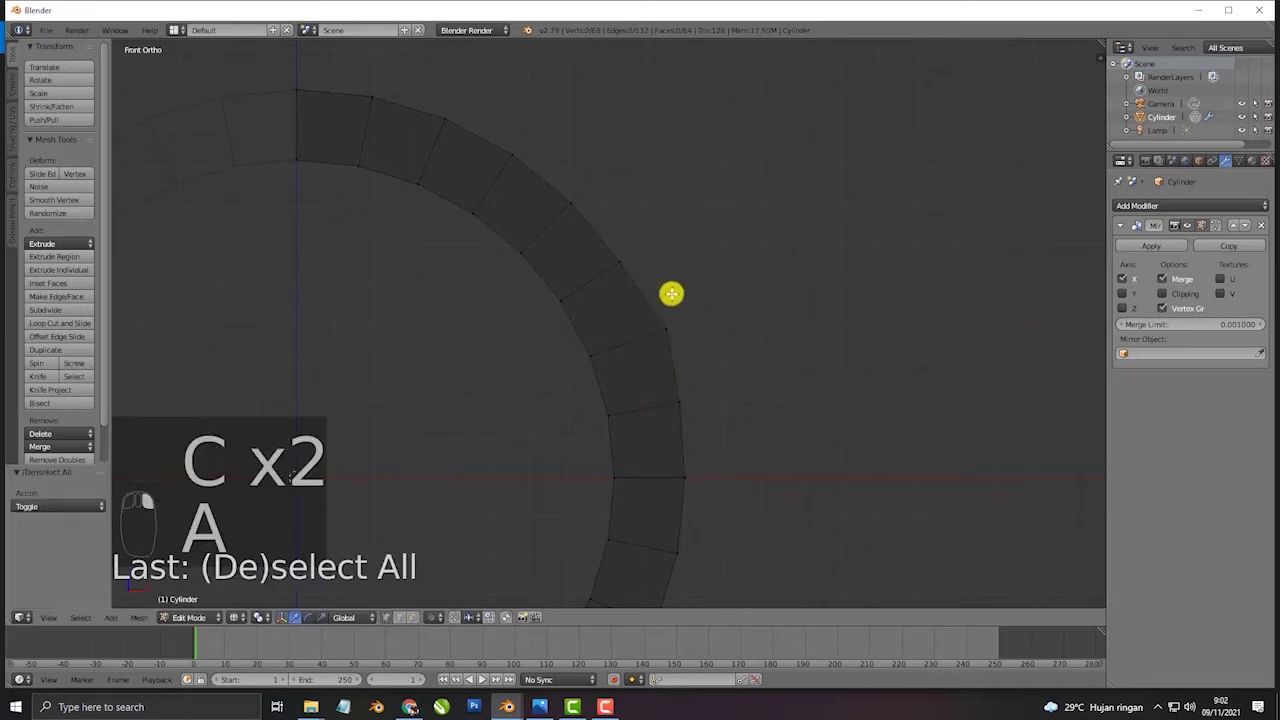
Move the third pair of outer-rim vertices above the horizontal axis outward along X by about 0.084, then deselect them
key(c)
click(630, 255)
key(g)
key(x)
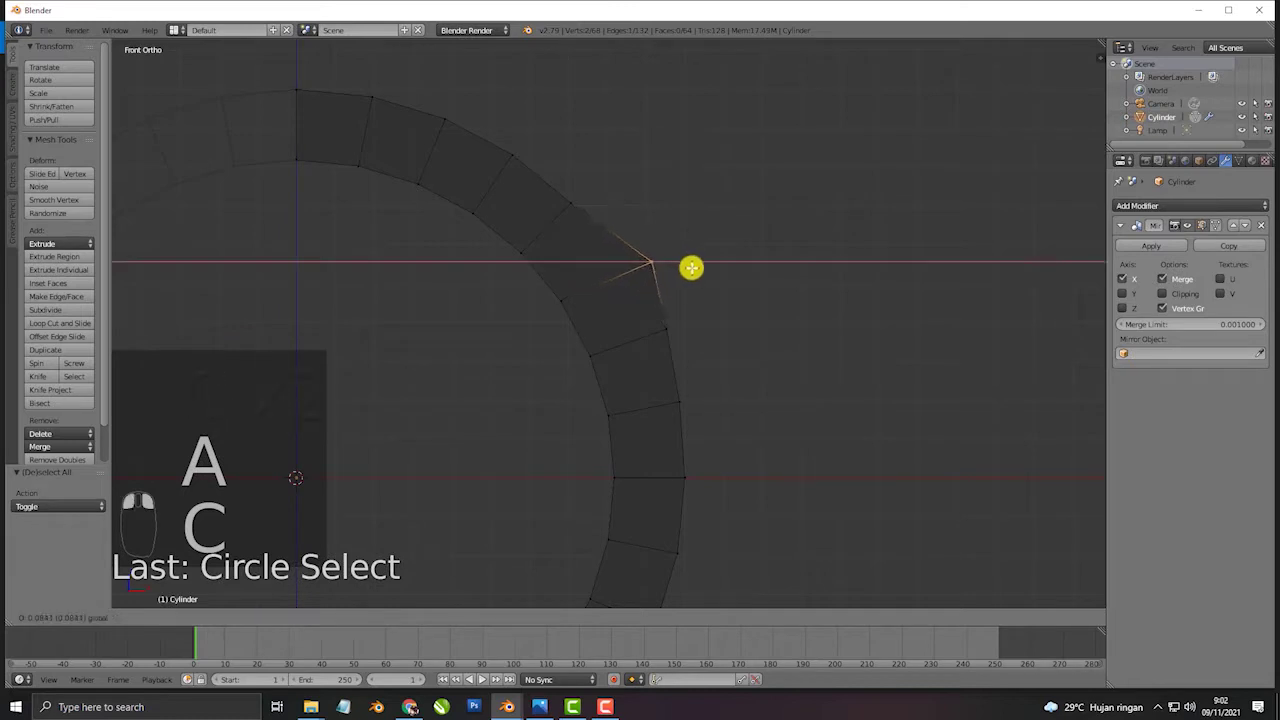
click(691, 267)
key(a)
Move the fourth pair of outer-rim vertices above the axis outward along X to continue the steeper side profile, then deselect them
key(c)
click(575, 195)
key(g)
key(x)
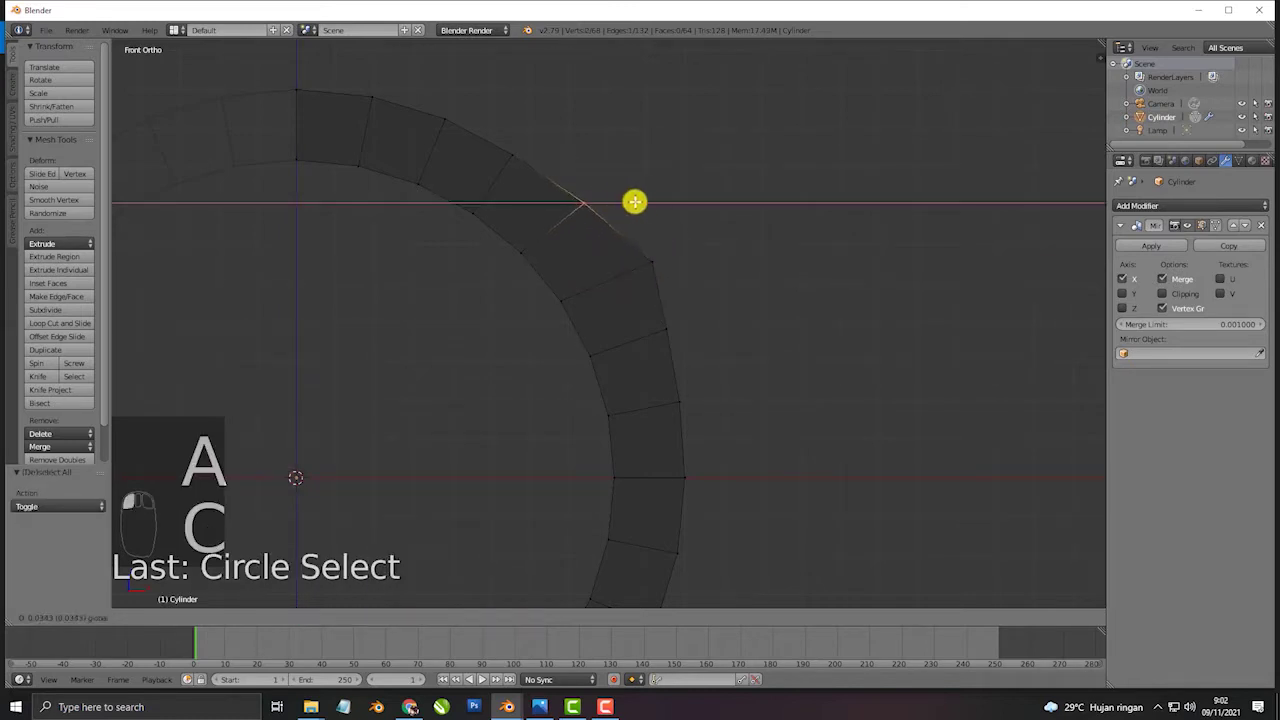
click(655, 203)
key(a)
Move the fifth pair of outer-rim vertices above the axis outward along X by about 0.242 and clear the selection
key(c)
click(509, 146)
right_click(515, 146)
key(g)
key(x)
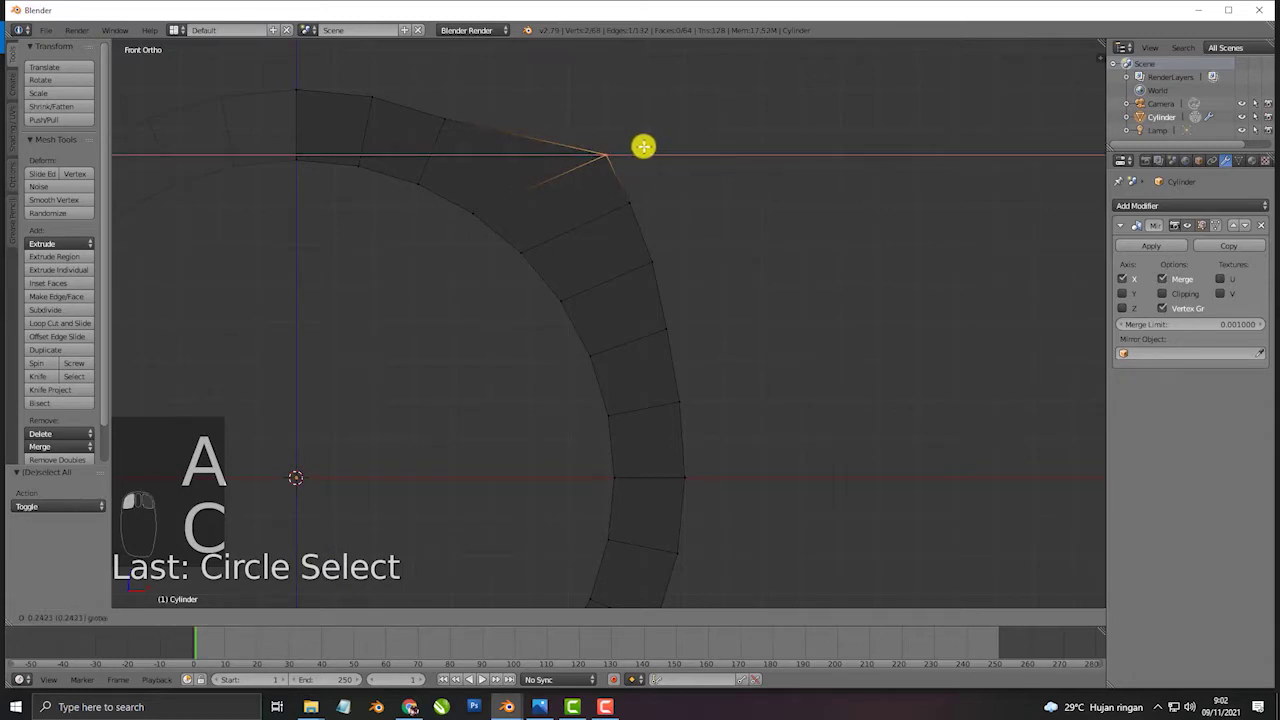
click(643, 146)
key(a)
Move the outer-rim vertices two positions from the ring's top centre outward along X towards the shoulder, then deselect them
key(c)
click(440, 112)
right_click(477, 118)
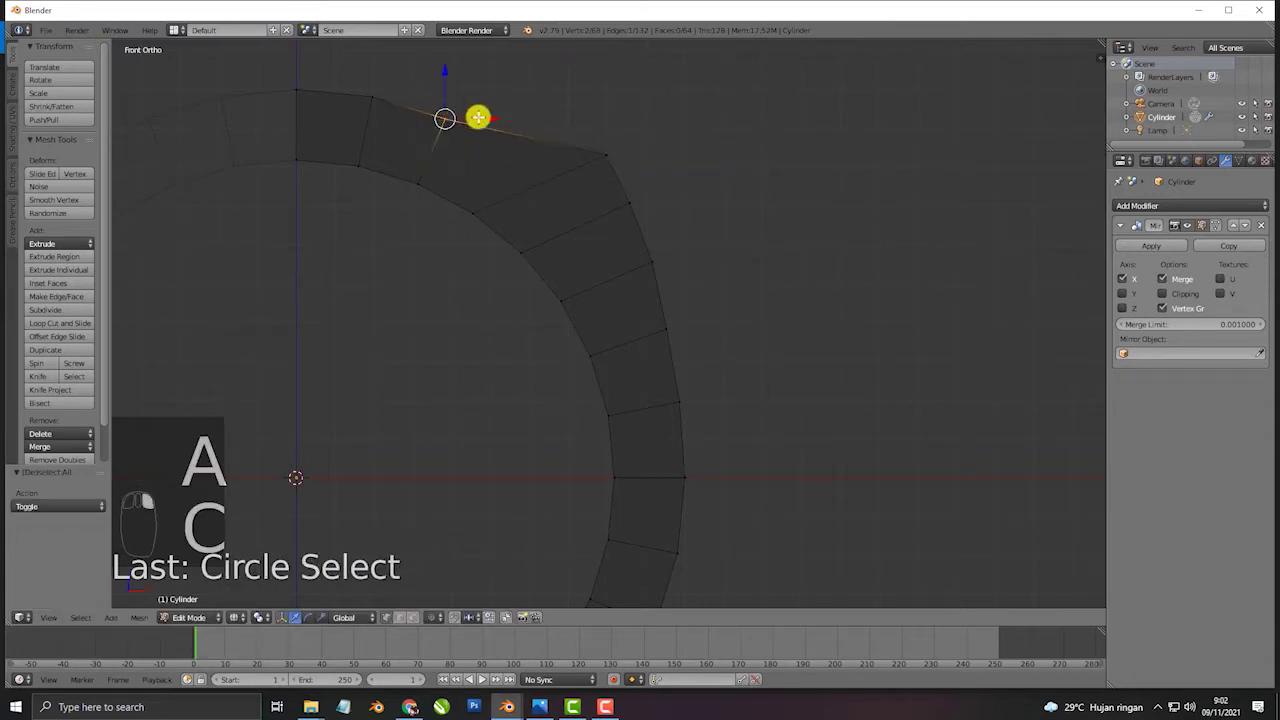
key(g)
key(x)
click(611, 120)
key(a)
Move the outer-rim vertices next to the top centre outward along X by about 0.47 to form a flat top
key(c)
click(374, 99)
right_click(409, 94)
key(g)
key(x)
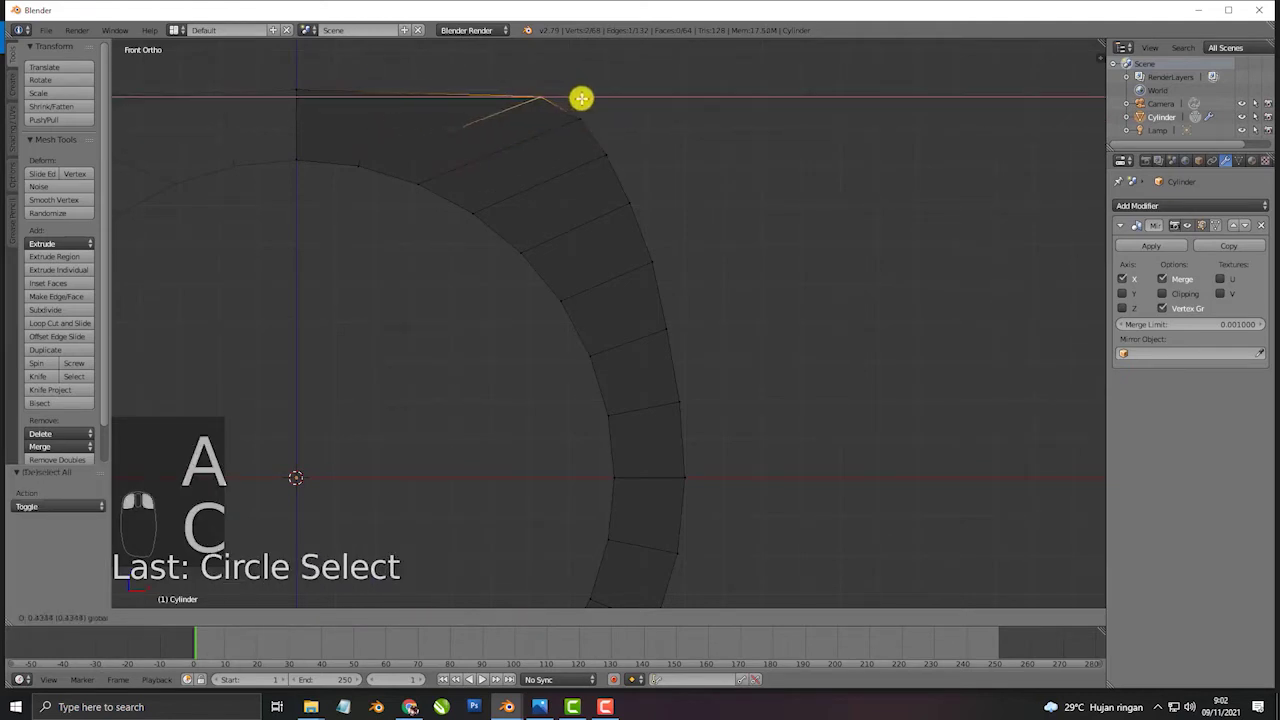
click(590, 101)
scroll(654, 266, down, 4)
scroll(695, 323, up, 3)
scroll(695, 346, up, 1)
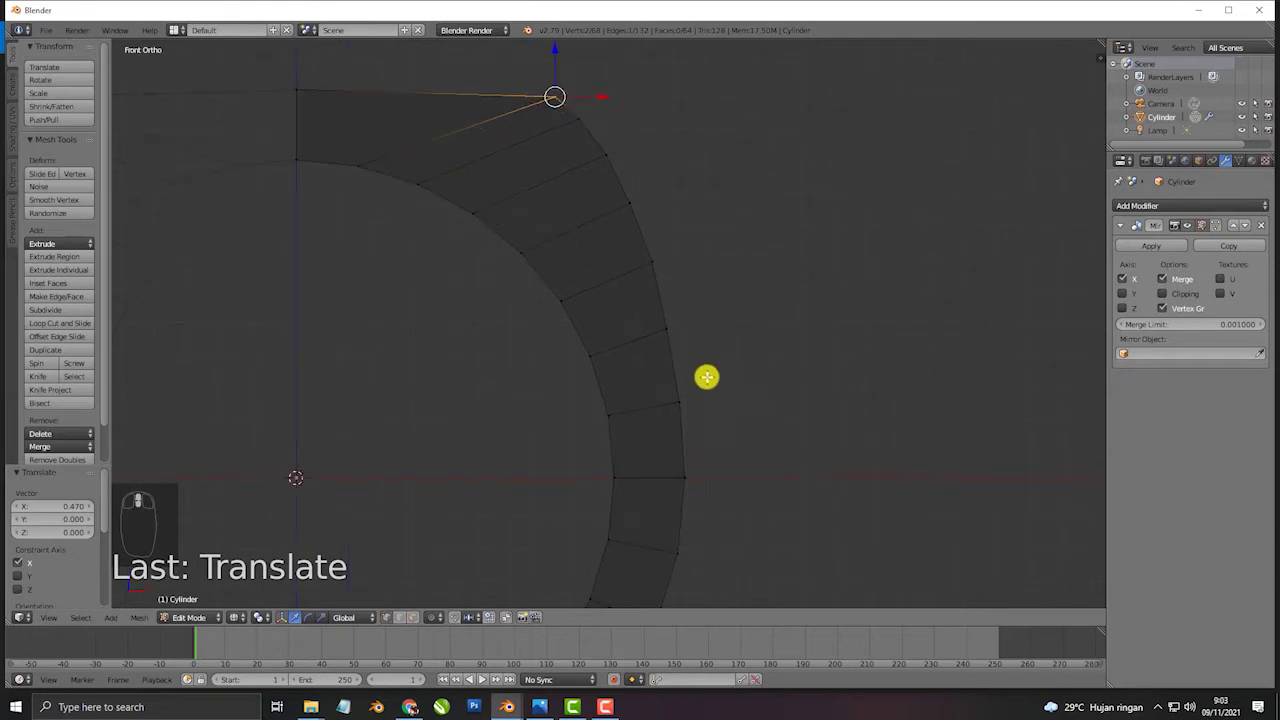
Shift the first and second pairs of outer-rim vertices above the horizontal axis slightly inward along X, deselecting after each move
key(a)
key(c)
click(683, 399)
right_click(691, 390)
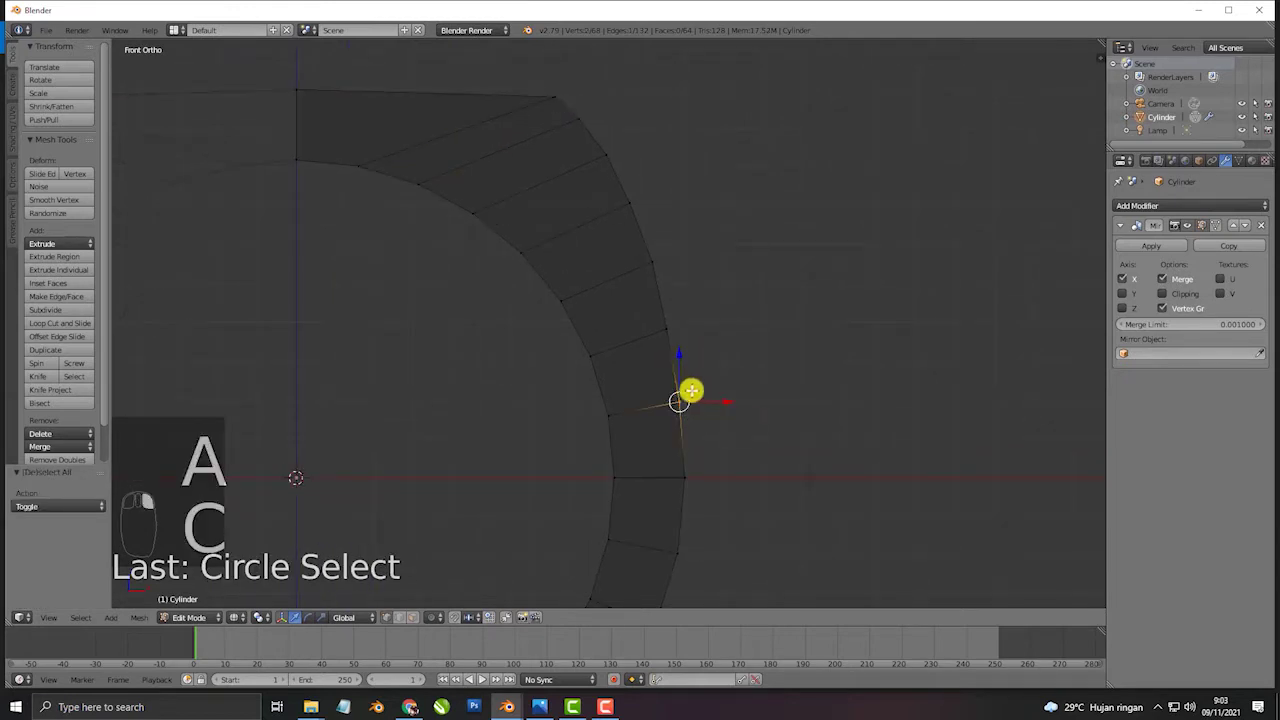
key(a)
key(c)
click(667, 320)
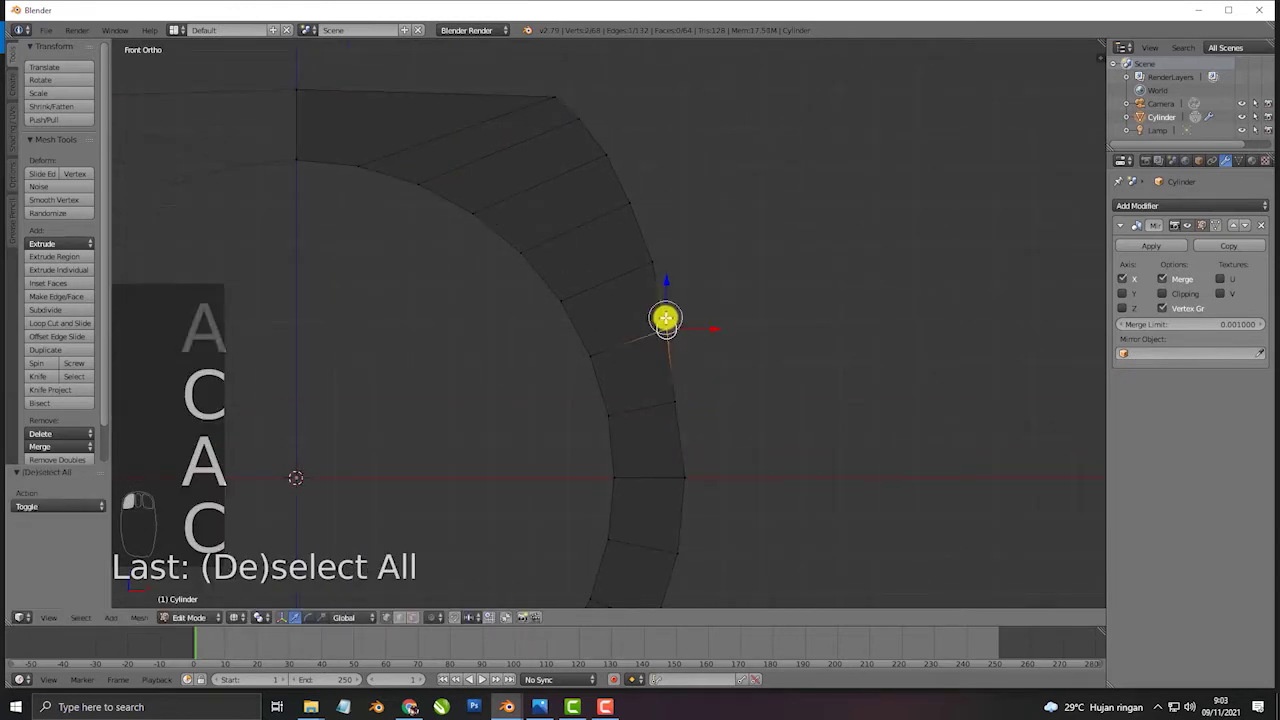
right_click(692, 329)
drag(694, 329, 686, 314)
key(a)
Move the third pair of outer-rim vertices above the axis inward along X by about 0.033 and deselect them
key(c)
click(651, 254)
right_click(651, 252)
drag(690, 262, 658, 227)
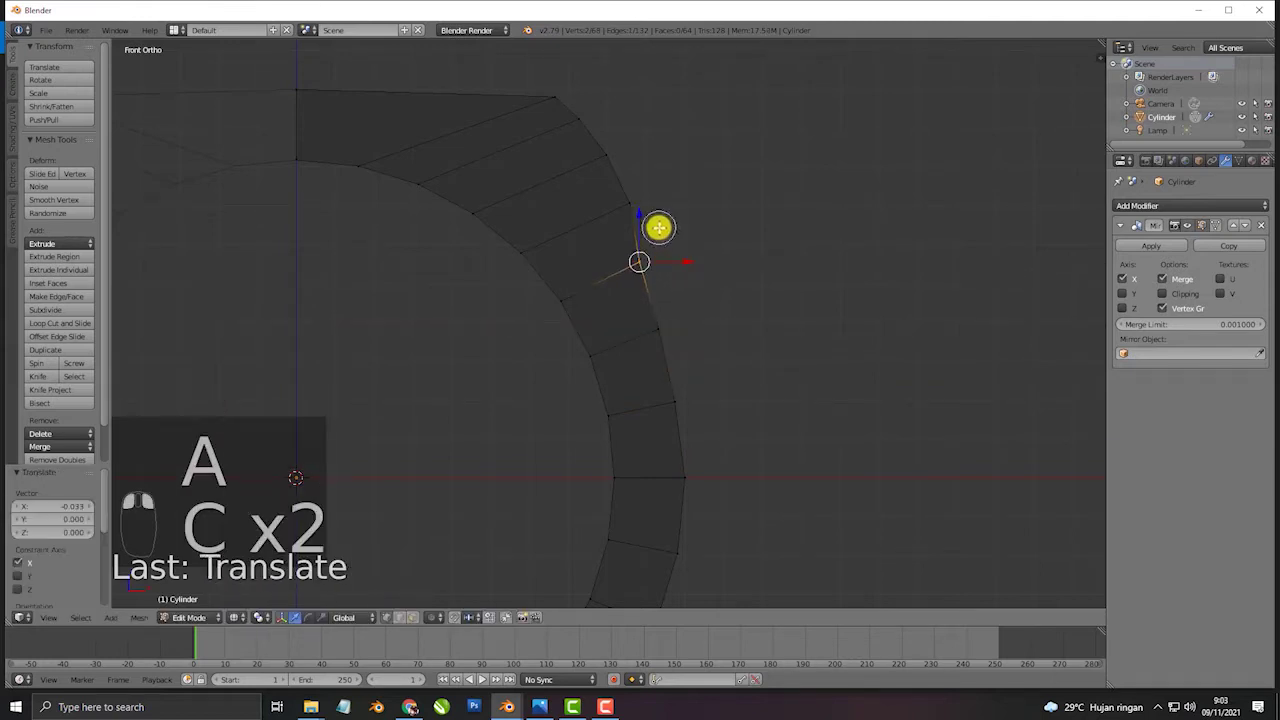
key(a)
Move the fourth pair of outer-rim vertices above the axis slightly inward along X, then clear the selection
key(c)
click(650, 208)
right_click(660, 203)
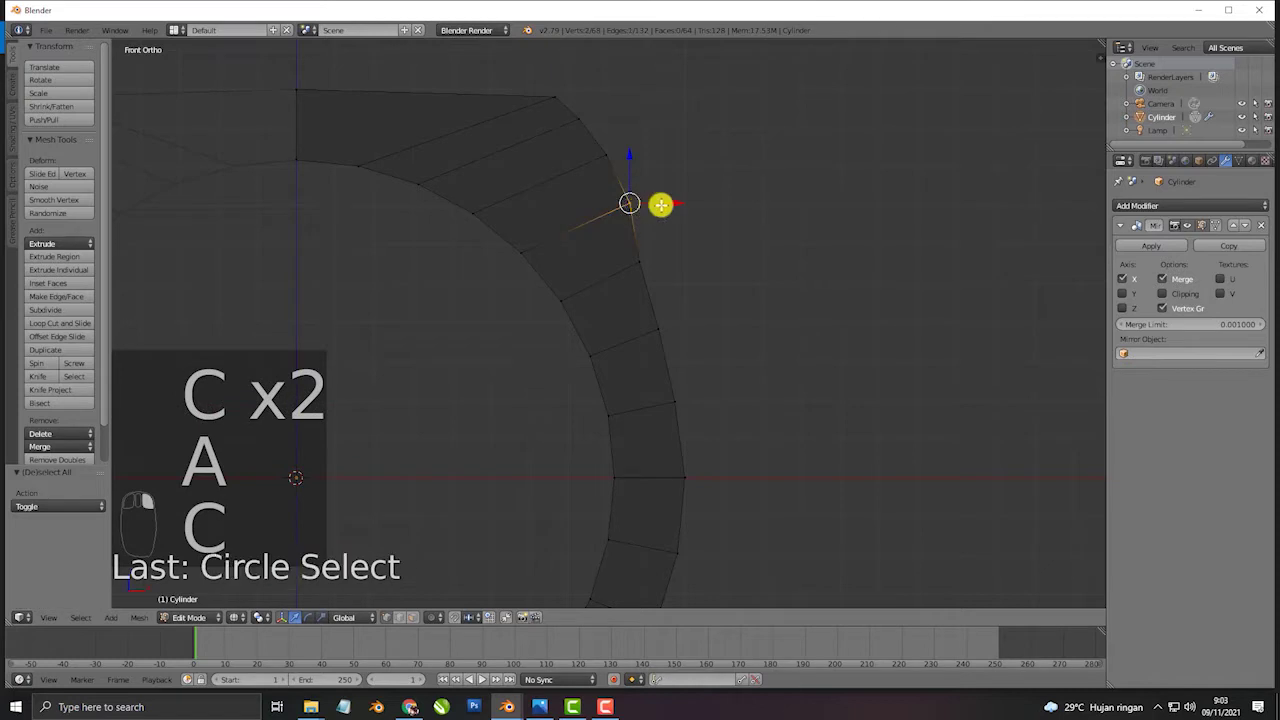
drag(660, 203, 656, 194)
key(a)
Move the fifth pair of outer-rim vertices above the axis slightly inward along X and deselect them
key(c)
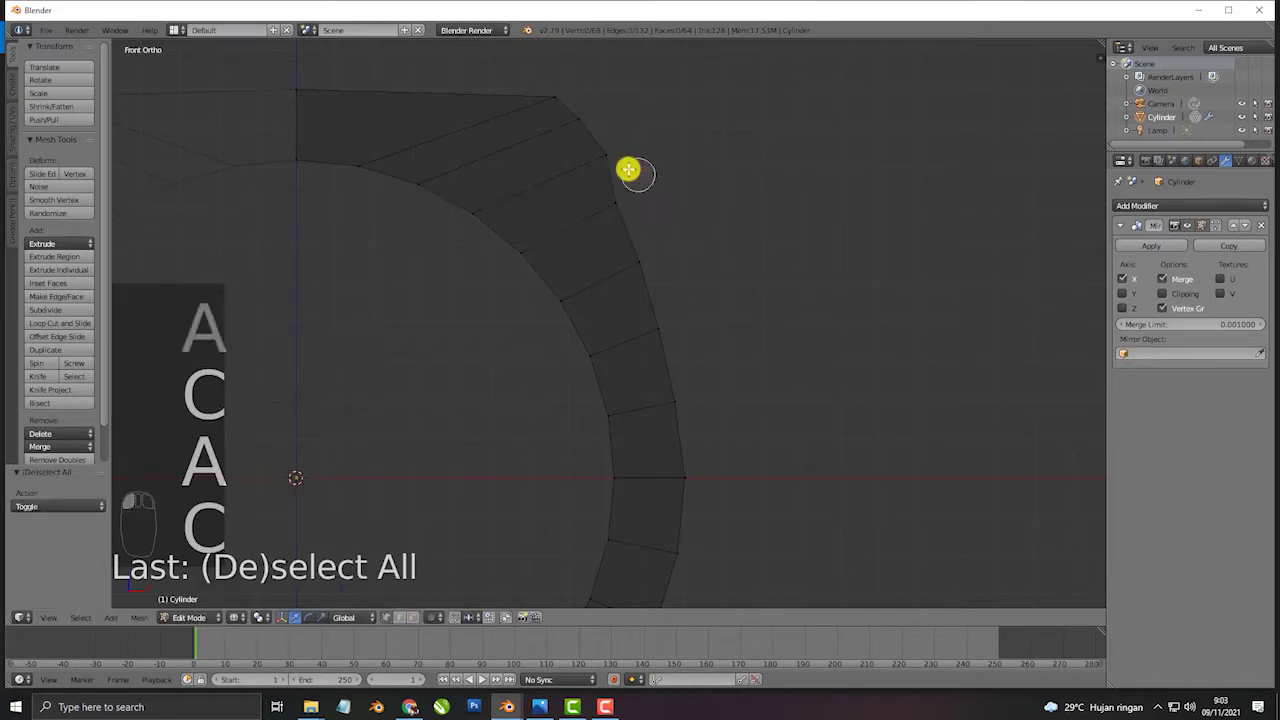
click(610, 152)
right_click(606, 146)
drag(645, 156, 588, 89)
key(a)
Adjust the two uppermost shoulder vertex pairs slightly inward along X to smooth the ring's side profile, then deselect everything
key(c)
click(583, 117)
right_click(634, 114)
key(a)
key(c)
click(551, 89)
right_click(598, 89)
scroll(657, 250, down, 6)
key(a)
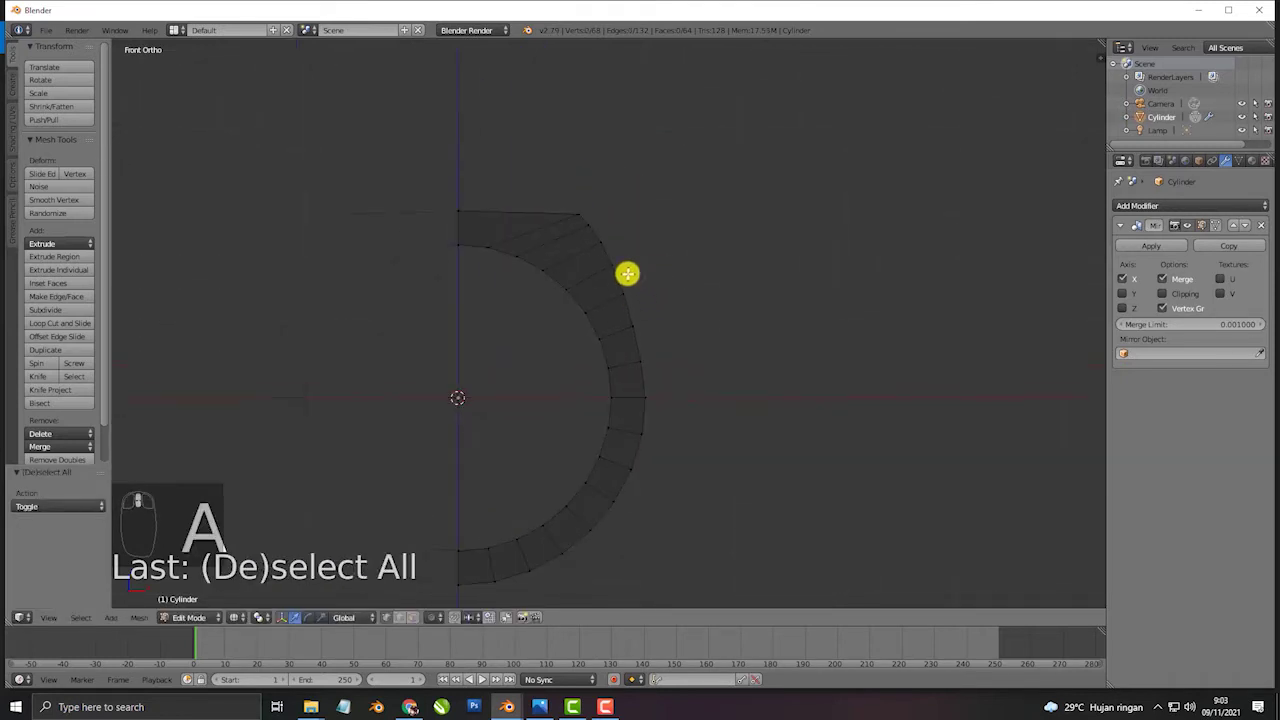
Return the ring to solid shading and select the flat face on its top
key(z)
middle_drag(620, 314, 502, 408)
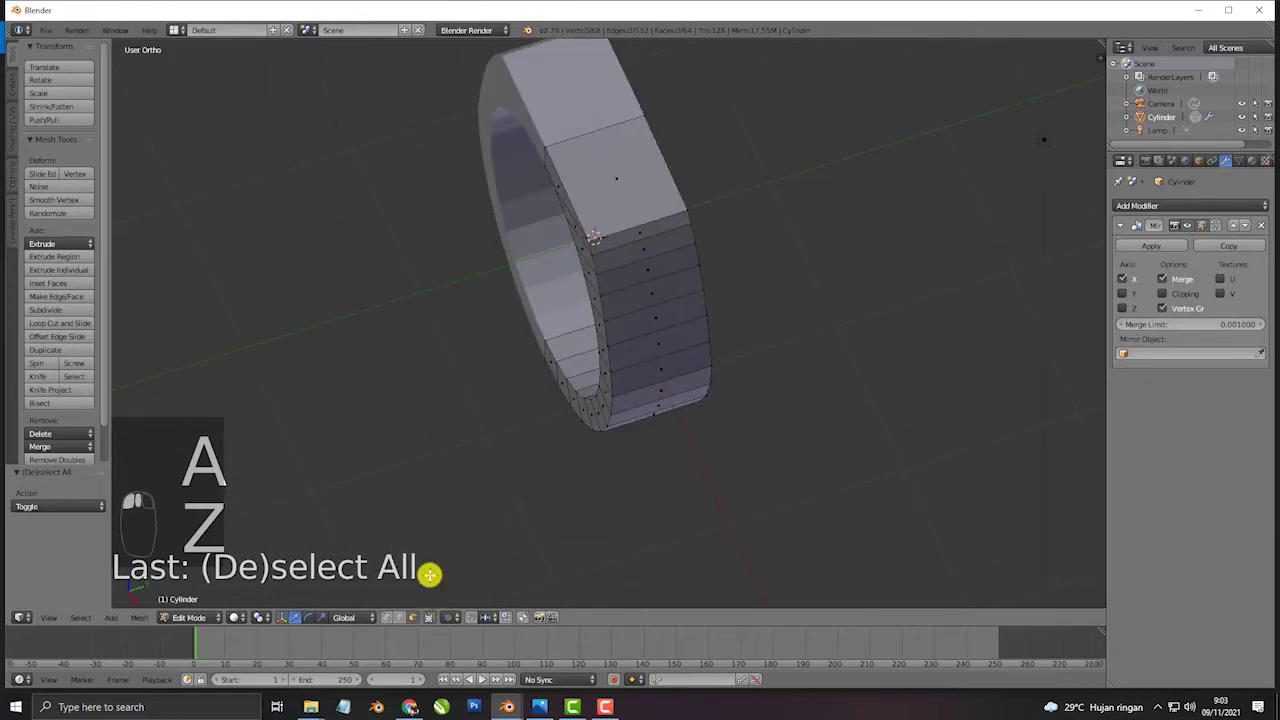
right_click(597, 206)
middle_drag(606, 277, 543, 380)
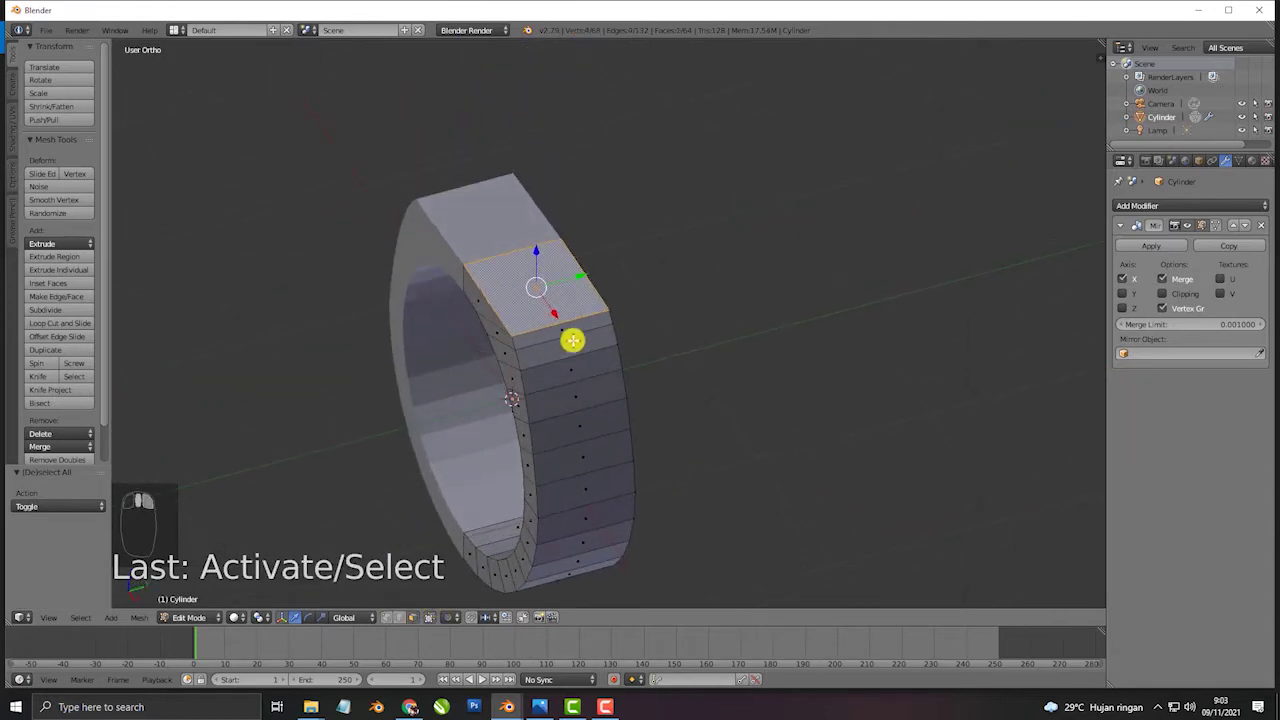
middle_drag(595, 329, 467, 343)
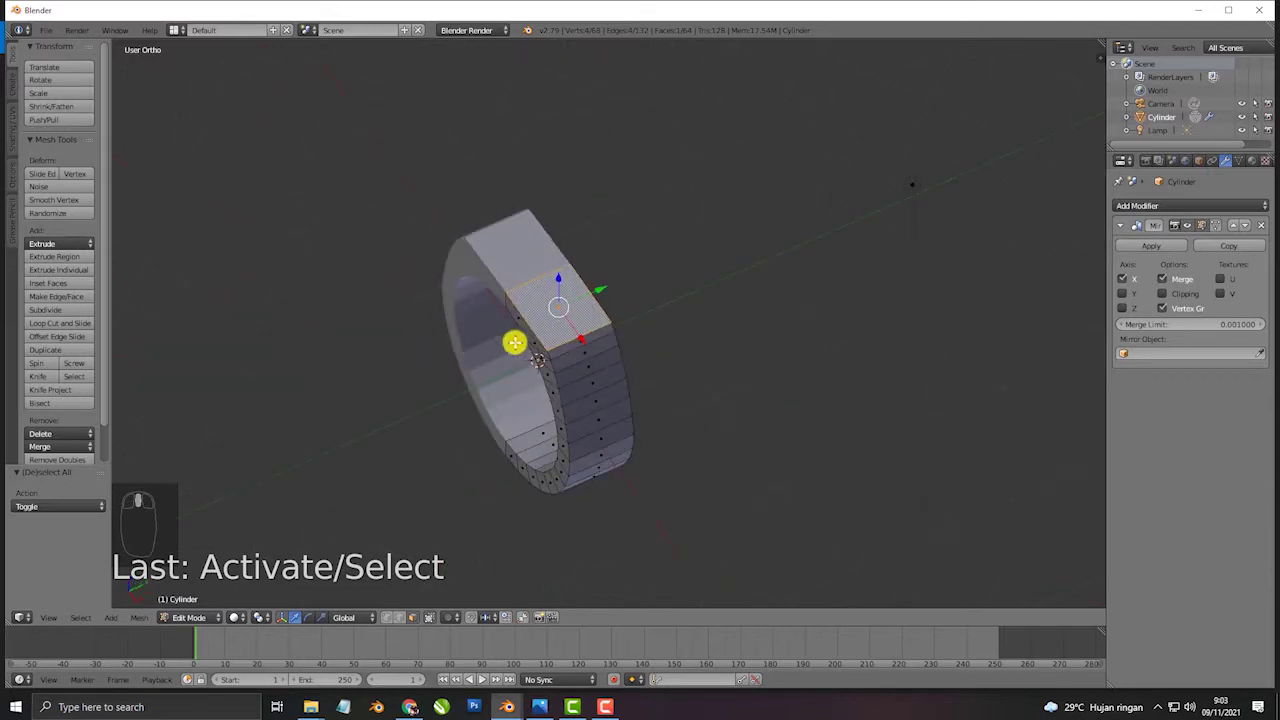
key(s)
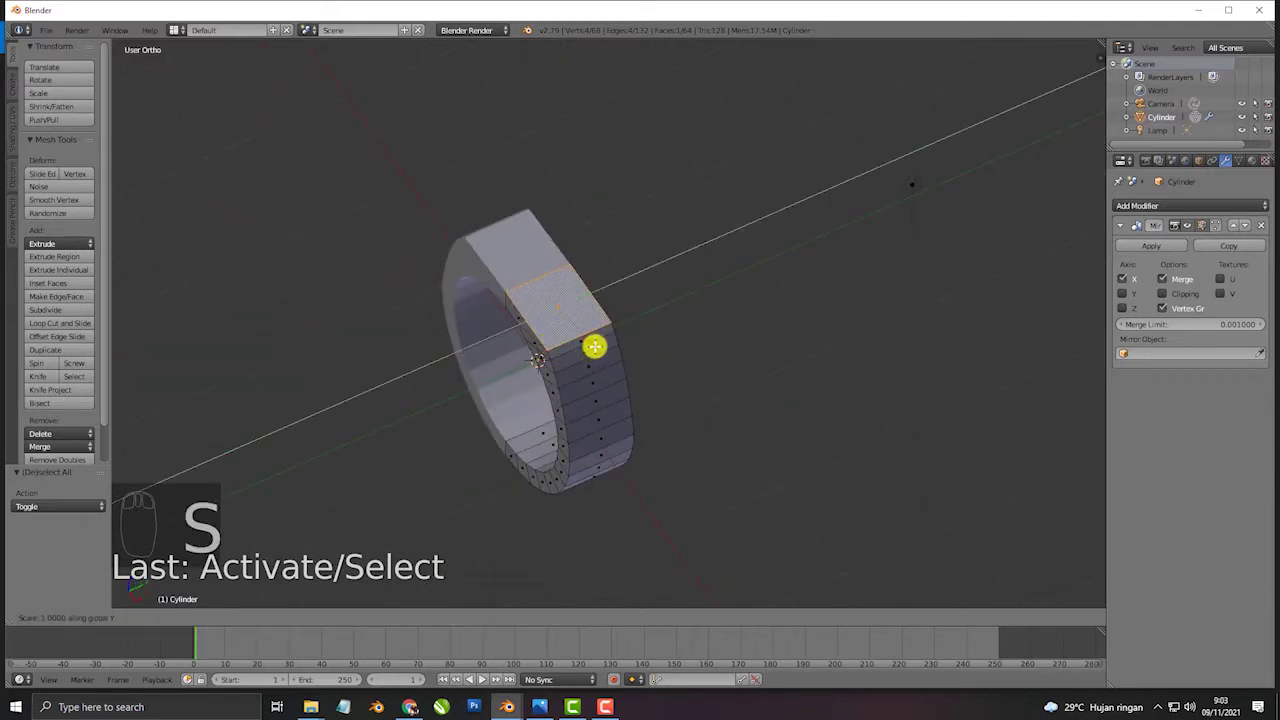
key(y)
right_click(605, 358)
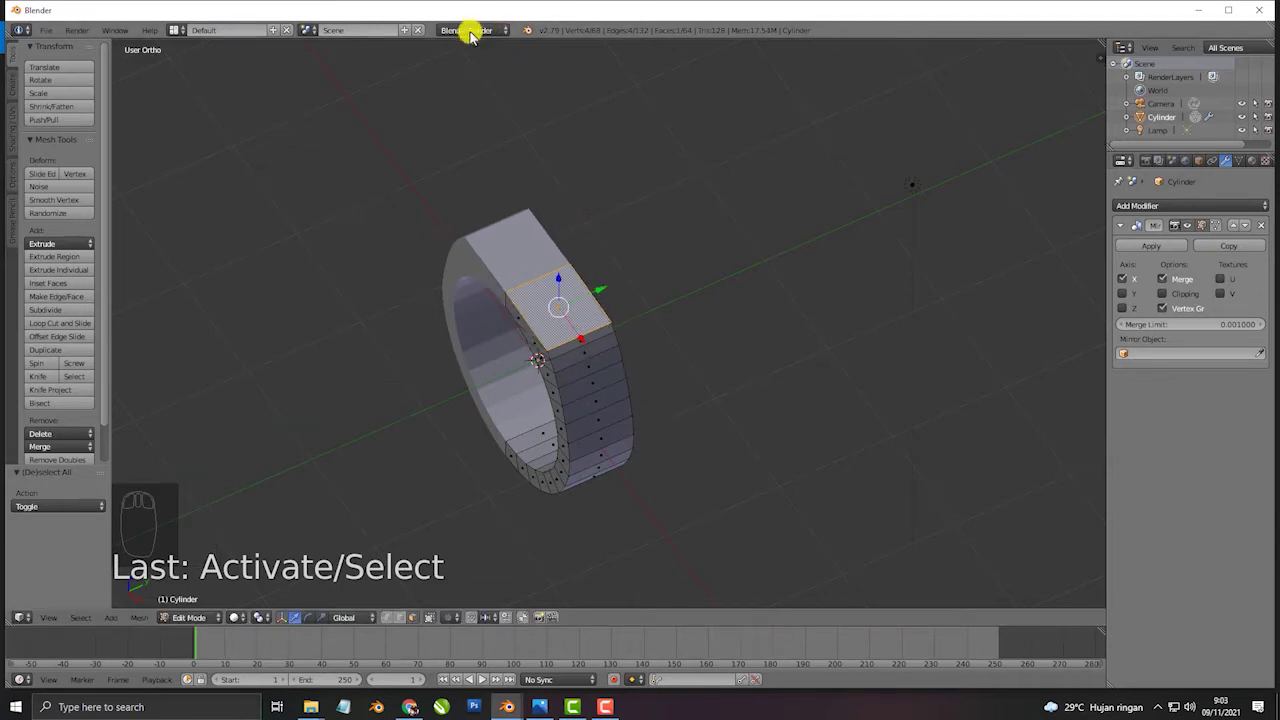
Turn on proportional editing for the mesh
click(450, 620)
click(449, 618)
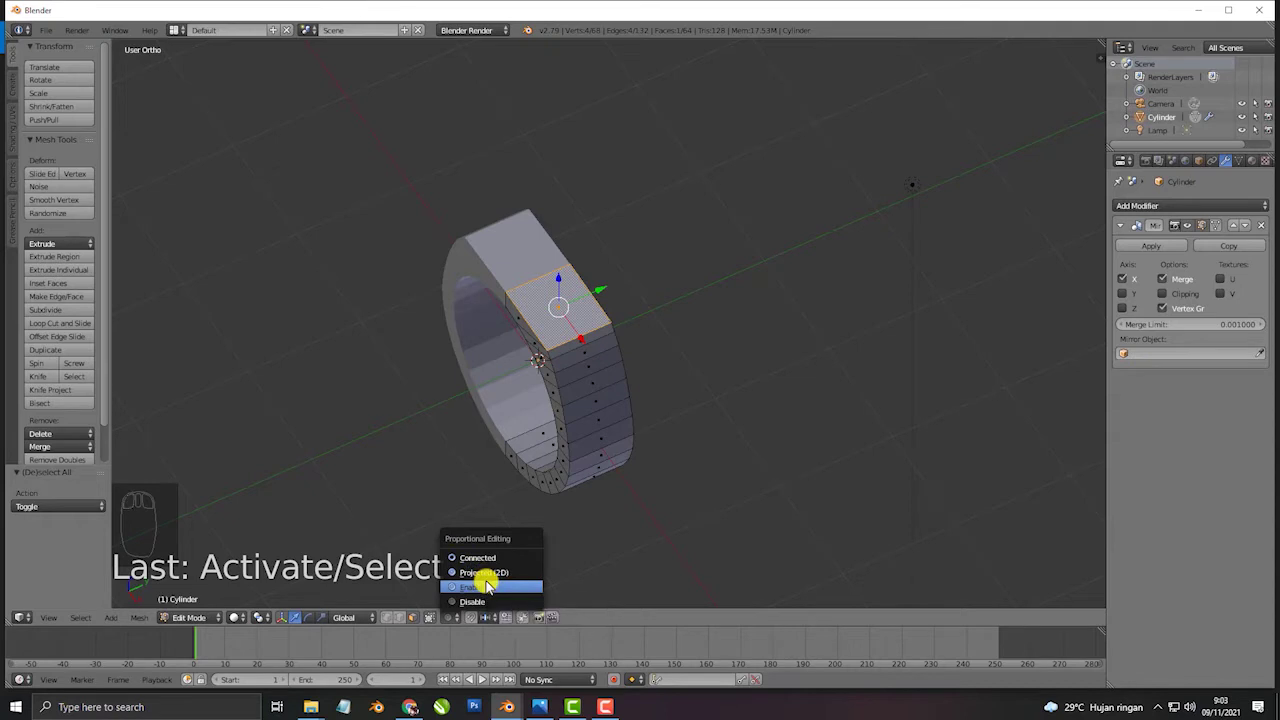
click(486, 574)
middle_drag(528, 500, 603, 416)
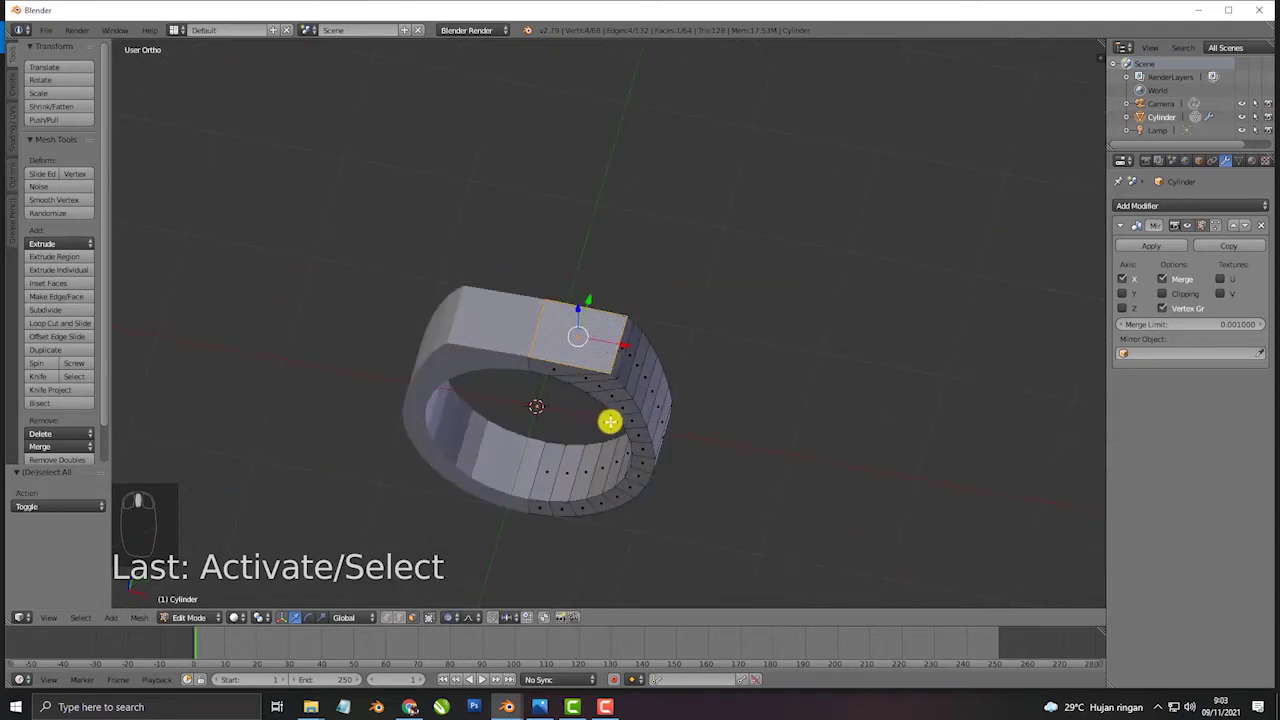
key(KP_7)
key(s)
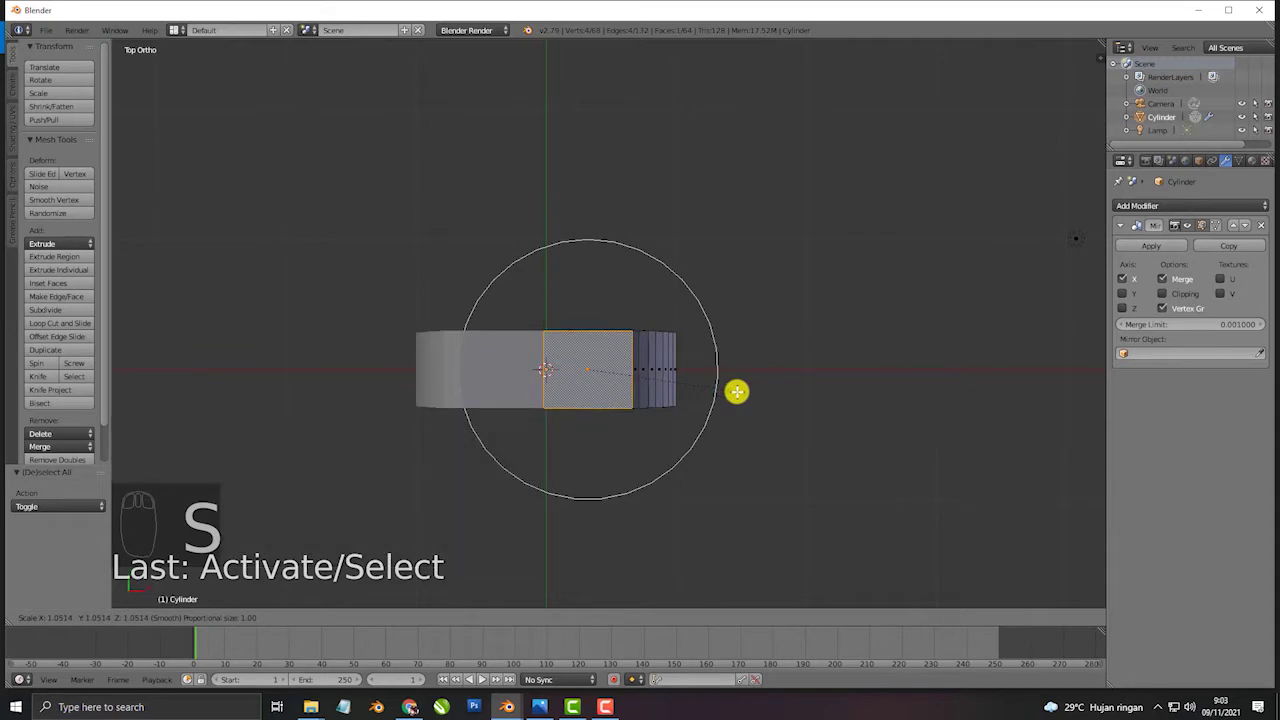
key(y)
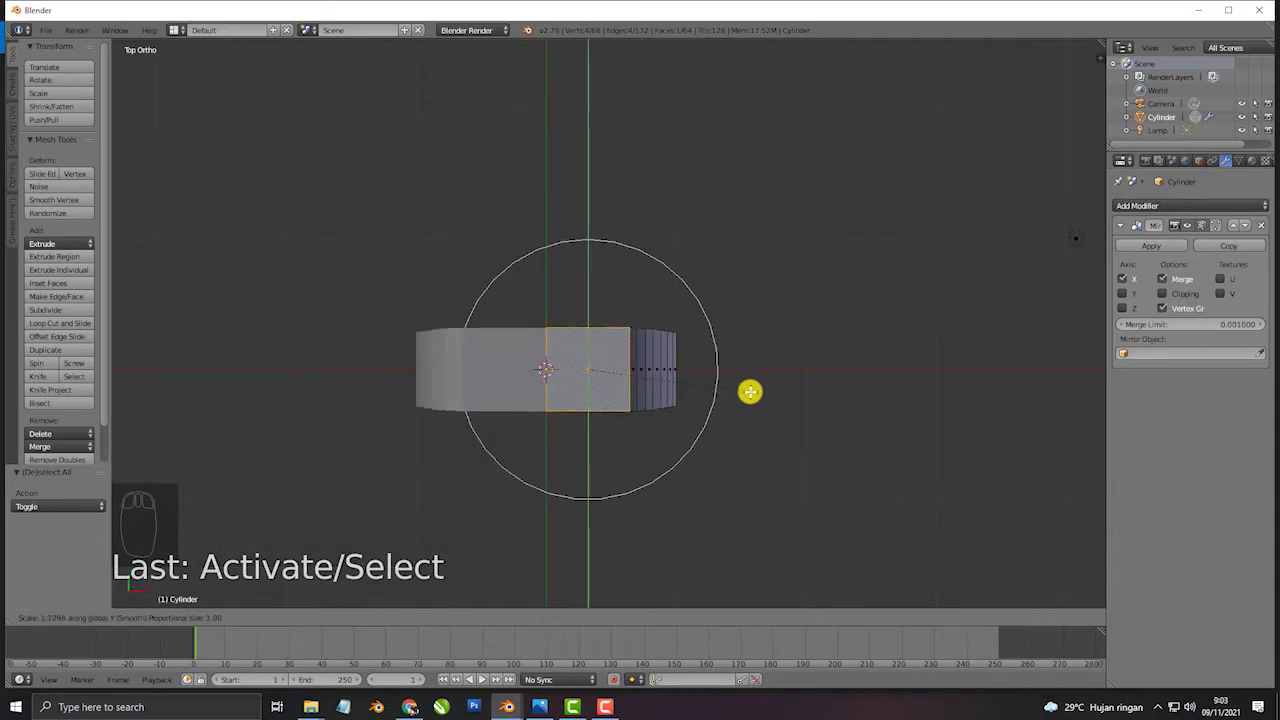
scroll(811, 394, down, 1)
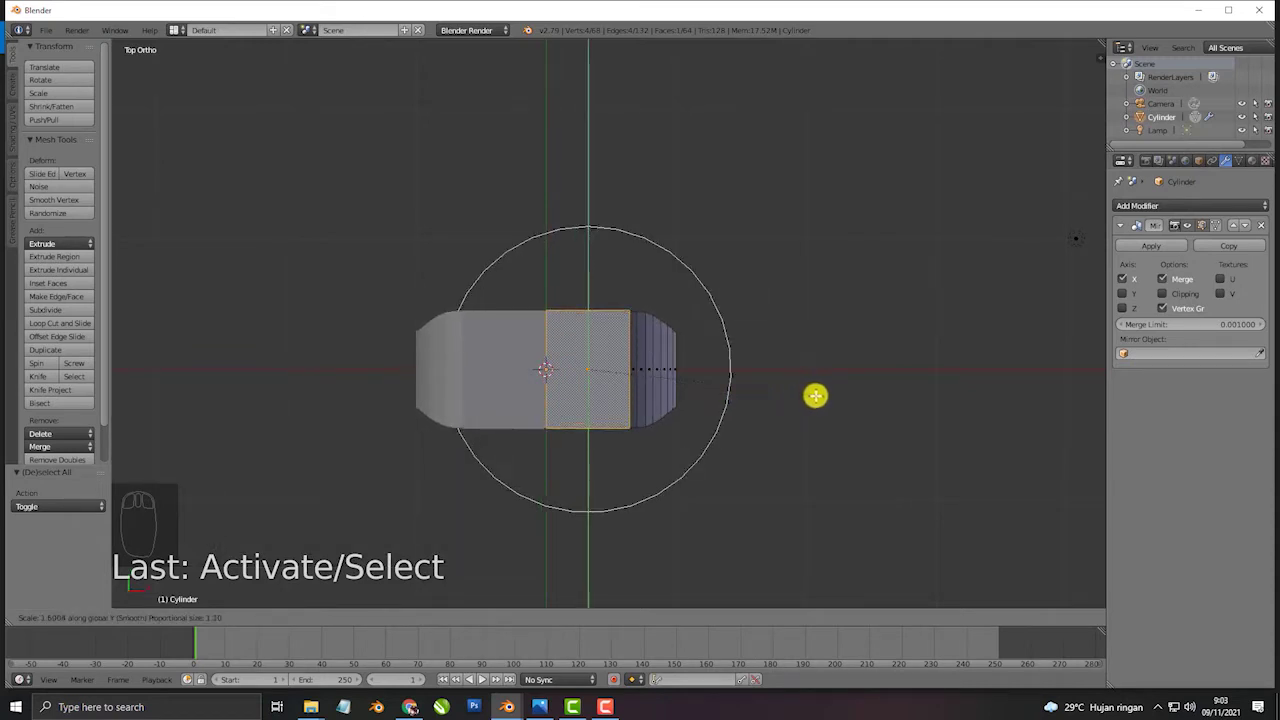
right_click(812, 396)
Scale the top face along Y by about 2.635 with smooth proportional falloff at size 2.14 to widen the ring's head
middle_drag(809, 397, 603, 309)
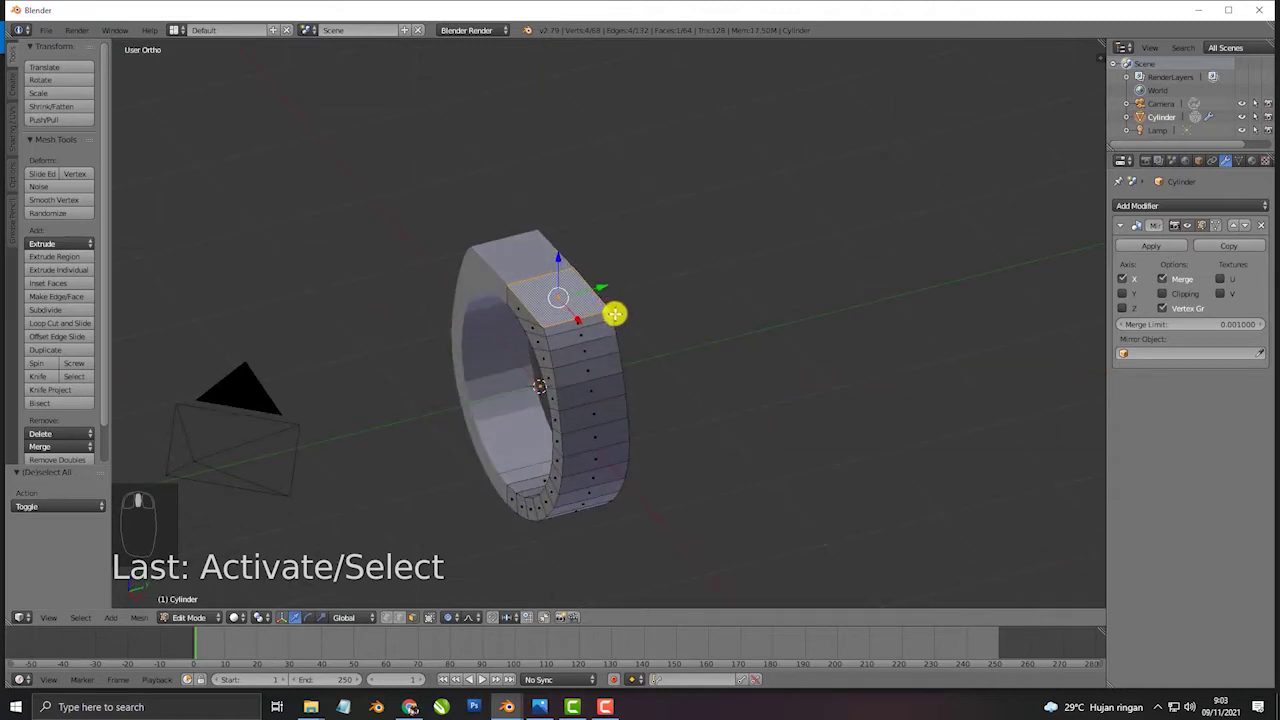
key(s)
key(y)
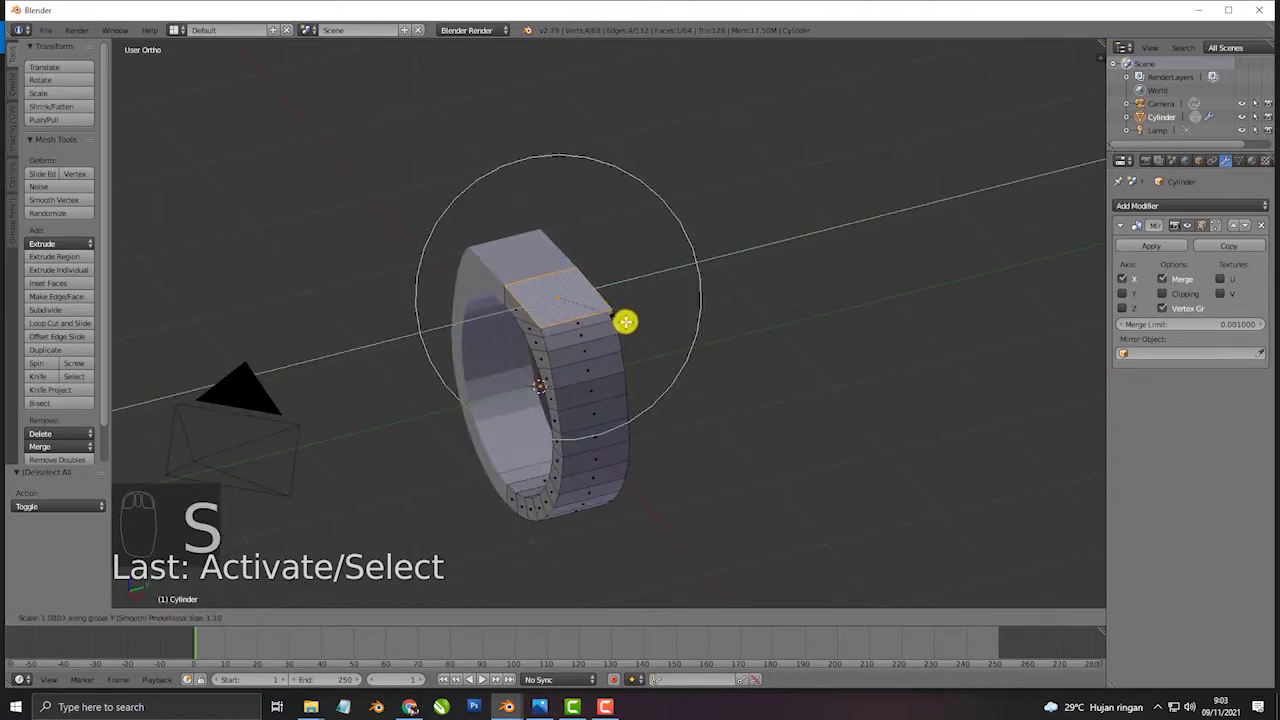
scroll(670, 347, down, 5)
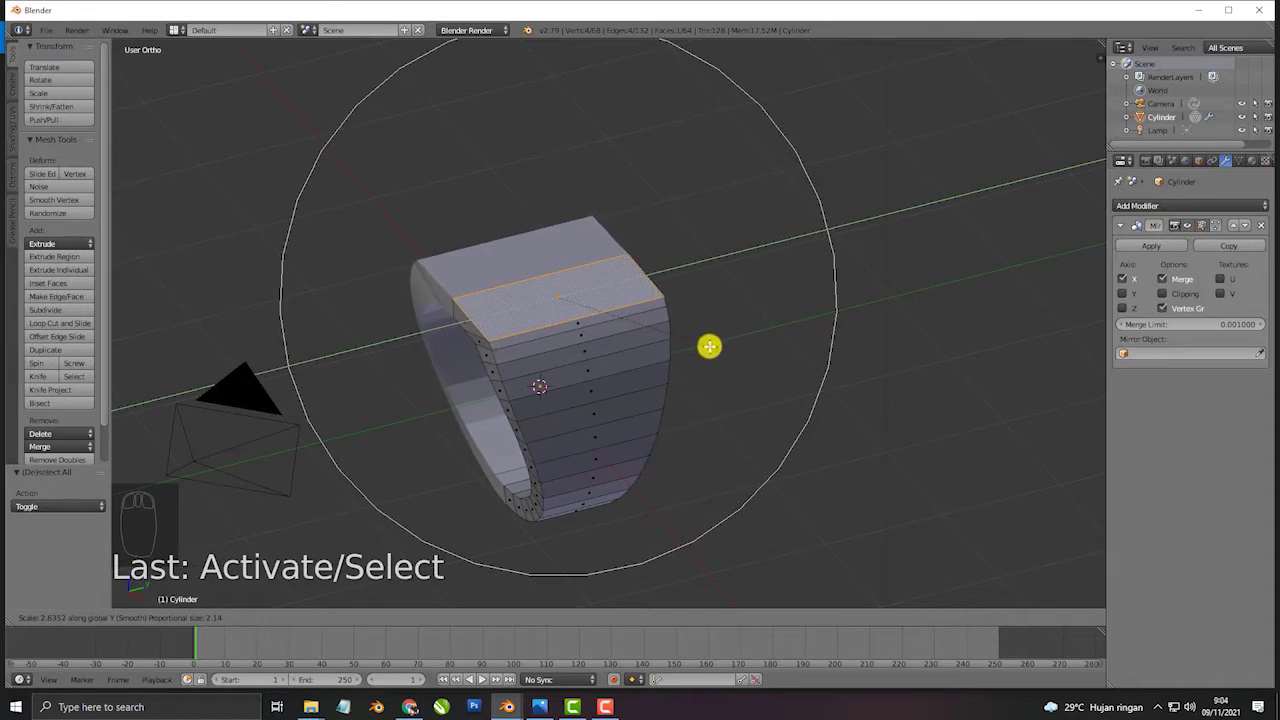
click(709, 346)
middle_drag(669, 369, 582, 381)
key(Tab)
key(Tab)
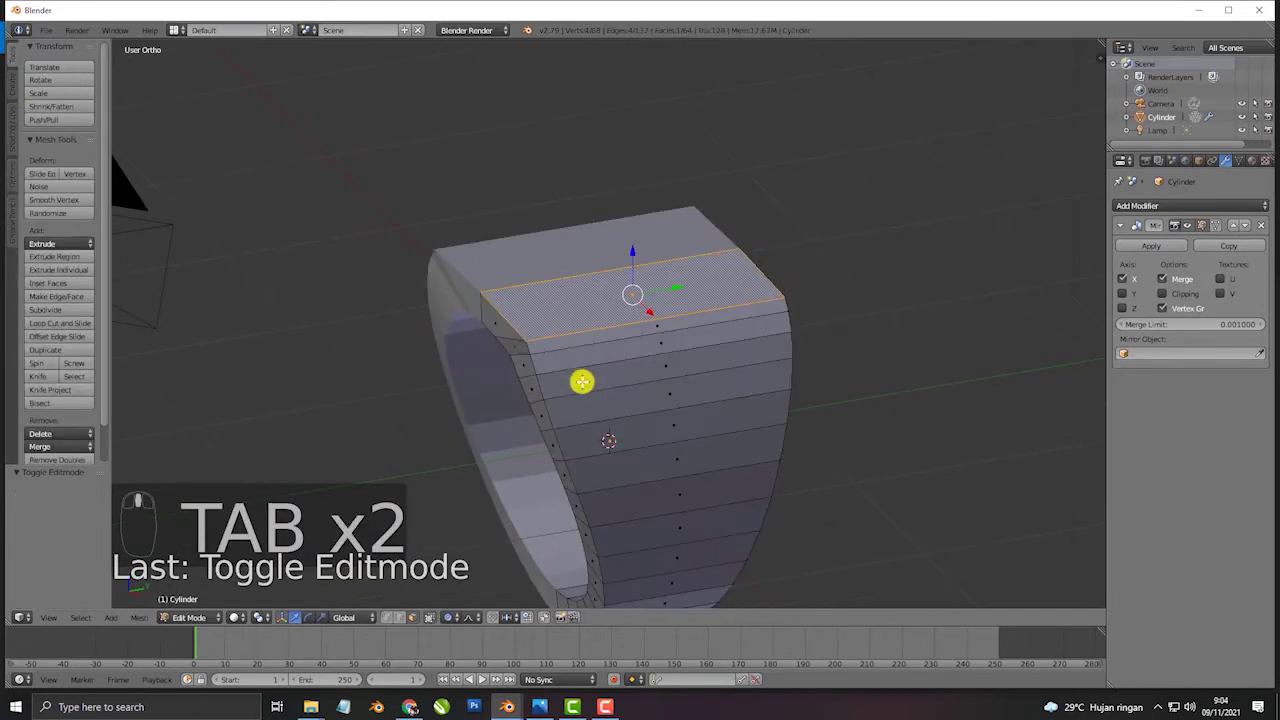
Try raising the flat top face along Z by about 0.029 with proportional editing on, and undo the move
scroll(582, 381, up, 2)
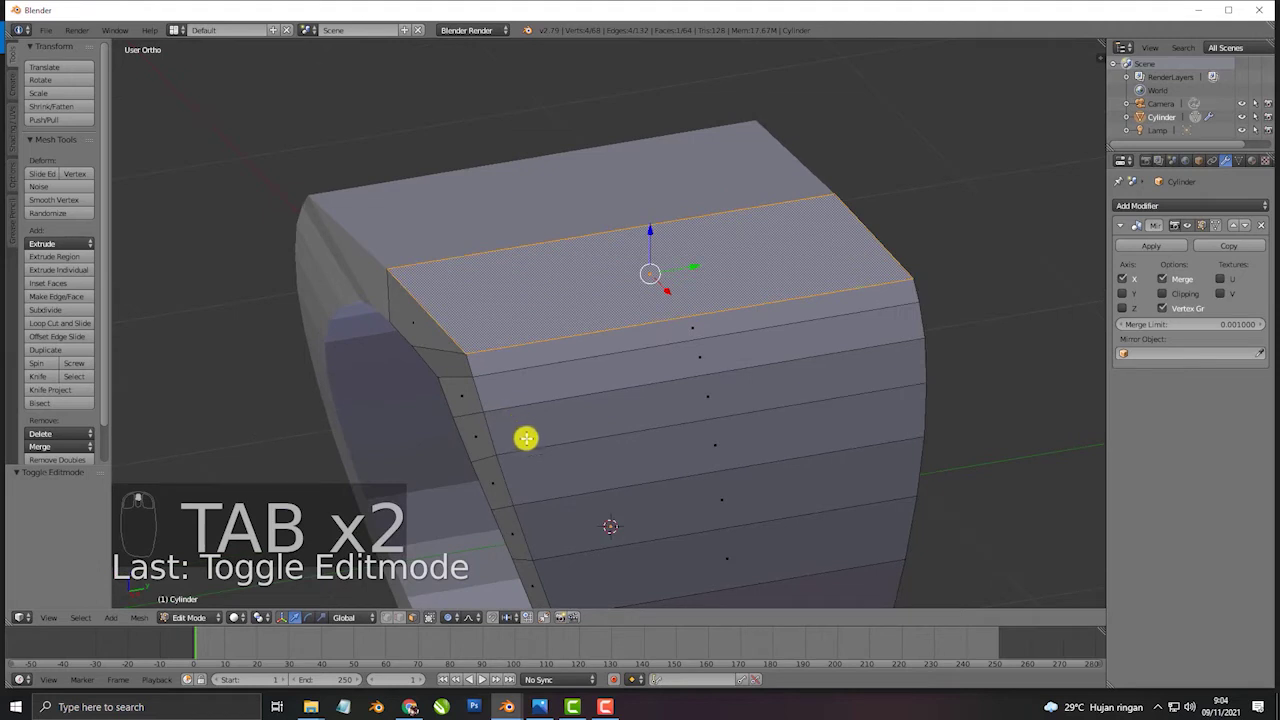
middle_drag(720, 396, 686, 206)
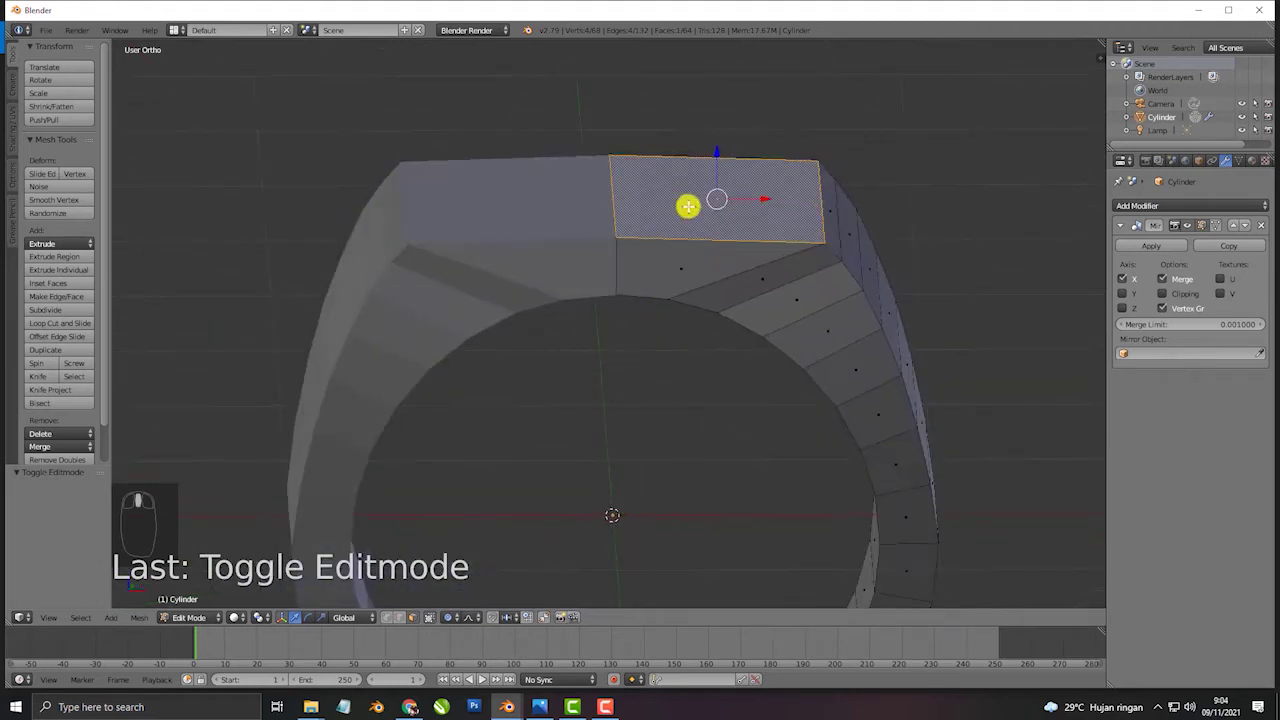
right_click(692, 194)
right_drag(720, 166, 720, 149)
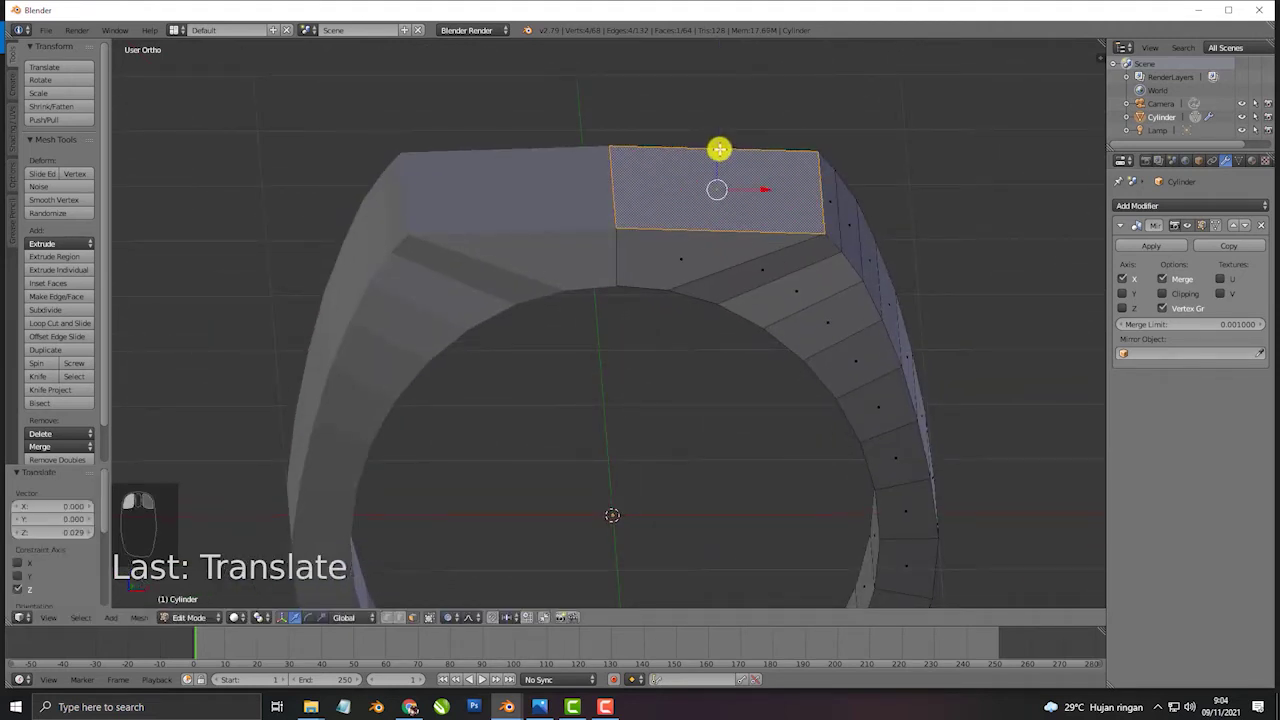
key(ctrl+z)
Turn off proportional editing and raise the flat top face along Z by about 0.025
key(o)
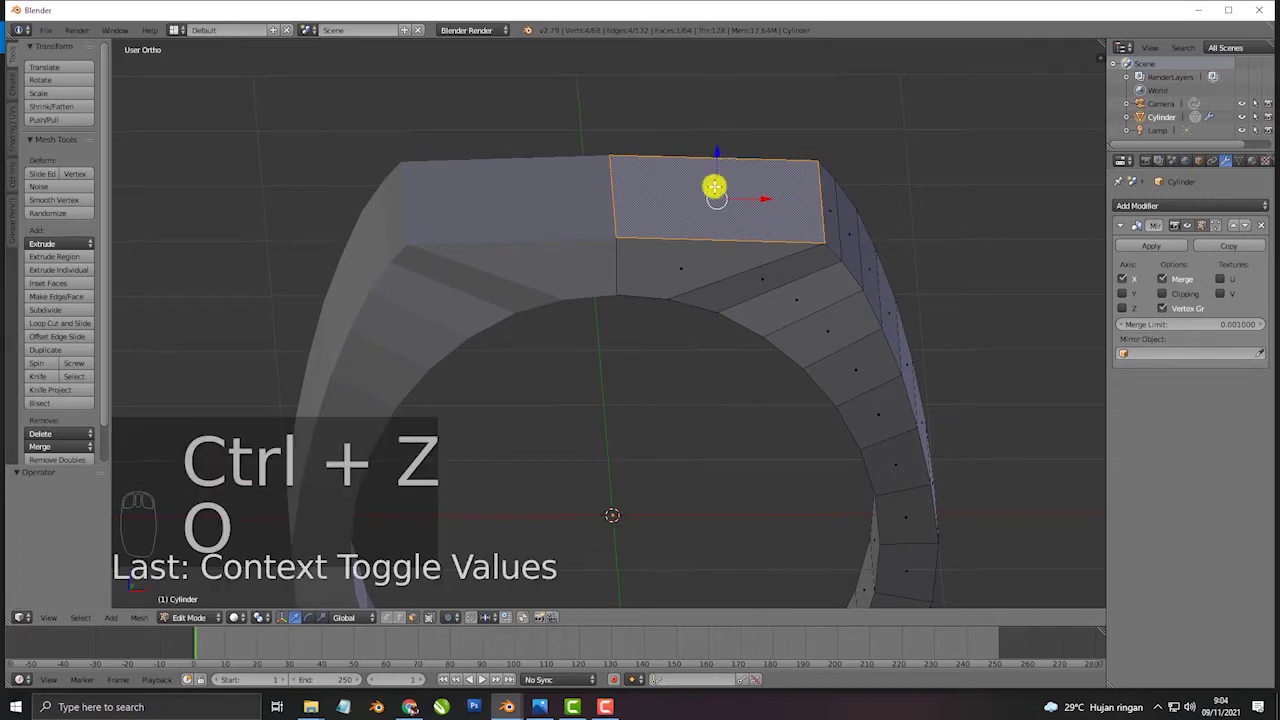
drag(718, 158, 718, 145)
drag(719, 142, 722, 149)
In edge selection mode, select the edge loop around the ring's outer rim, leaving out the top edge on the mirror centreline
middle_drag(786, 197, 721, 358)
click(400, 618)
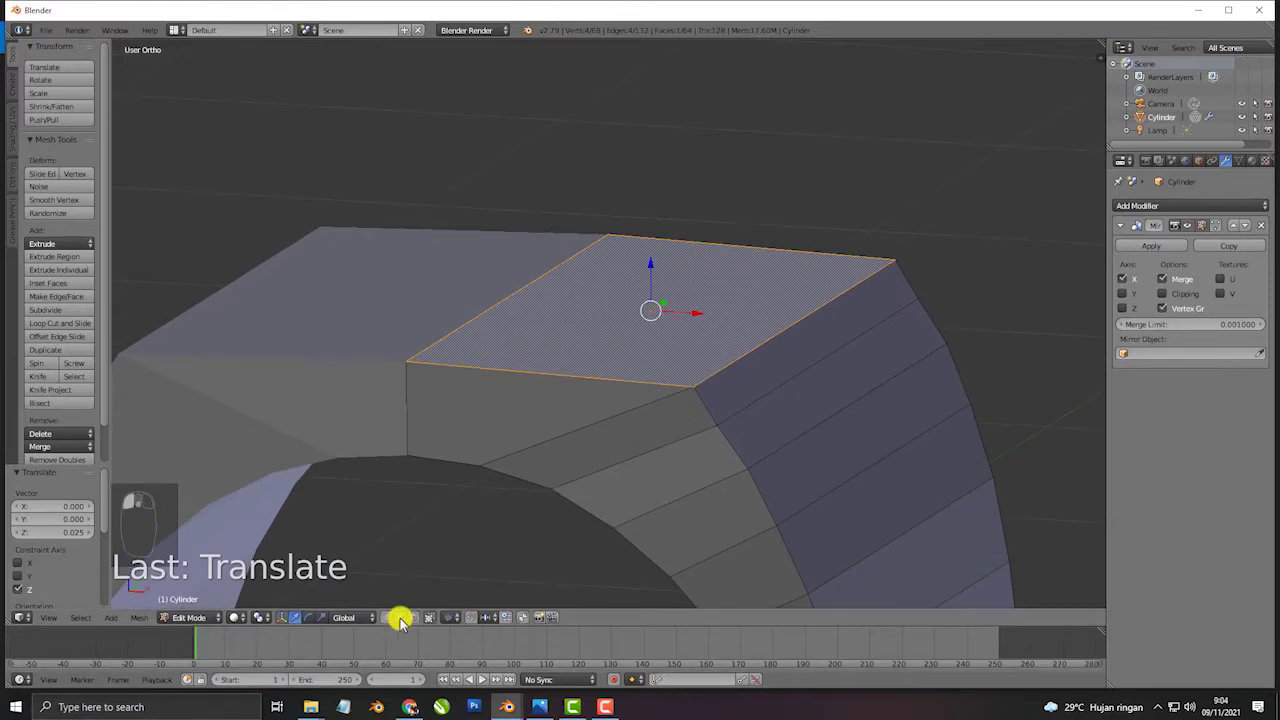
alt+right_click(725, 451)
middle_drag(894, 449, 643, 314)
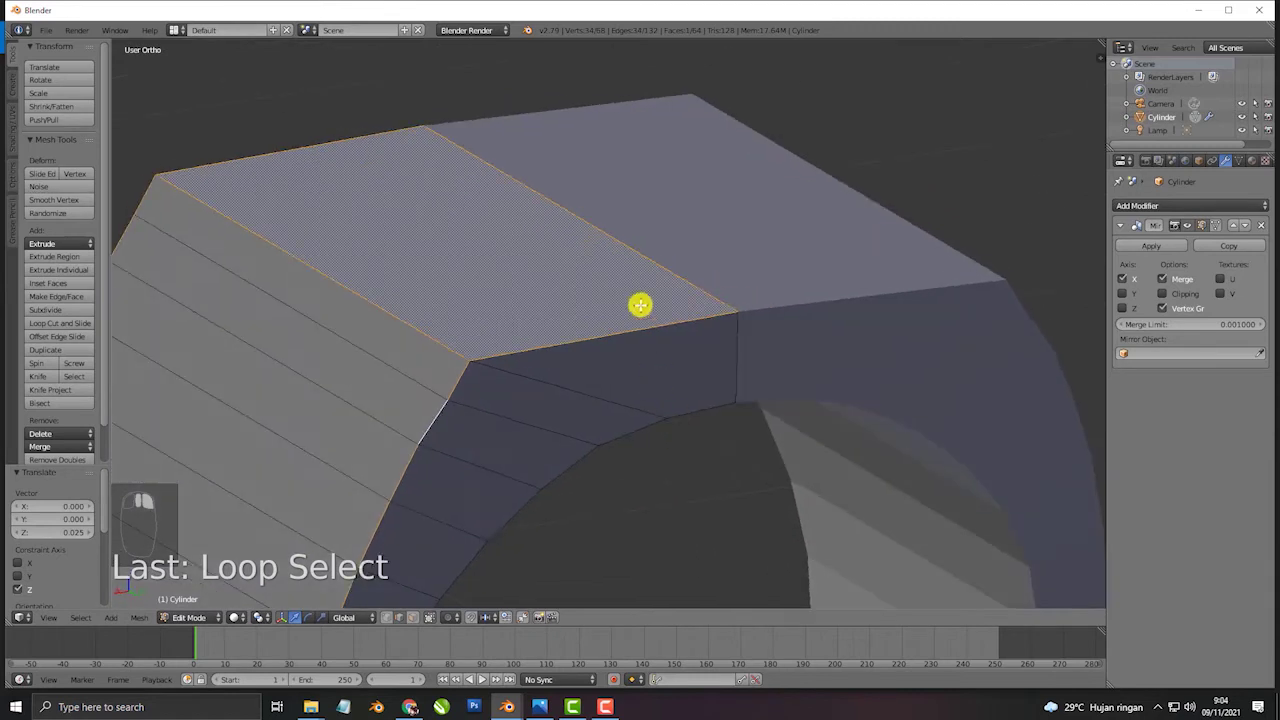
right_click(630, 277)
middle_drag(550, 276, 705, 287)
scroll(706, 287, up, 1)
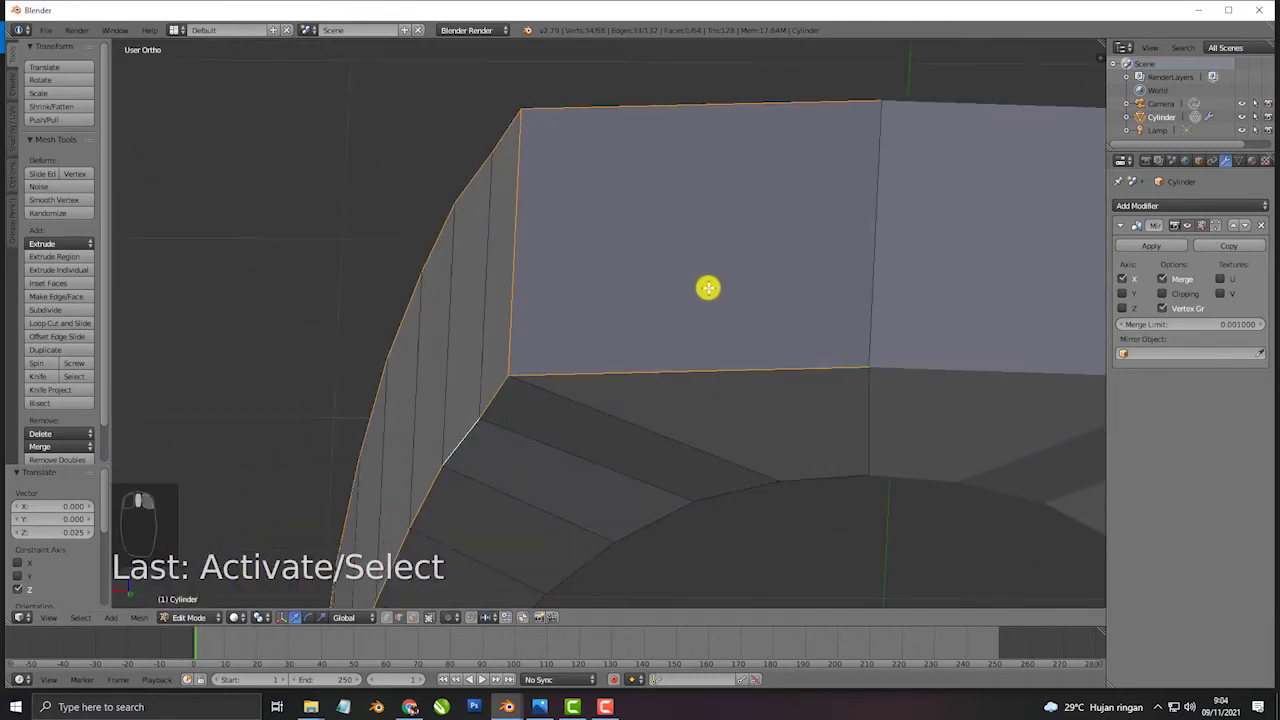
Try to bevel the selected outer-rim edges with a single segment
key(ctrl+b)
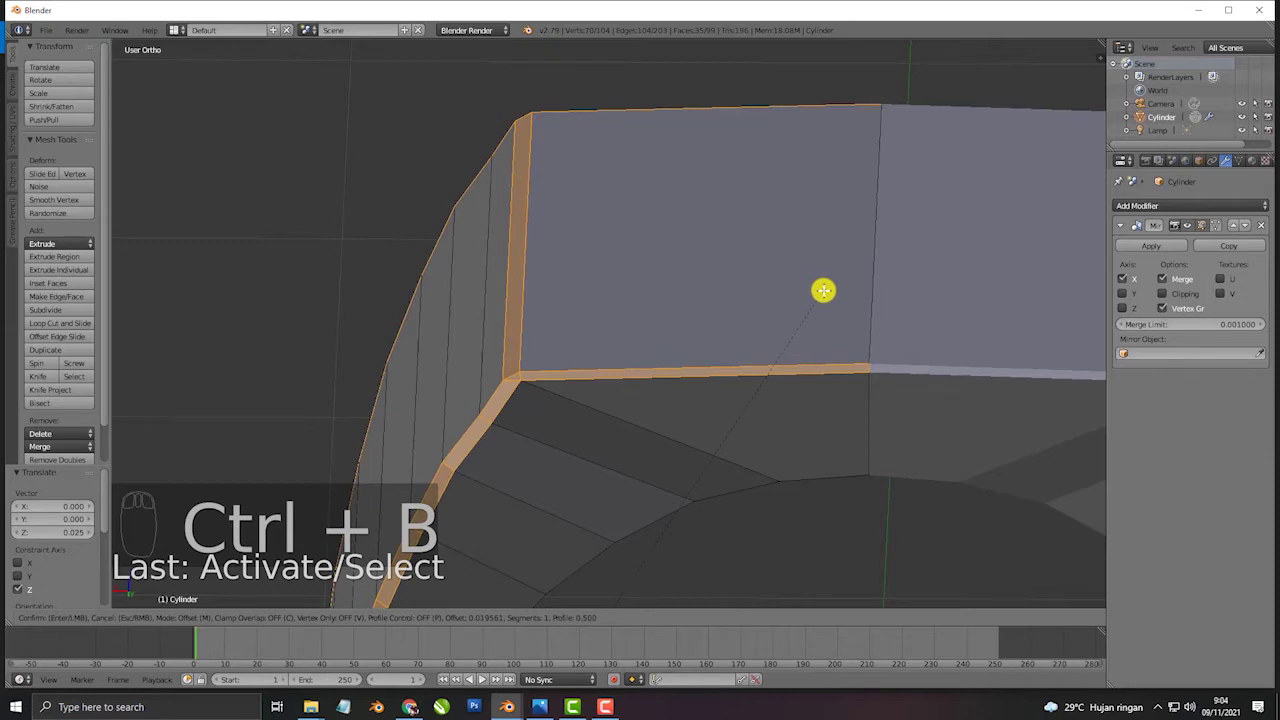
right_click(823, 290)
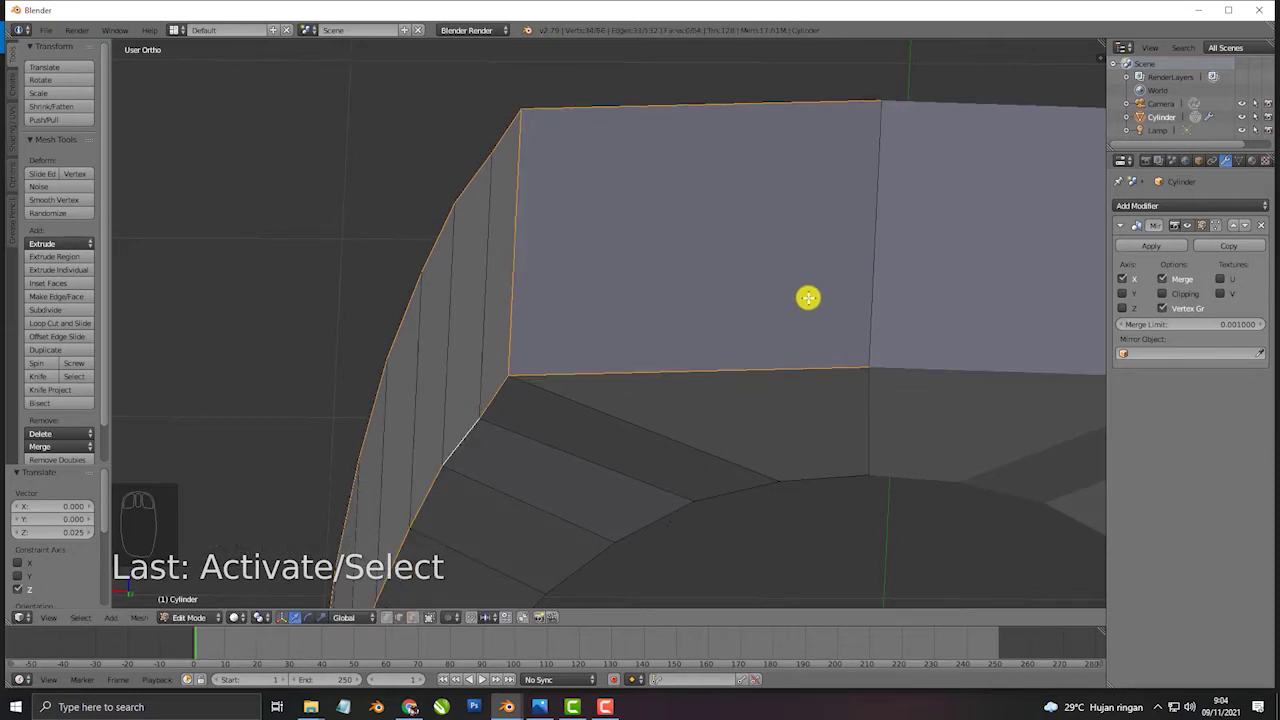
Reselect the edge loops around the ring's outer rim and the flat top's outline, and try to bevel them
click(414, 617)
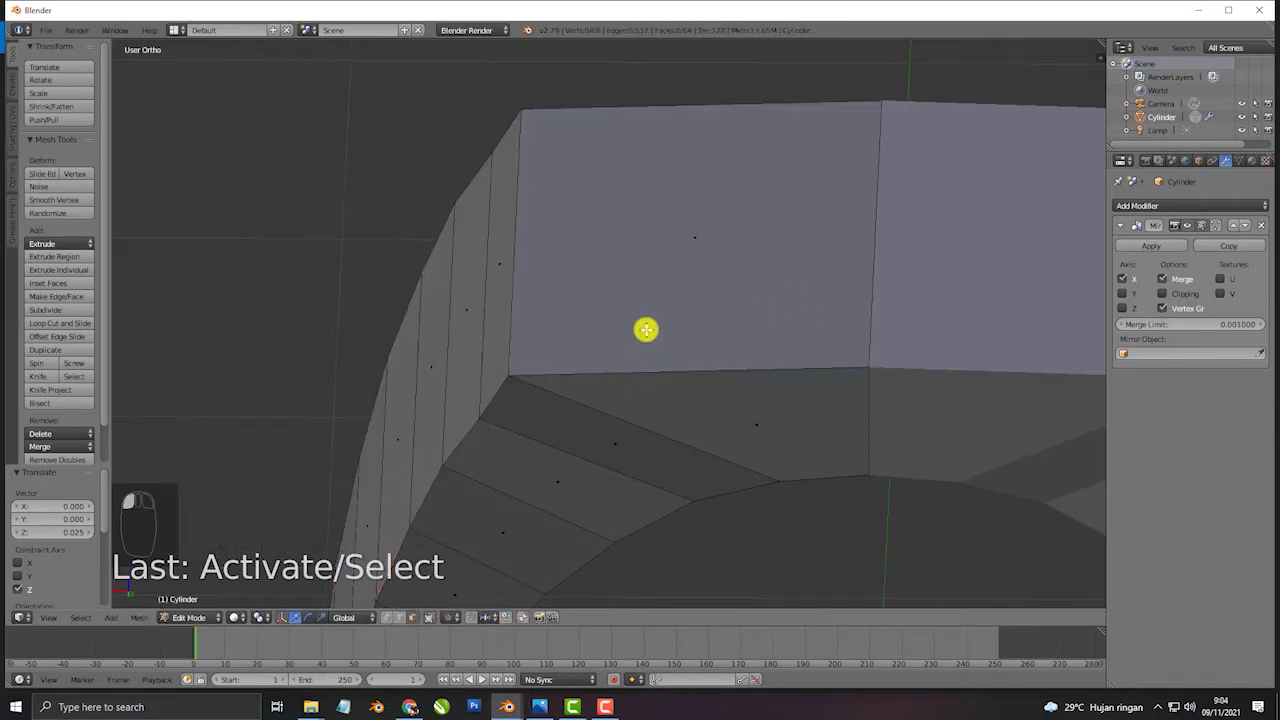
mouse_move(755, 325)
middle_down()
mouse_move(766, 289)
mouse_move(768, 311)
middle_up()
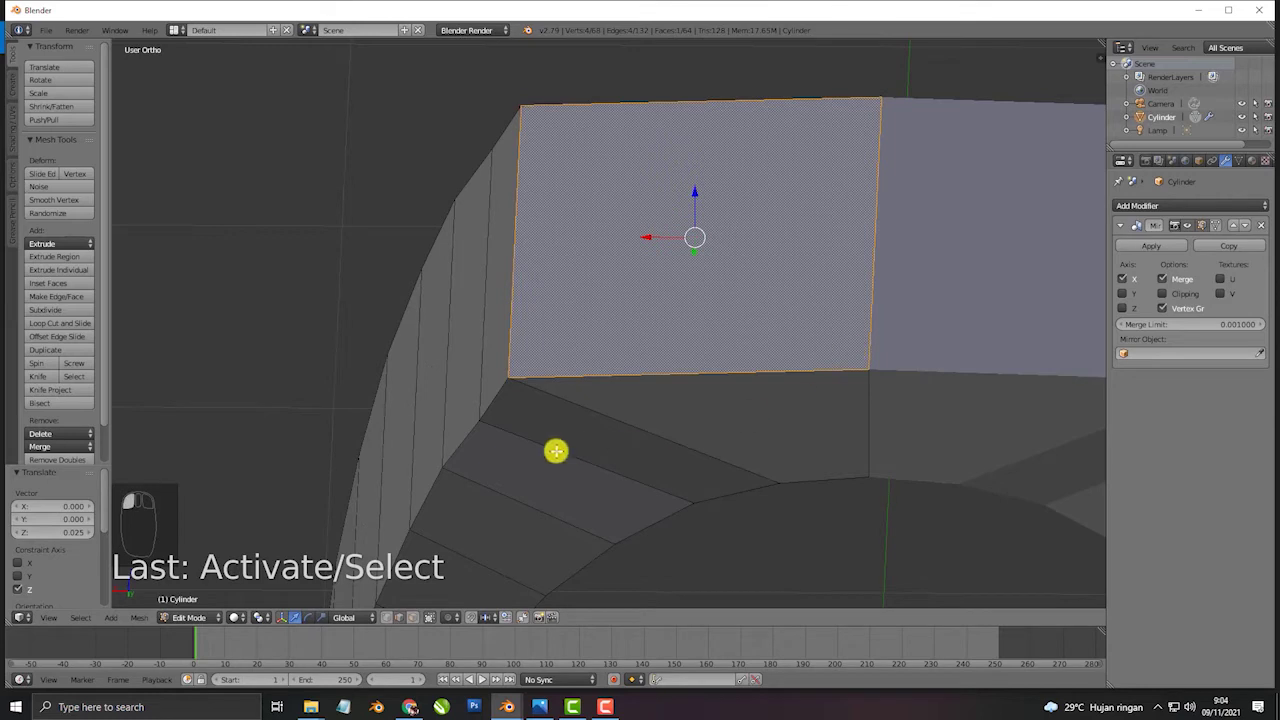
alt+right_click(465, 436)
alt+shift+right_click(512, 334)
alt+shift+right_click(601, 109)
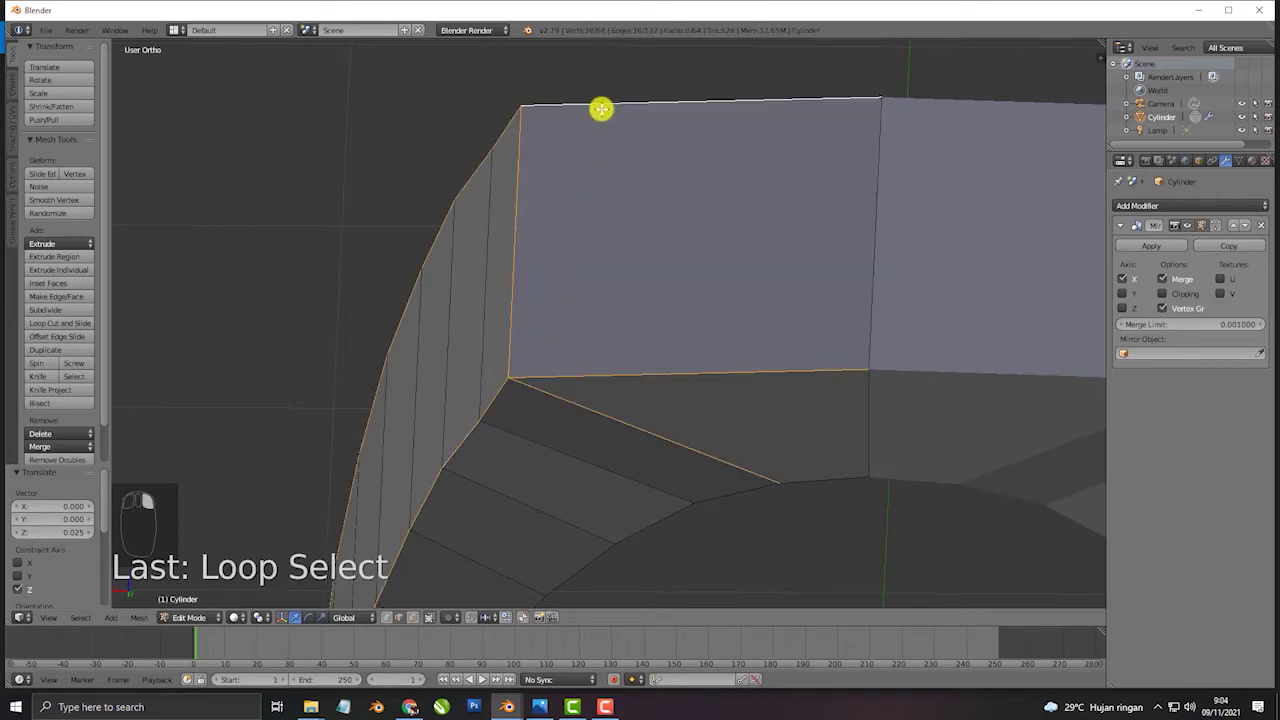
key(ctrl+b)
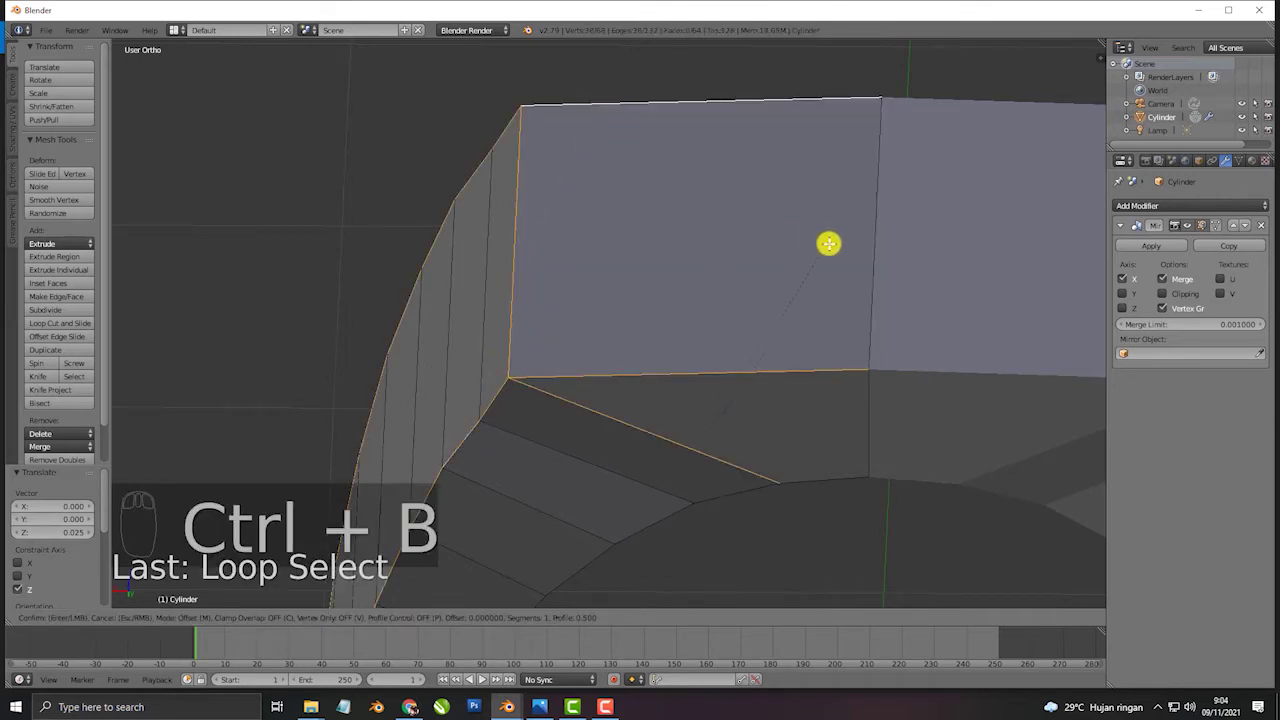
right_click(843, 239)
Deselect the stray edges on the ring's side walls and inner surface, and bevel the outer-rim edges by about 0.022 with one segment
shift+right_click(634, 406)
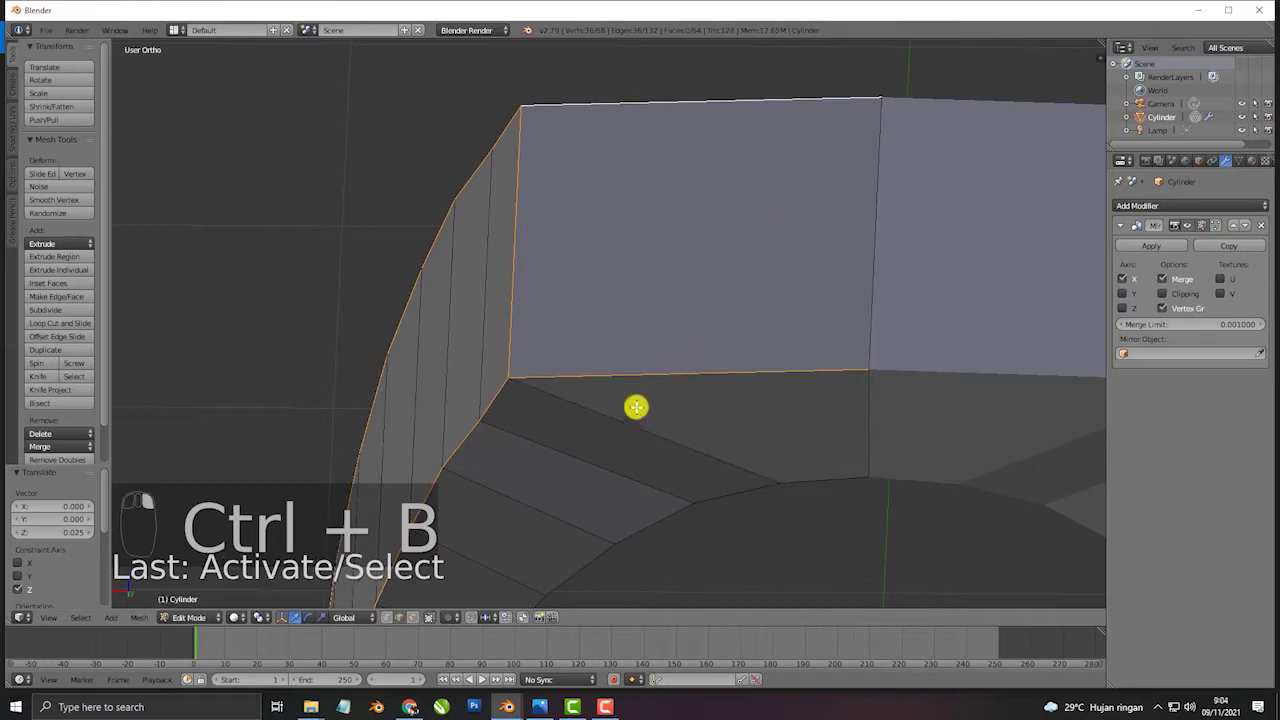
key(shift+z)
key(shift+z)
key(z)
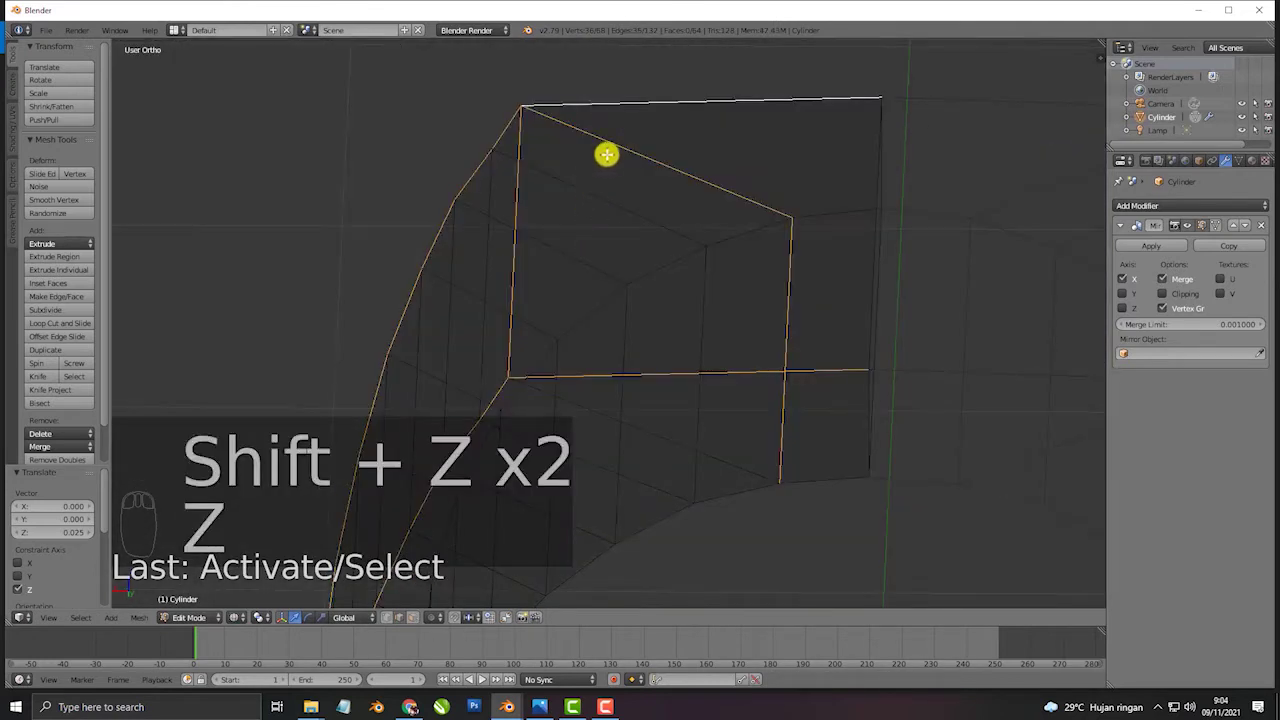
key(z)
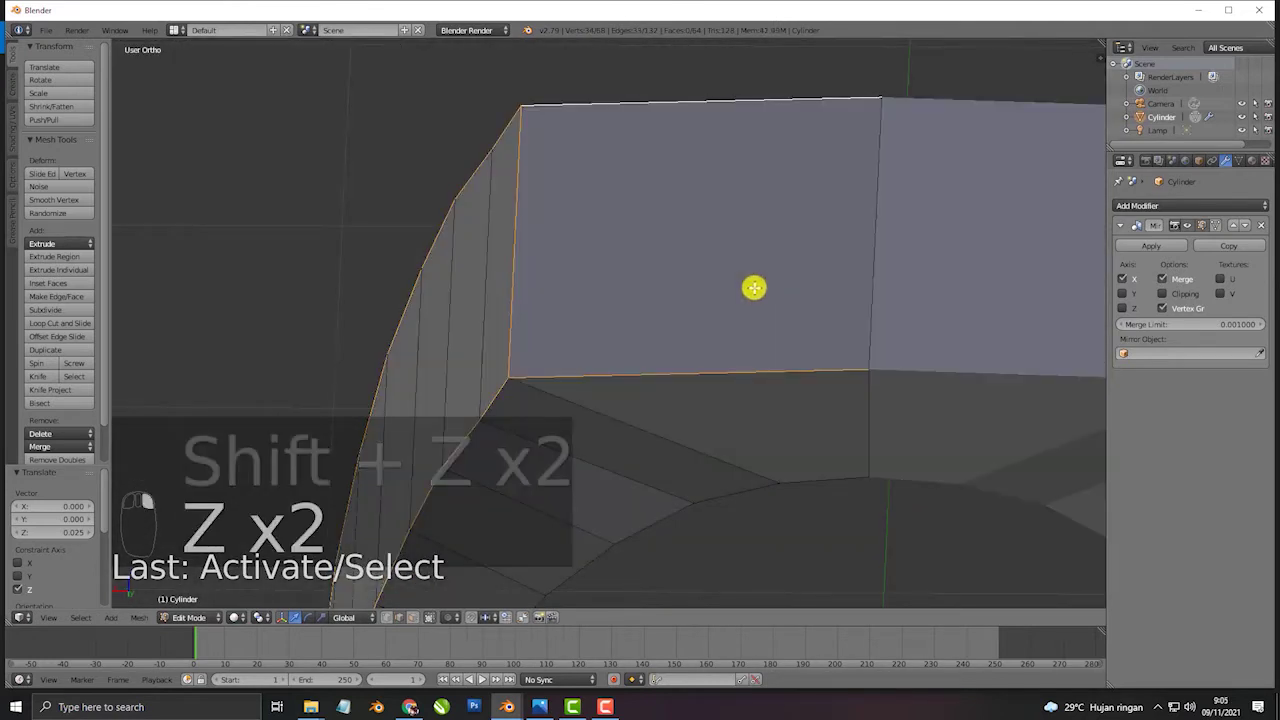
key(ctrl+b)
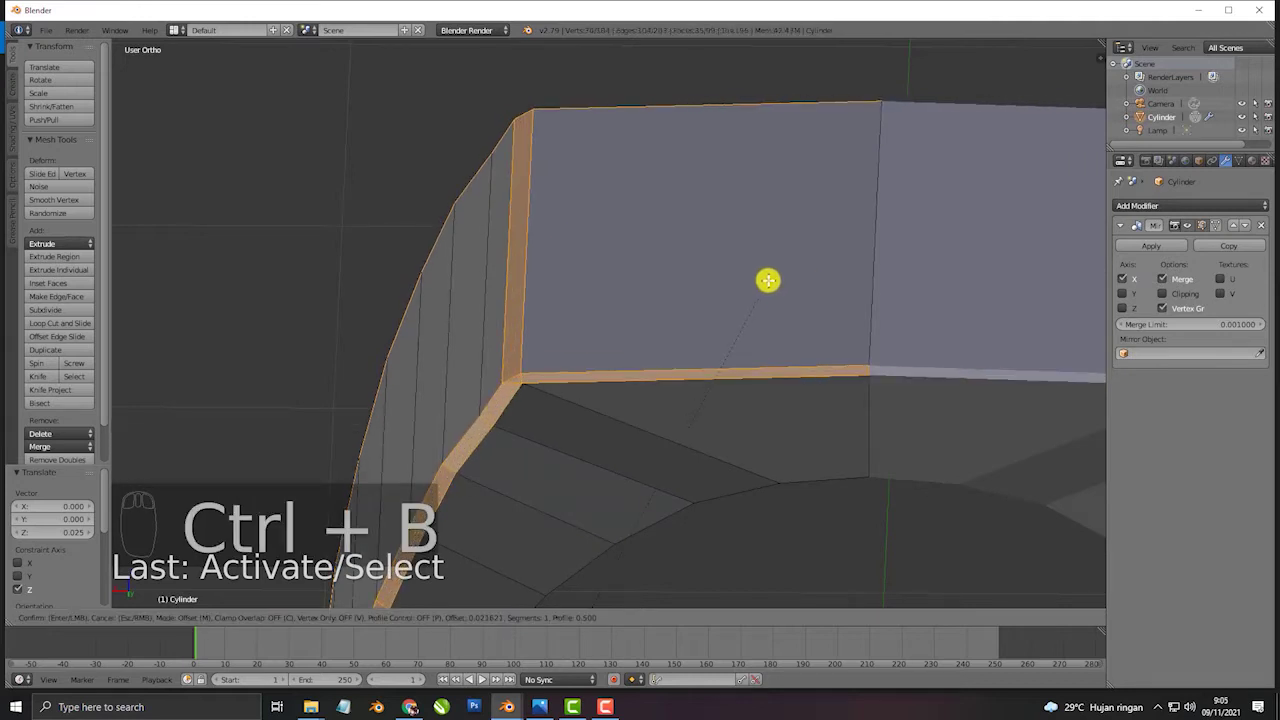
click(766, 283)
Select the flat top face and raise it along Z by about 0.024
middle_drag(763, 286, 626, 452)
right_click(624, 297)
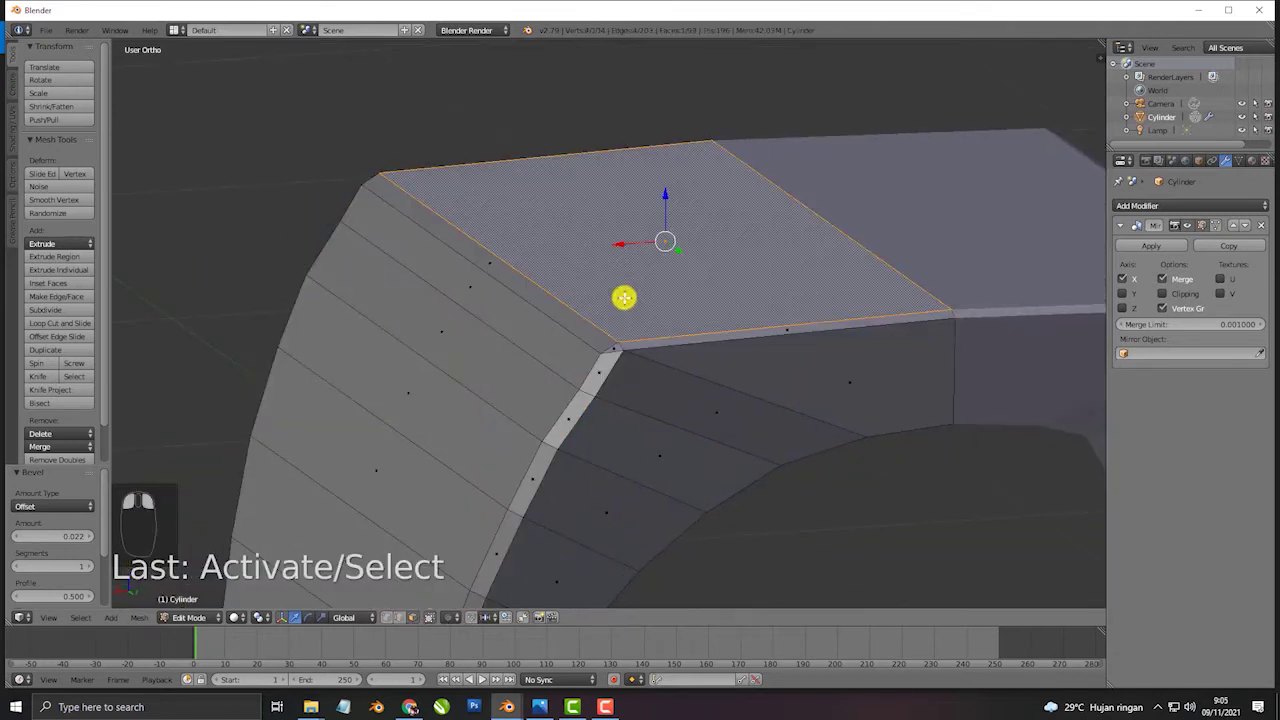
key(KP_1)
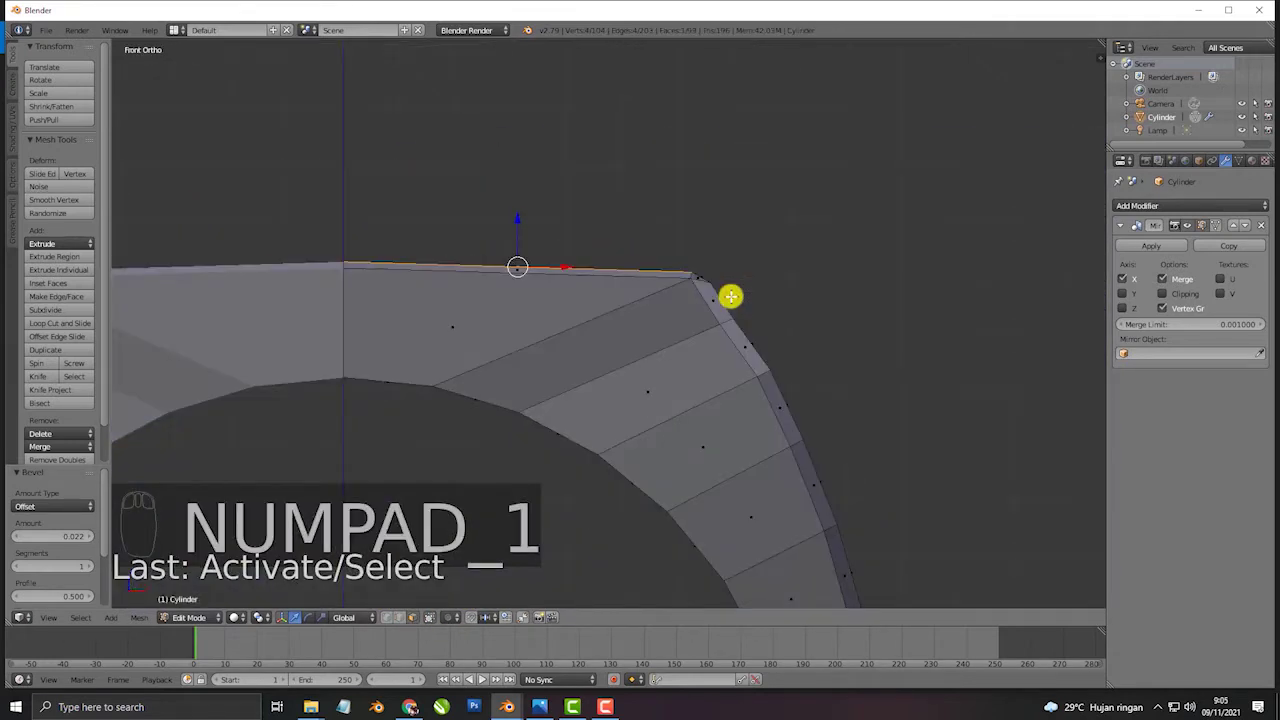
drag(550, 286, 555, 250)
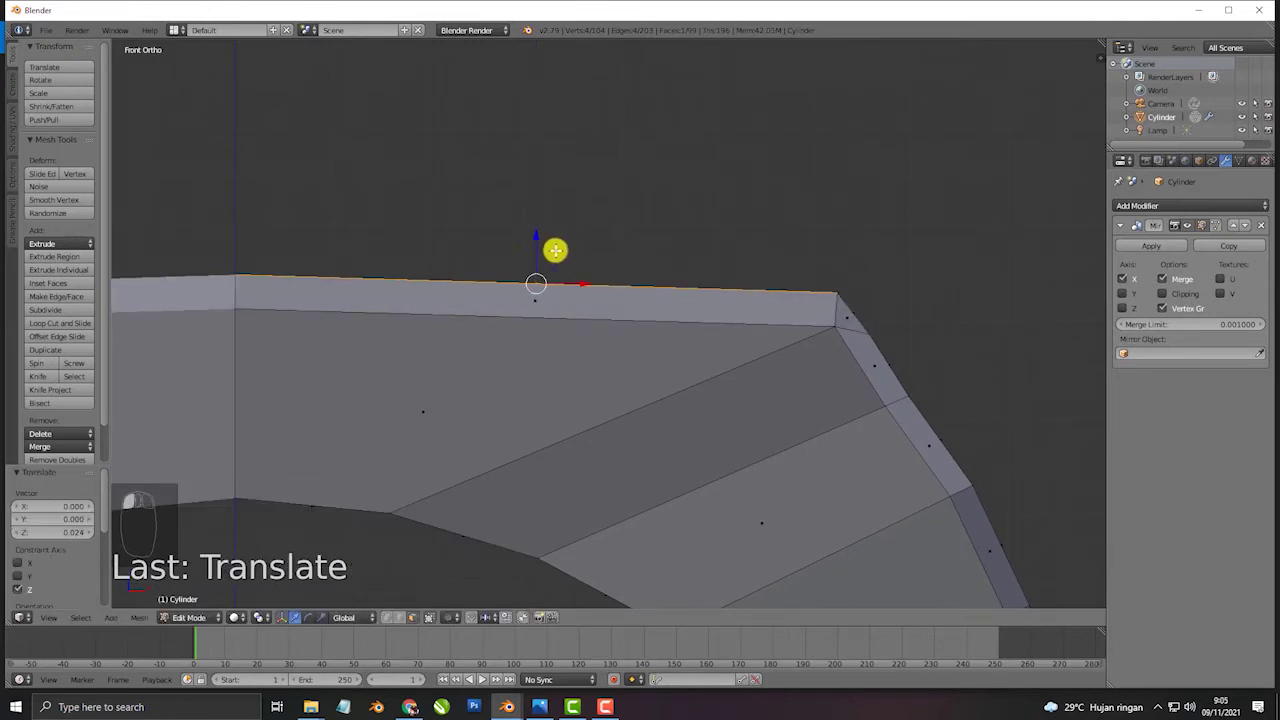
Enable clipping on the Mirror modifier and scale the top face along X to about 0.821
key(s)
right_click(674, 274)
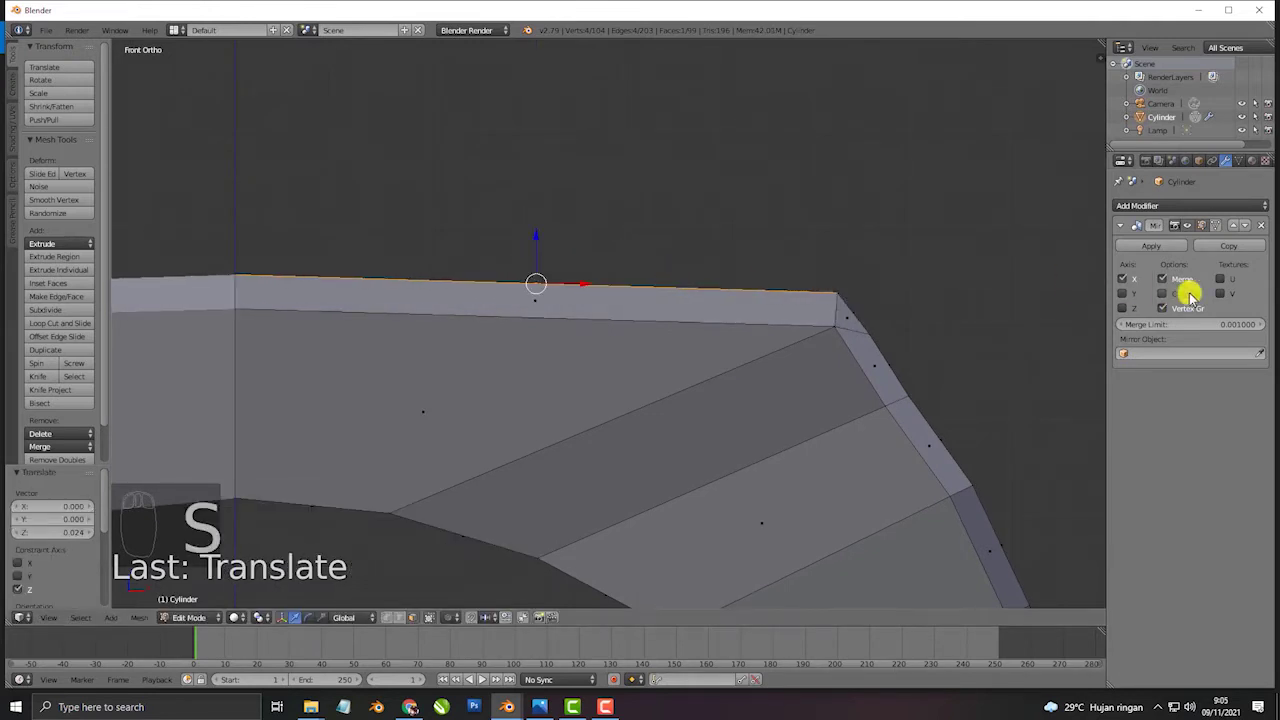
click(1186, 293)
key(s)
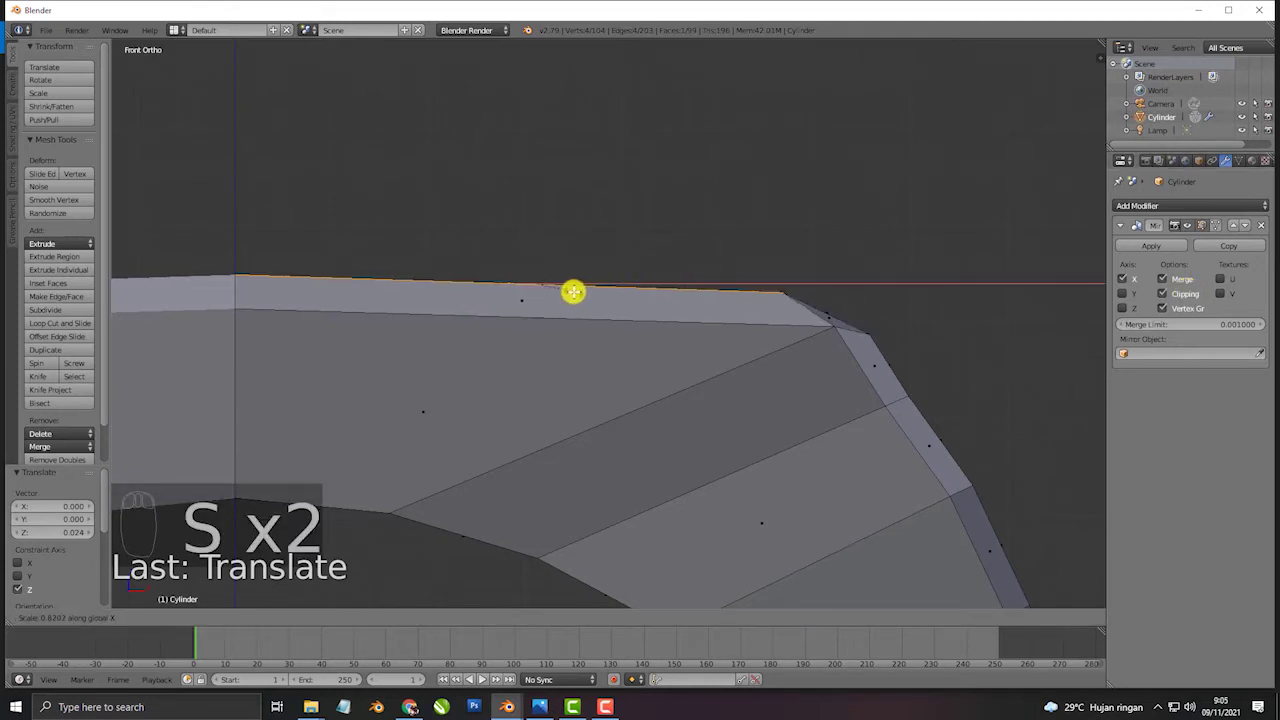
click(573, 291)
Bevel the top face's outer edges by about 0.004 with one segment
middle_drag(577, 309, 627, 339)
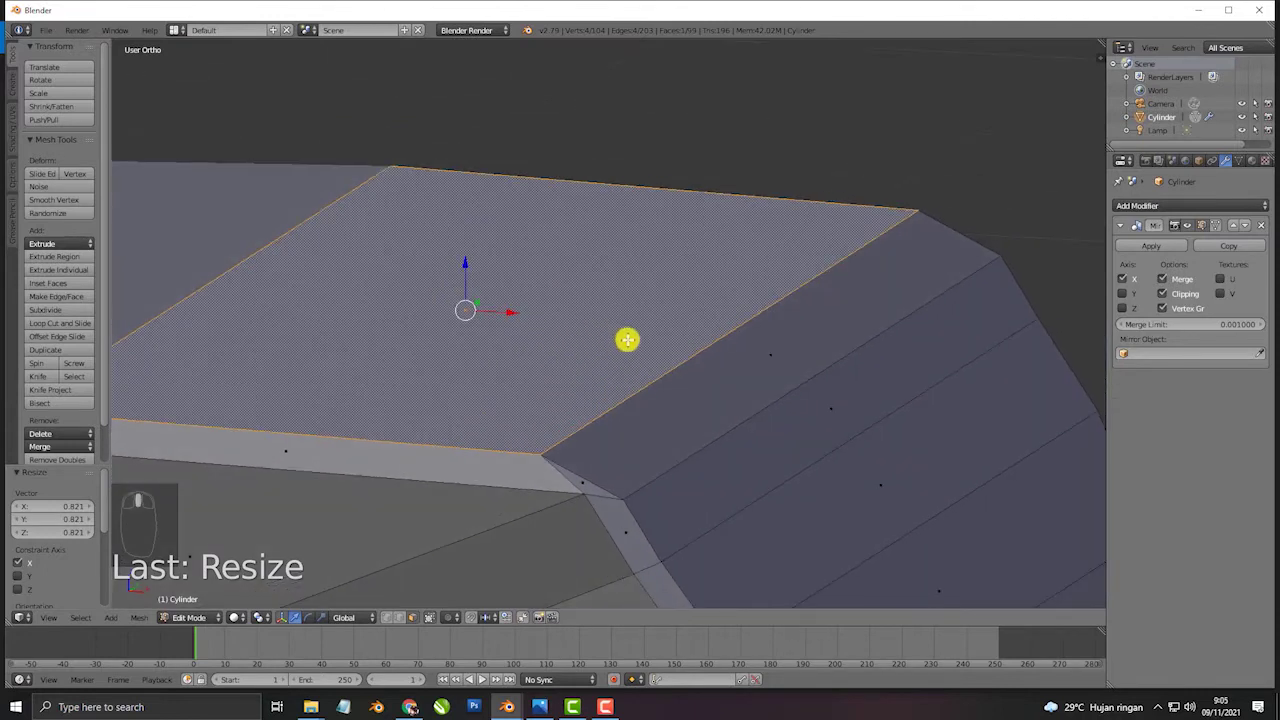
key(ctrl+b)
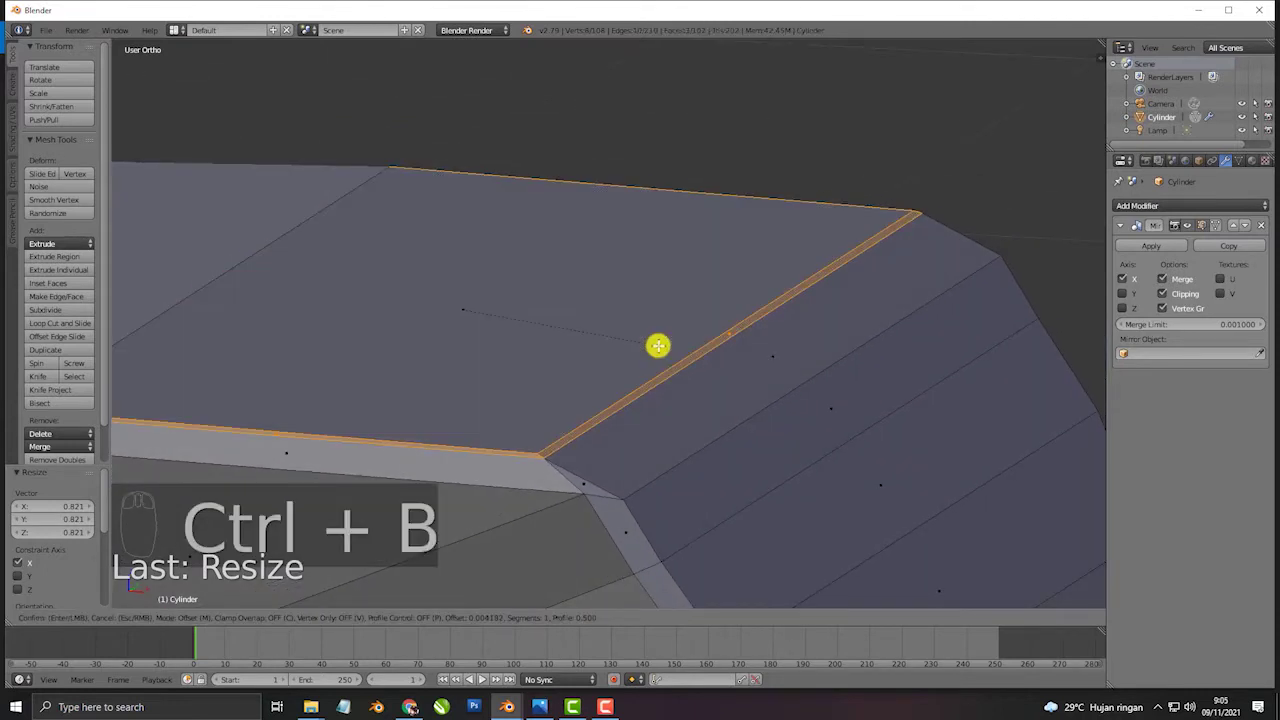
click(658, 345)
scroll(656, 346, down, 2)
In Object Mode, add a Subdivision Surface modifier to the ring with 2 view subdivisions
key(Tab)
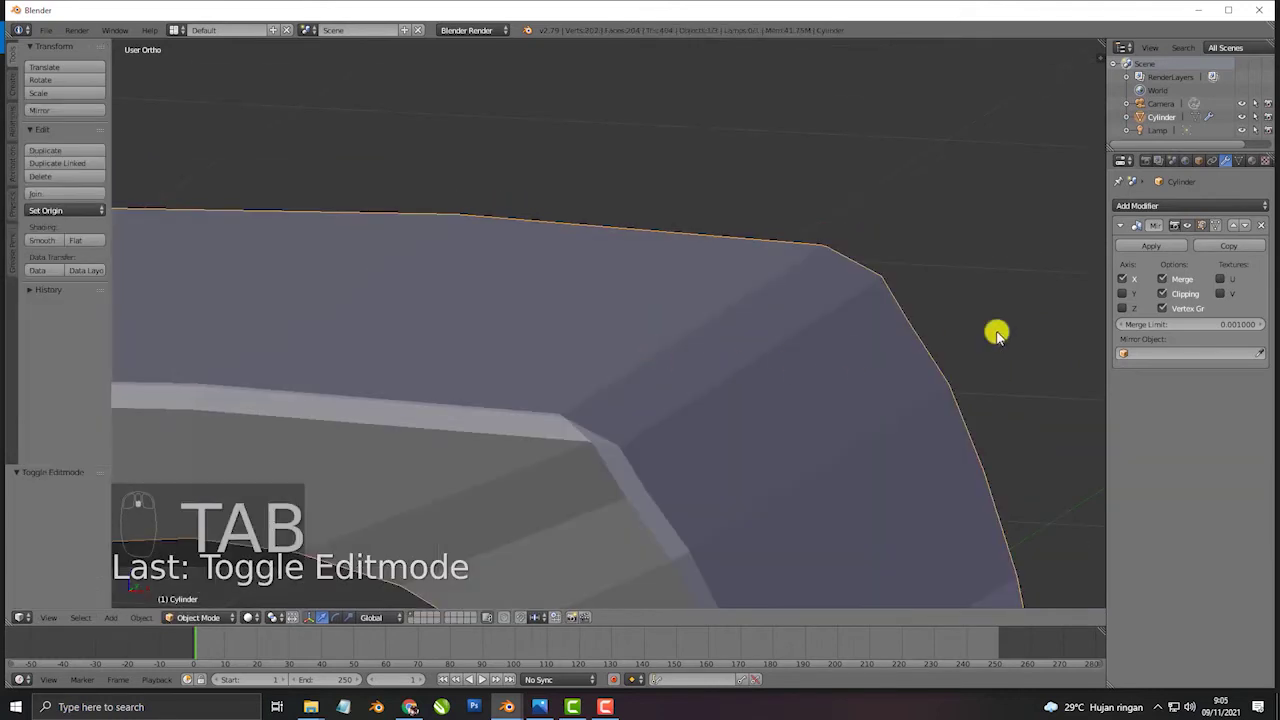
click(1180, 206)
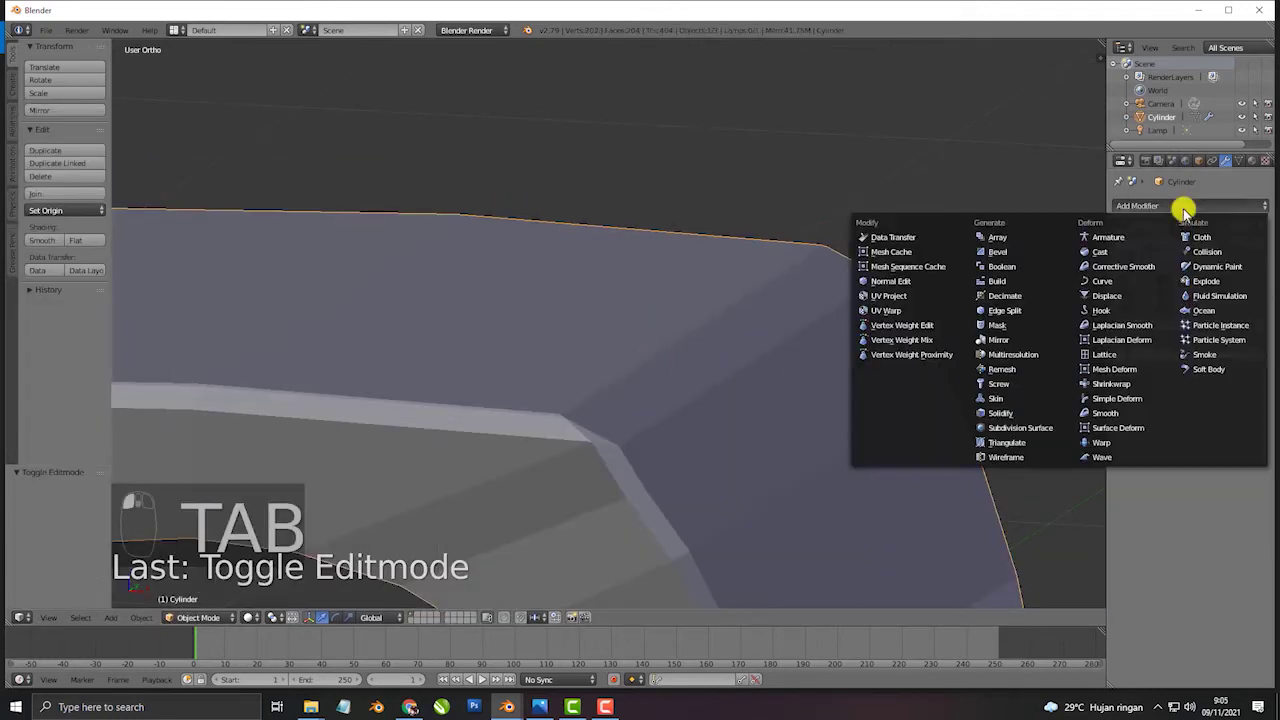
click(1017, 425)
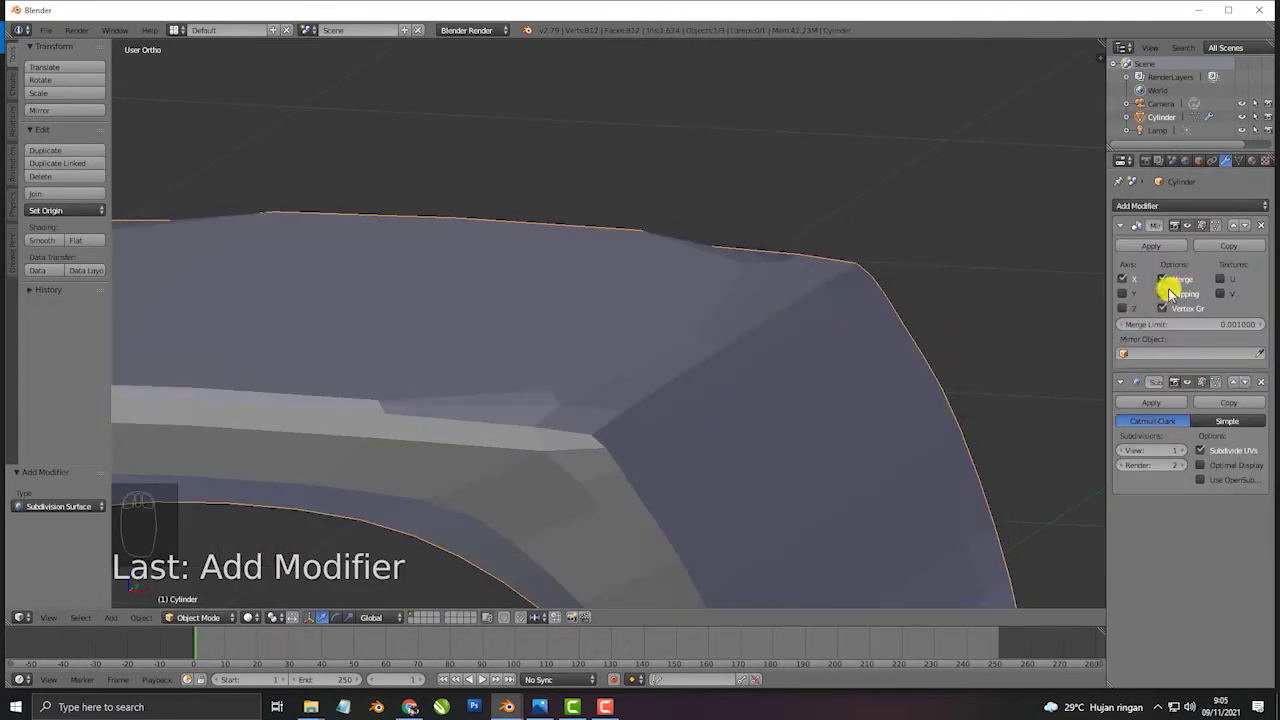
click(1183, 451)
Check the smoothed top in Edit Mode and undo the bevel around the top face's edges
middle_drag(797, 418, 545, 435)
scroll(565, 415, down, 3)
key(Tab)
scroll(620, 355, down, 1)
scroll(626, 345, down, 1)
middle_drag(617, 311, 686, 434)
key(ctrl+z)
key(ctrl+z)
key(ctrl+z)
key(ctrl+z)
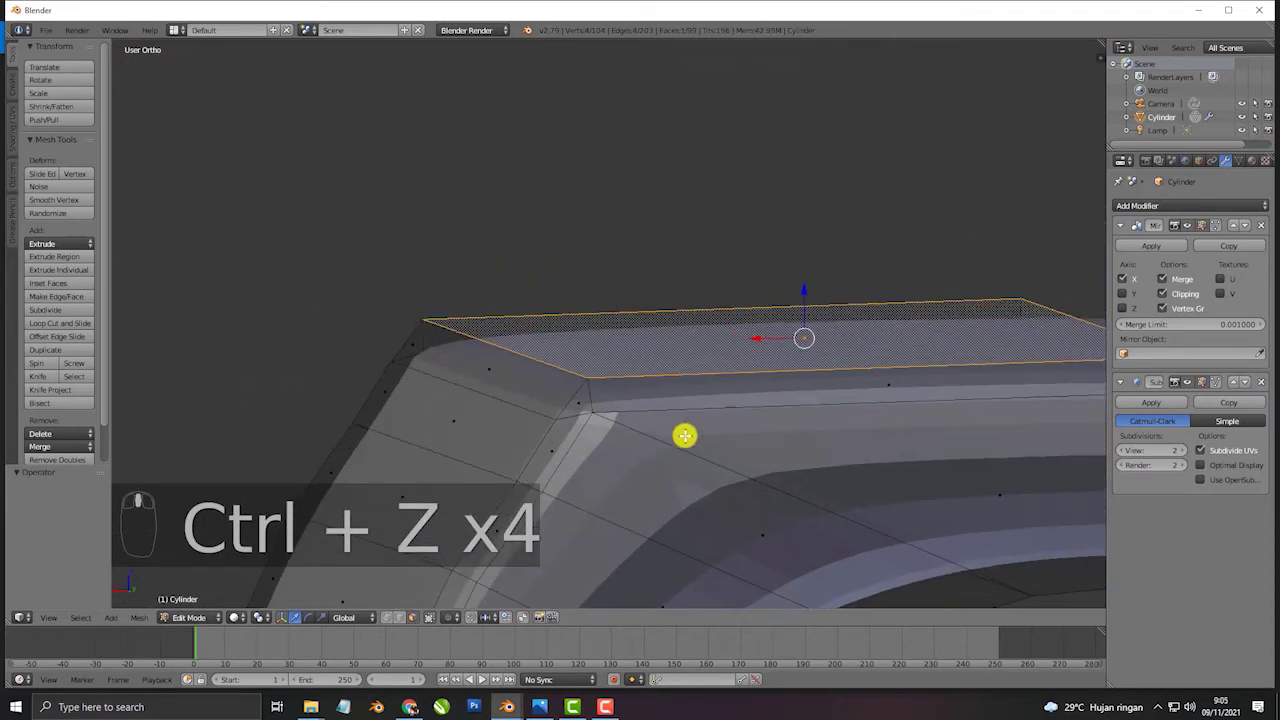
Select the short edges joining the top face's outline to the outer bevel, including those on the mirror centreline, and subdivide them with one cut
right_click(587, 396)
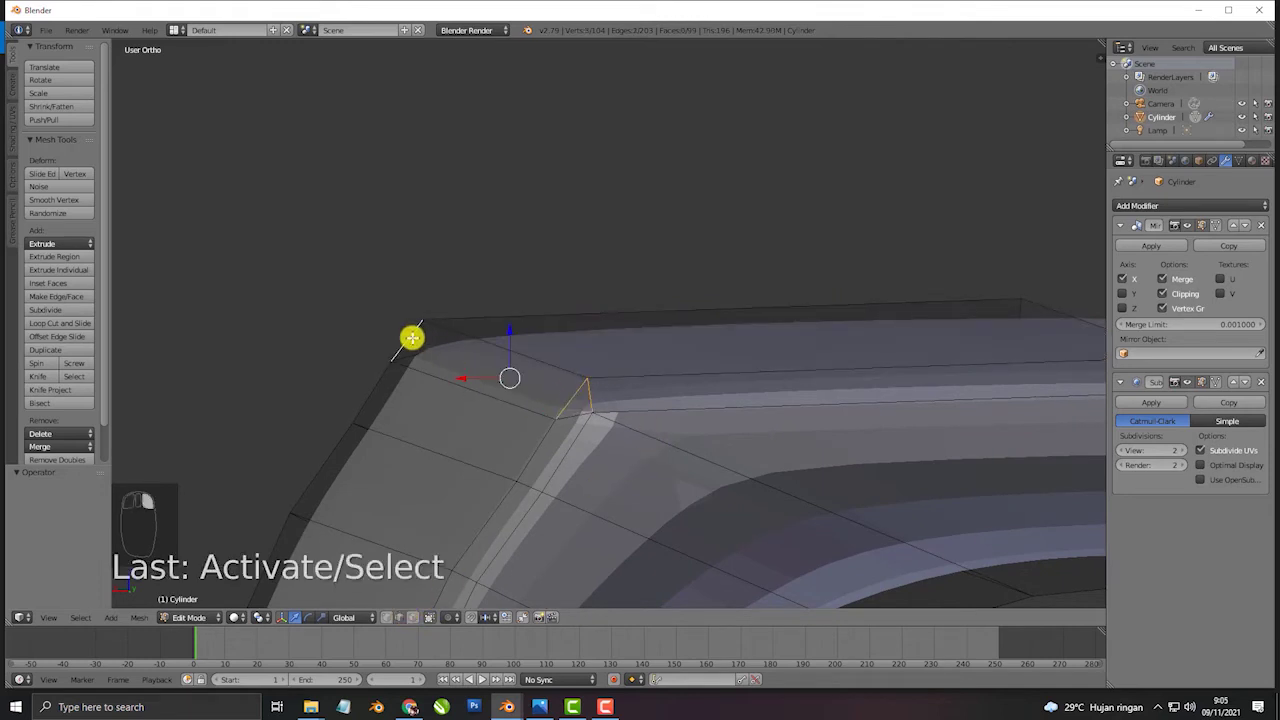
key(shift+z)
key(shift+z)
key(z)
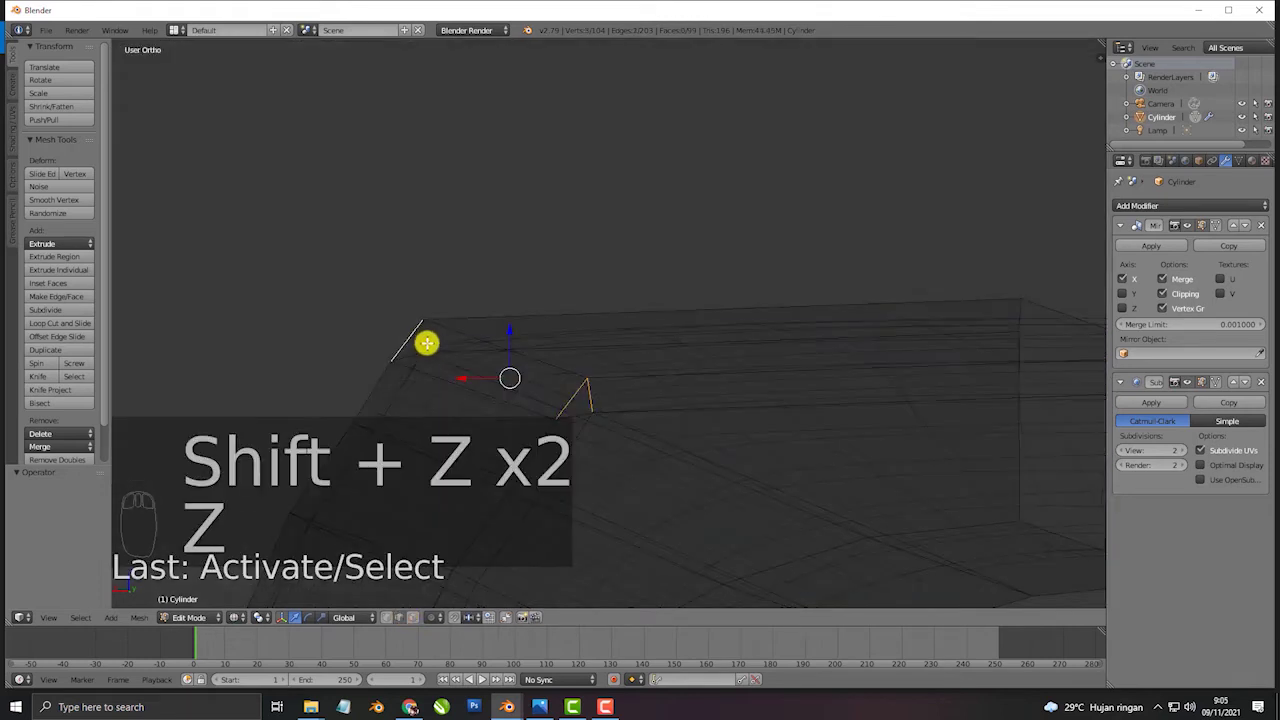
shift+middle_drag(889, 369, 774, 374)
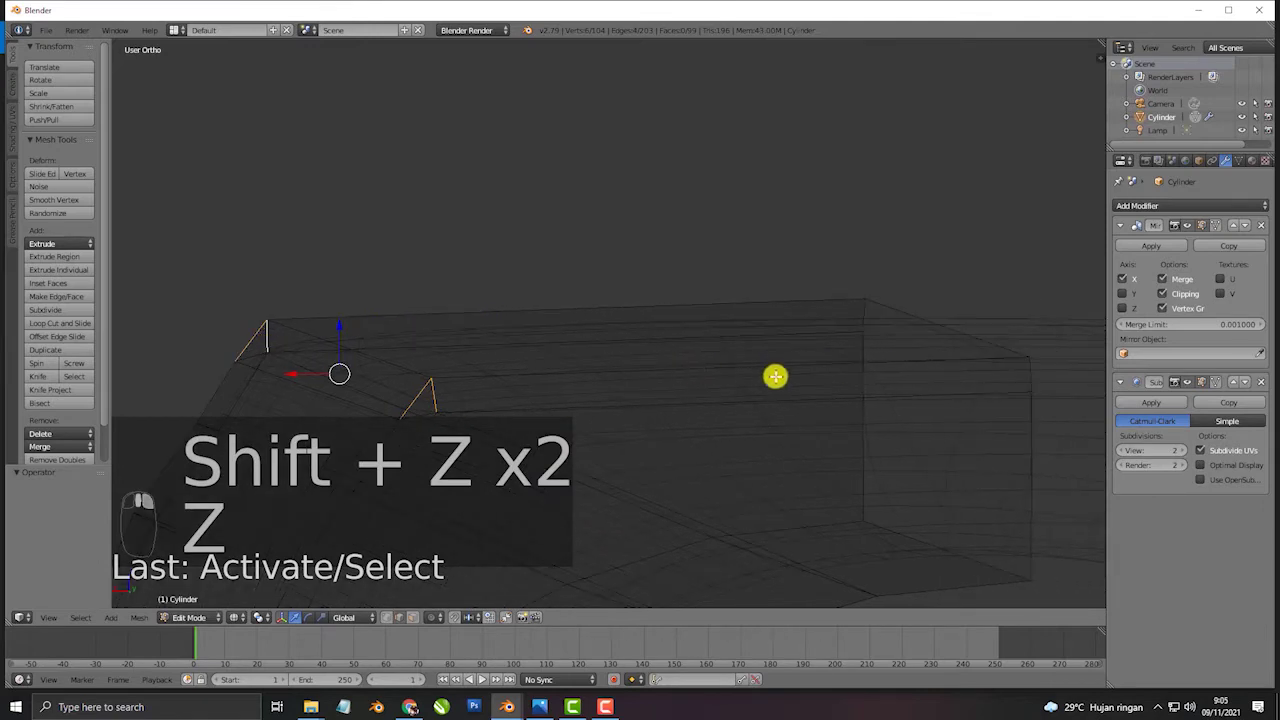
key(z)
middle_drag(1015, 375, 293, 413)
shift+right_click(242, 392)
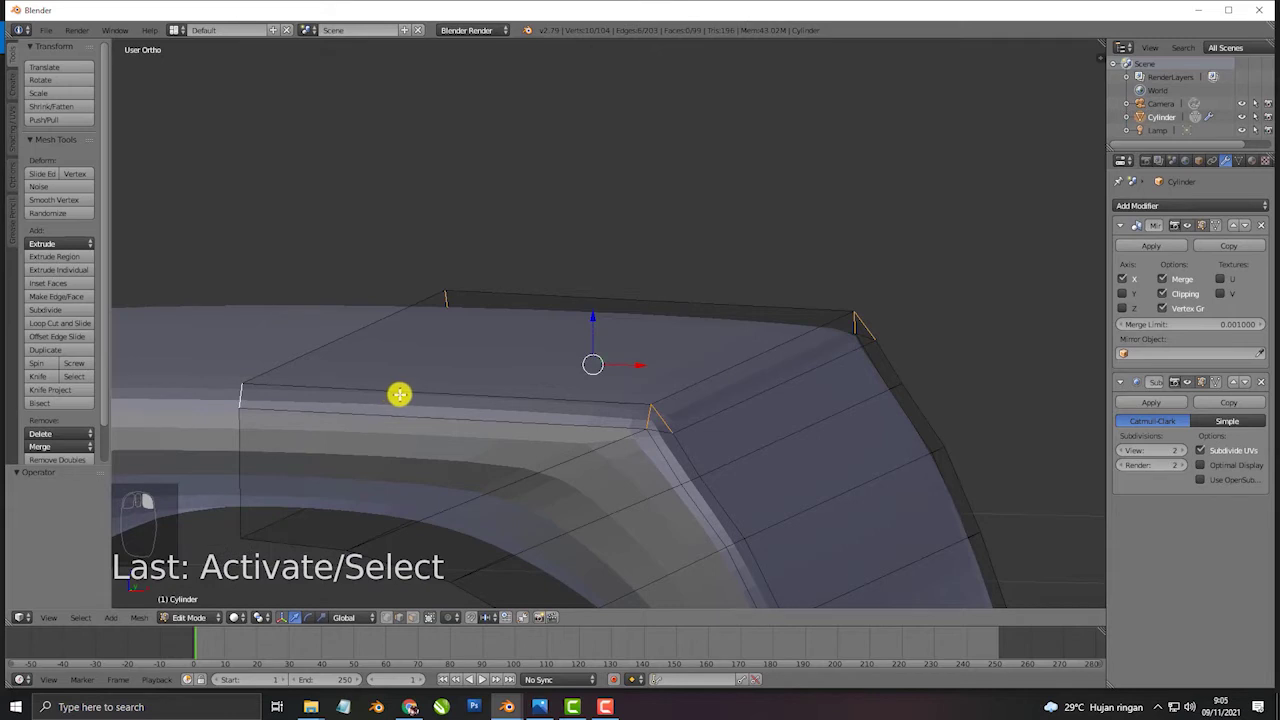
key(w)
click(386, 218)
scroll(698, 430, up, 2)
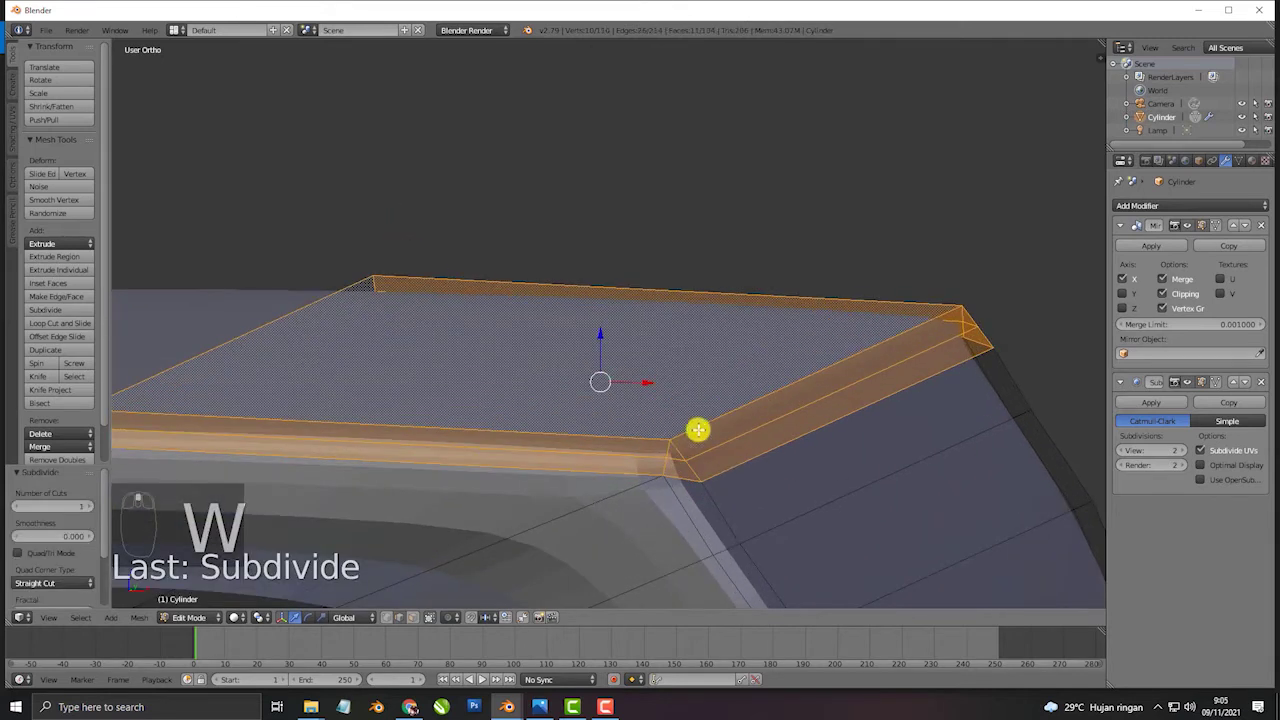
Select the new edge loop around the raised top and slide it up near the top face's outline, with a factor of about 0.88
middle_drag(698, 430, 654, 431)
alt+right_click(594, 426)
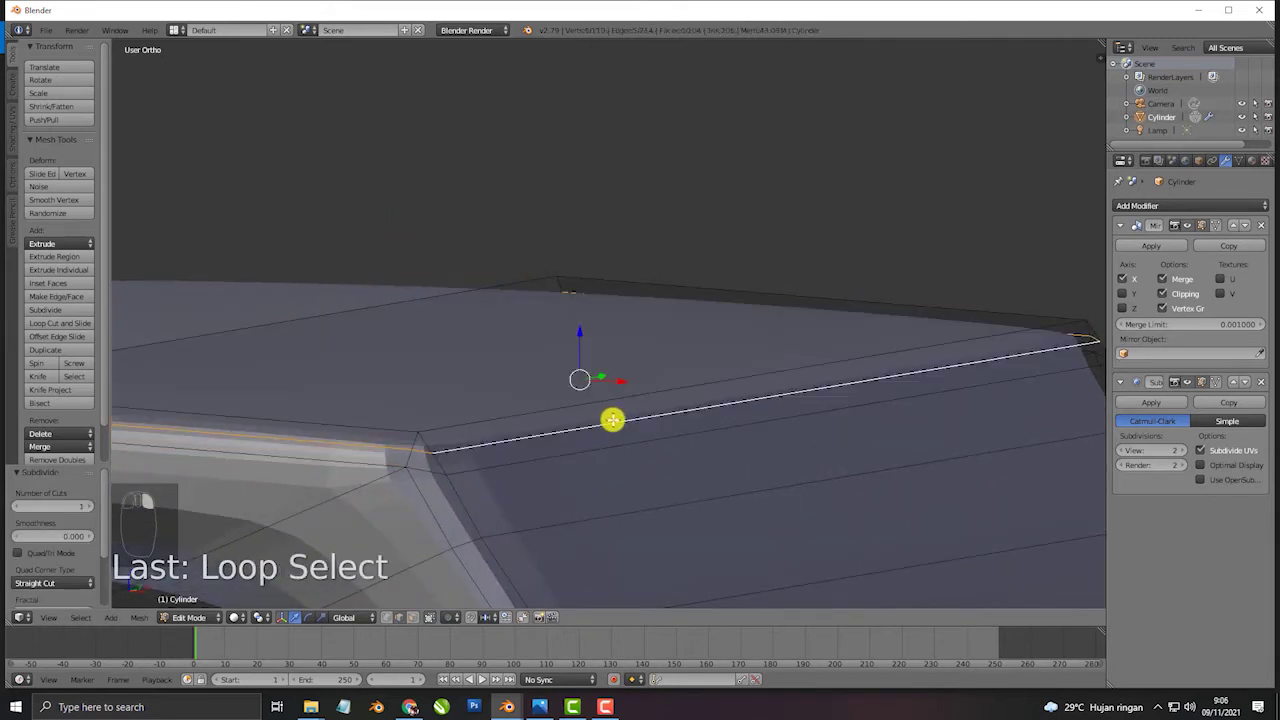
key(g)
key(g)
click(613, 403)
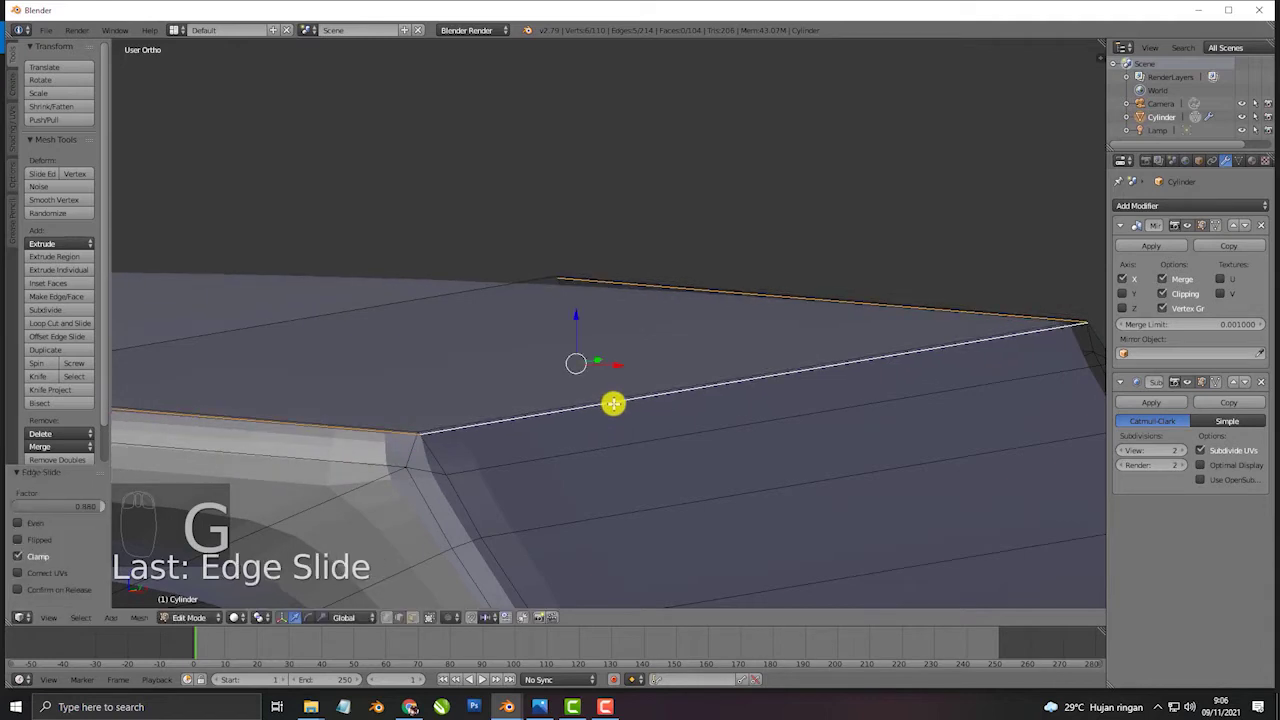
Select the short edges below the slid loop at the corners and on the mirror centreline, and subdivide them with one cut
right_click(412, 450)
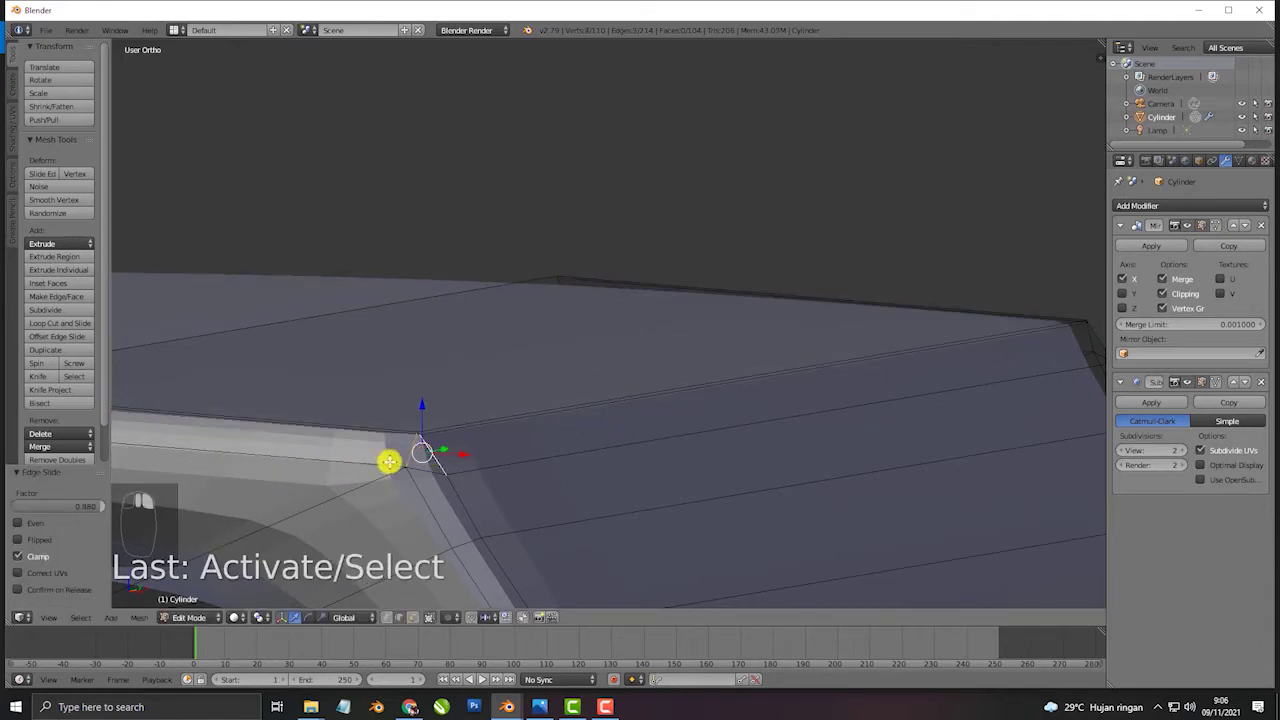
middle_drag(389, 461, 129, 437)
middle_drag(309, 437, 333, 413)
middle_drag(250, 381, 546, 431)
right_click(750, 437)
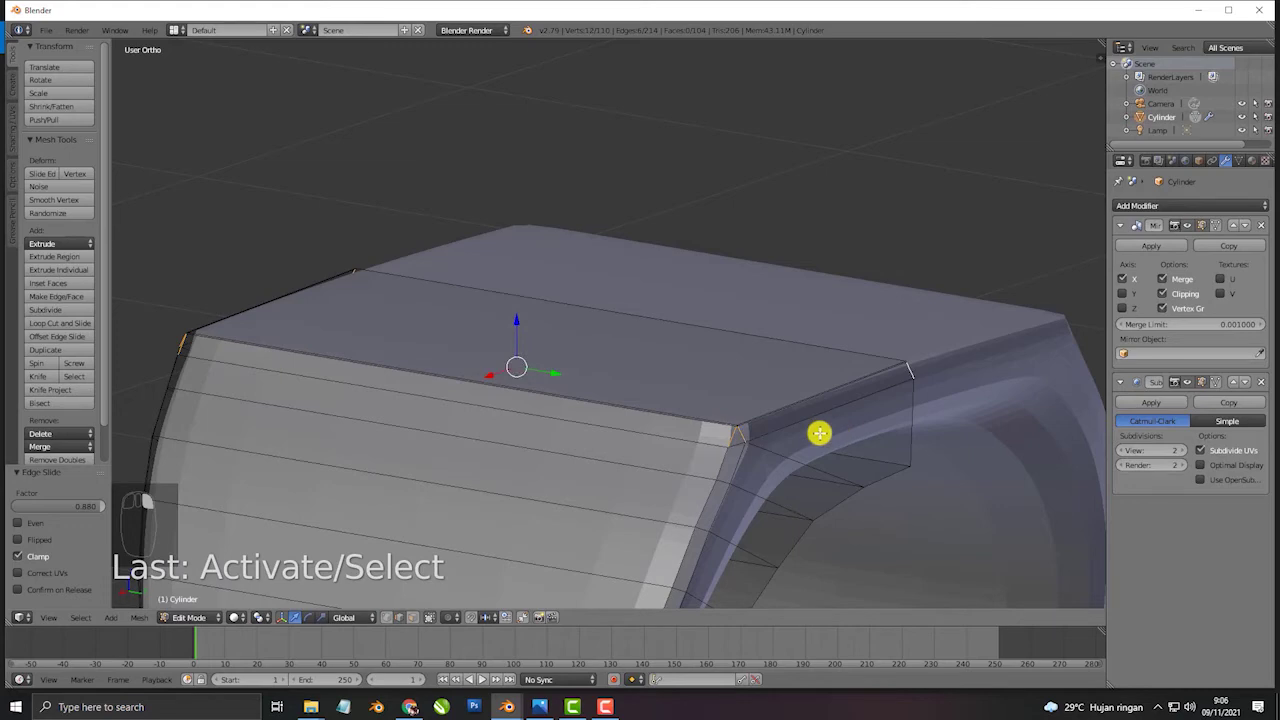
middle_drag(808, 431, 771, 428)
key(w)
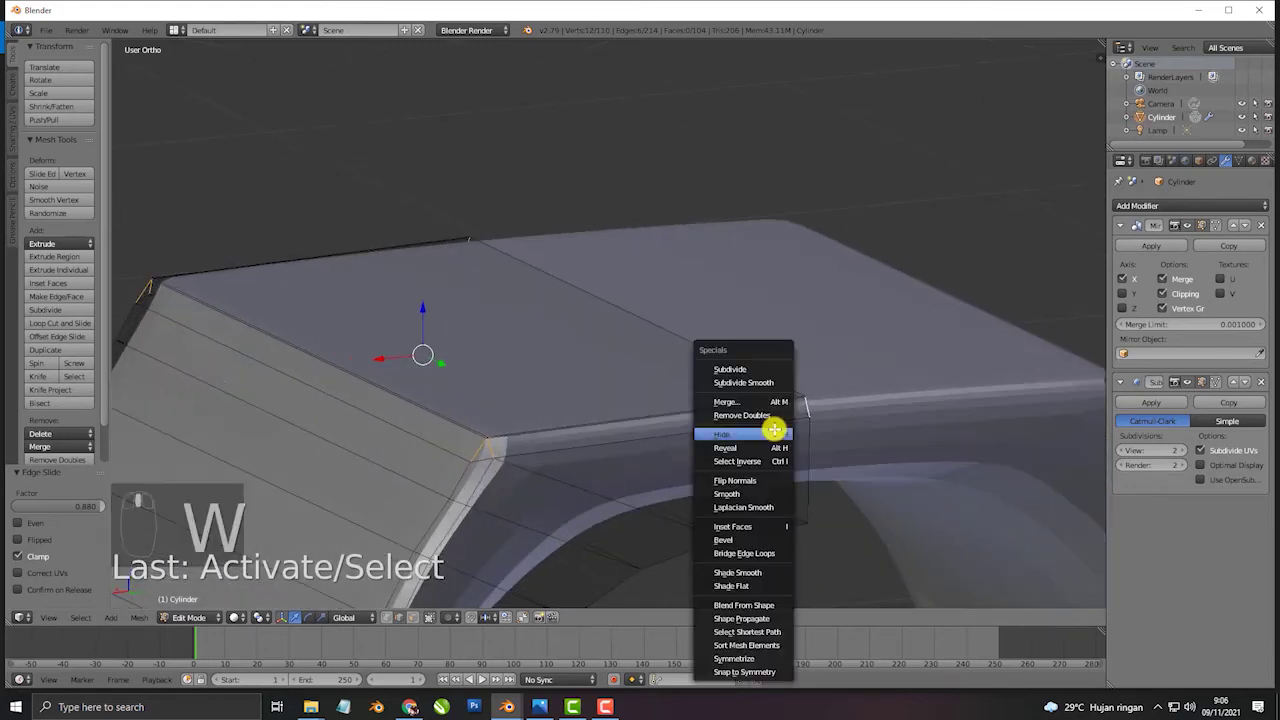
click(755, 369)
middle_drag(755, 369, 598, 440)
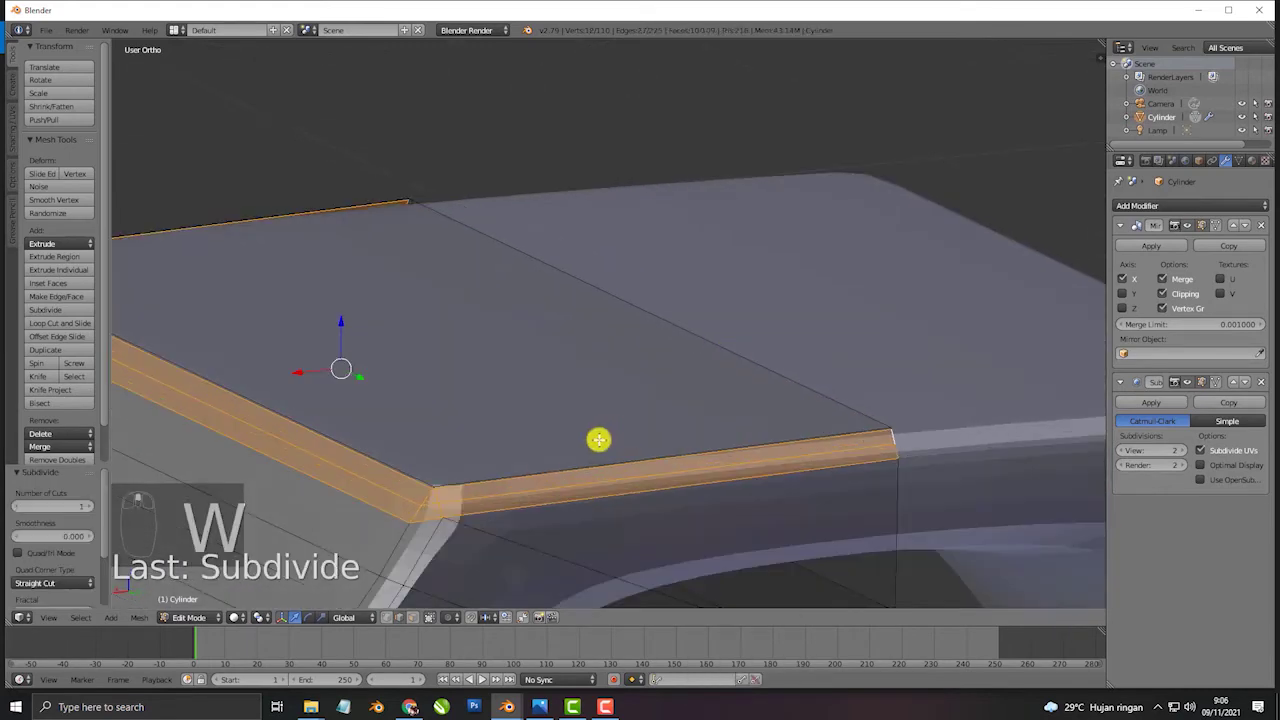
Slide the second new edge loop down close to the lower edge of the raised top's border and check the smoothed ring in Object Mode
alt+right_click(510, 490)
key(g)
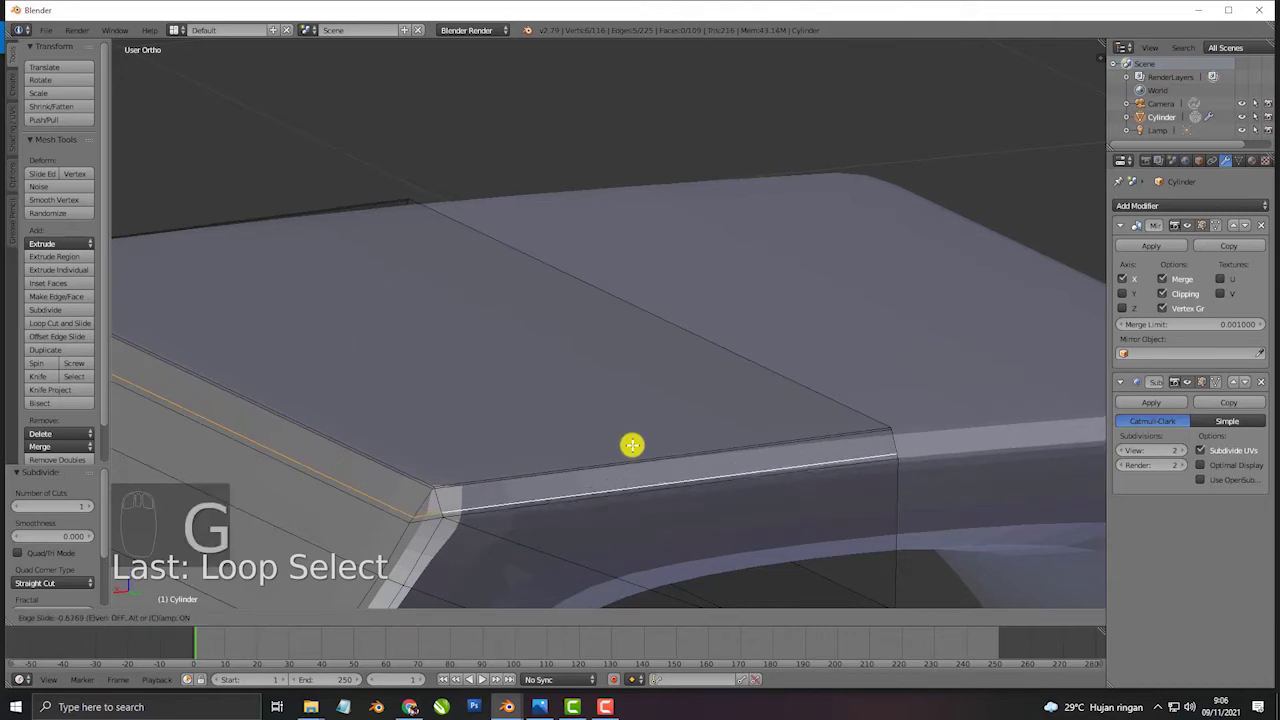
click(632, 445)
scroll(632, 446, down, 1)
key(Tab)
scroll(600, 470, down, 3)
middle_drag(565, 490, 710, 396)
In face select mode, select the ring's raised top face together with the thin border faces around its outline
key(Tab)
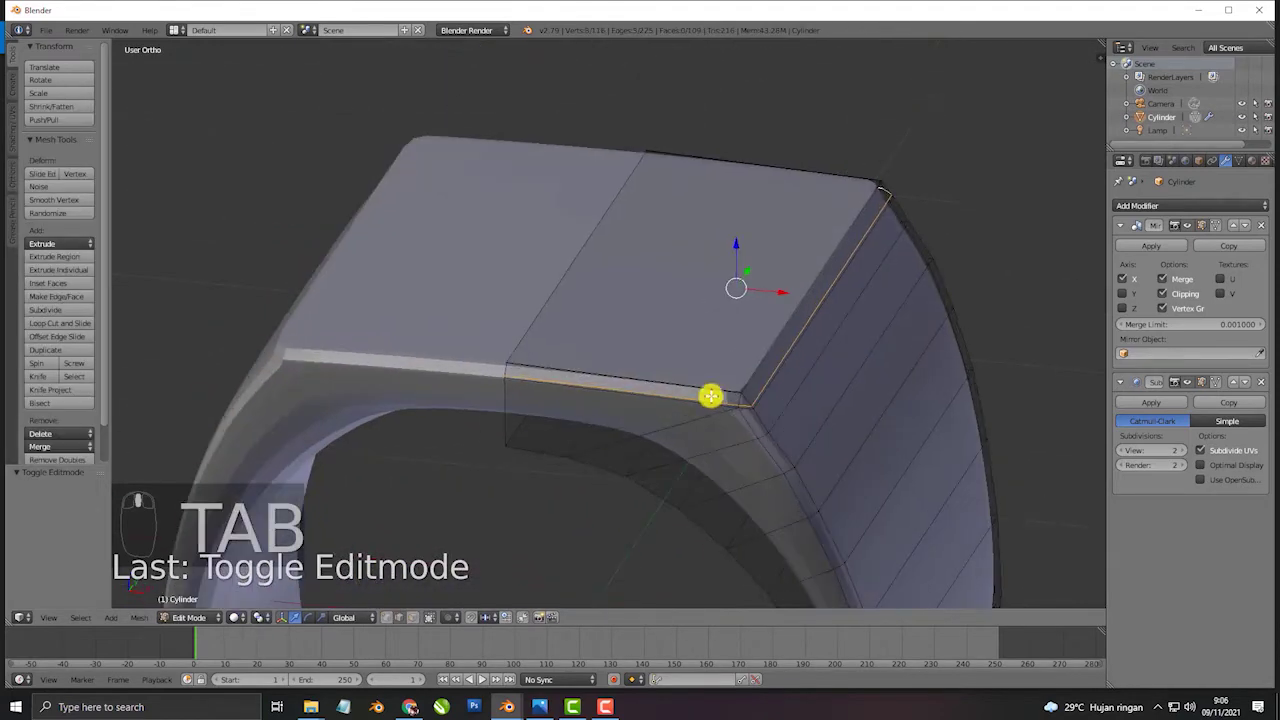
scroll(650, 450, up, 2)
click(388, 617)
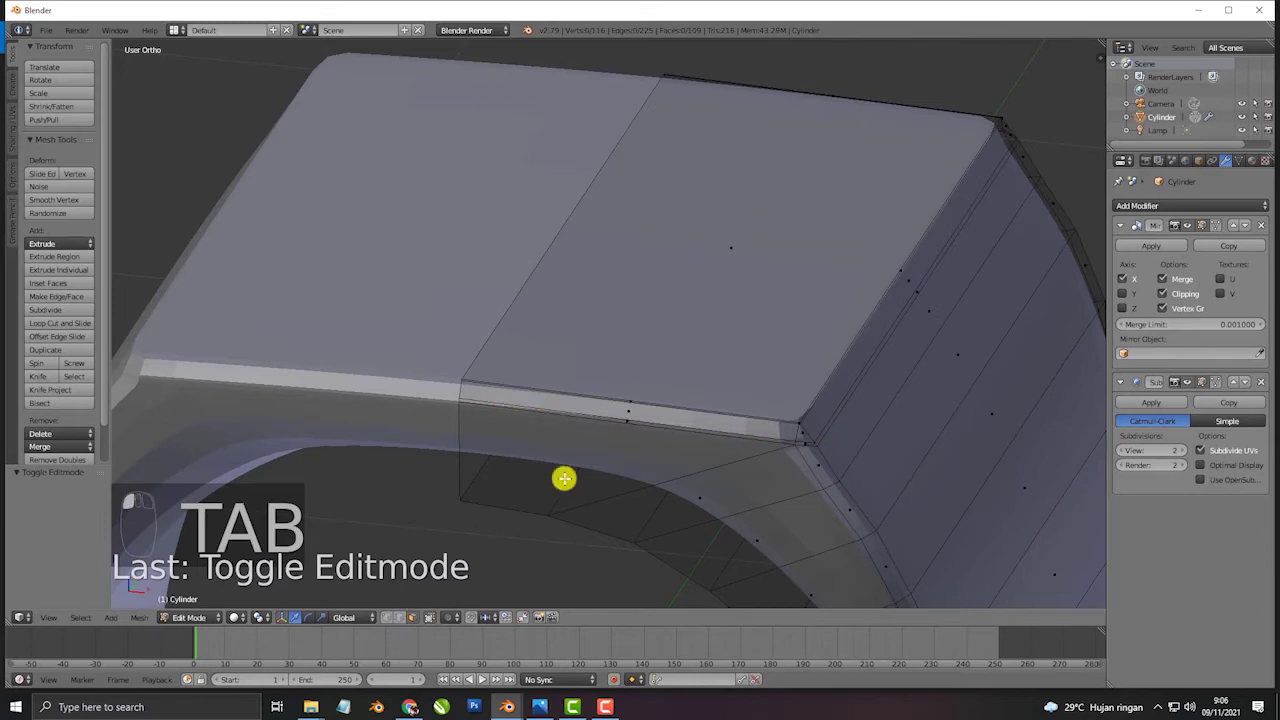
right_click(700, 374)
middle_drag(700, 374, 595, 347)
scroll(790, 347, up, 3)
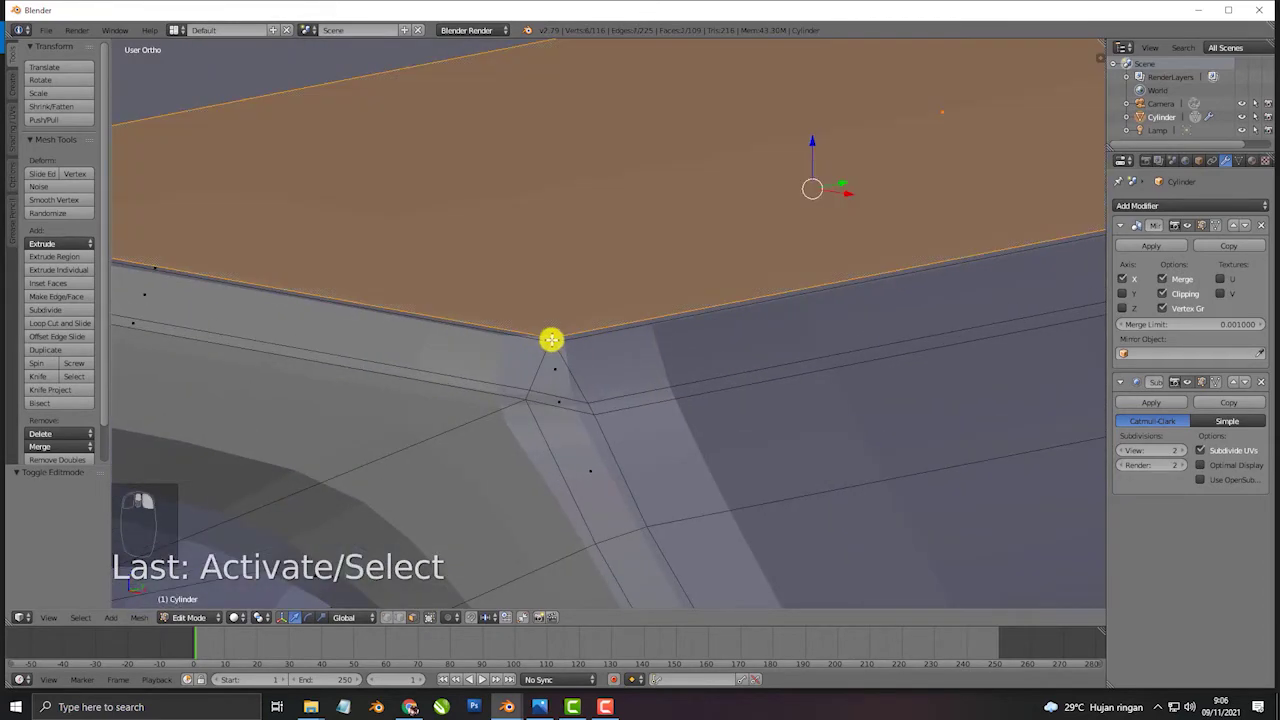
shift+right_click(572, 336)
shift+right_click(542, 336)
middle_drag(560, 334, 549, 419)
shift+right_click(513, 421)
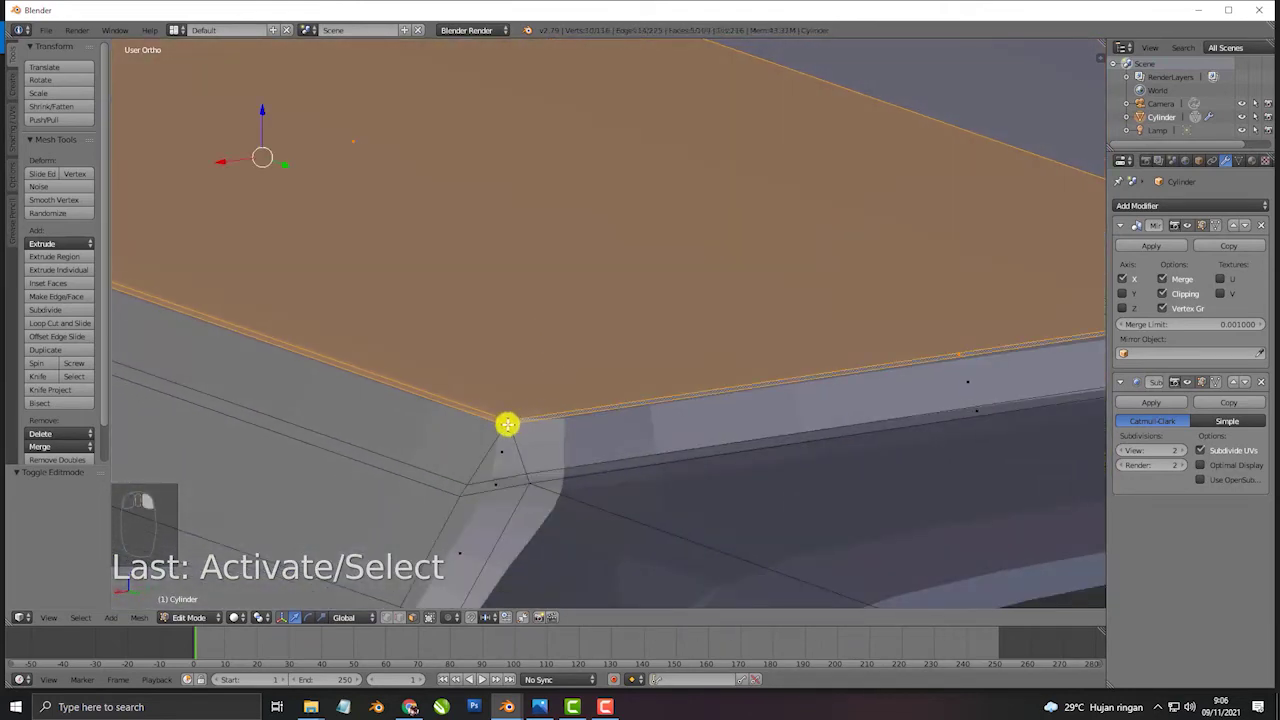
Scale the selected top and border faces down slightly in two passes and check the smoothed ring in Object Mode
key(s)
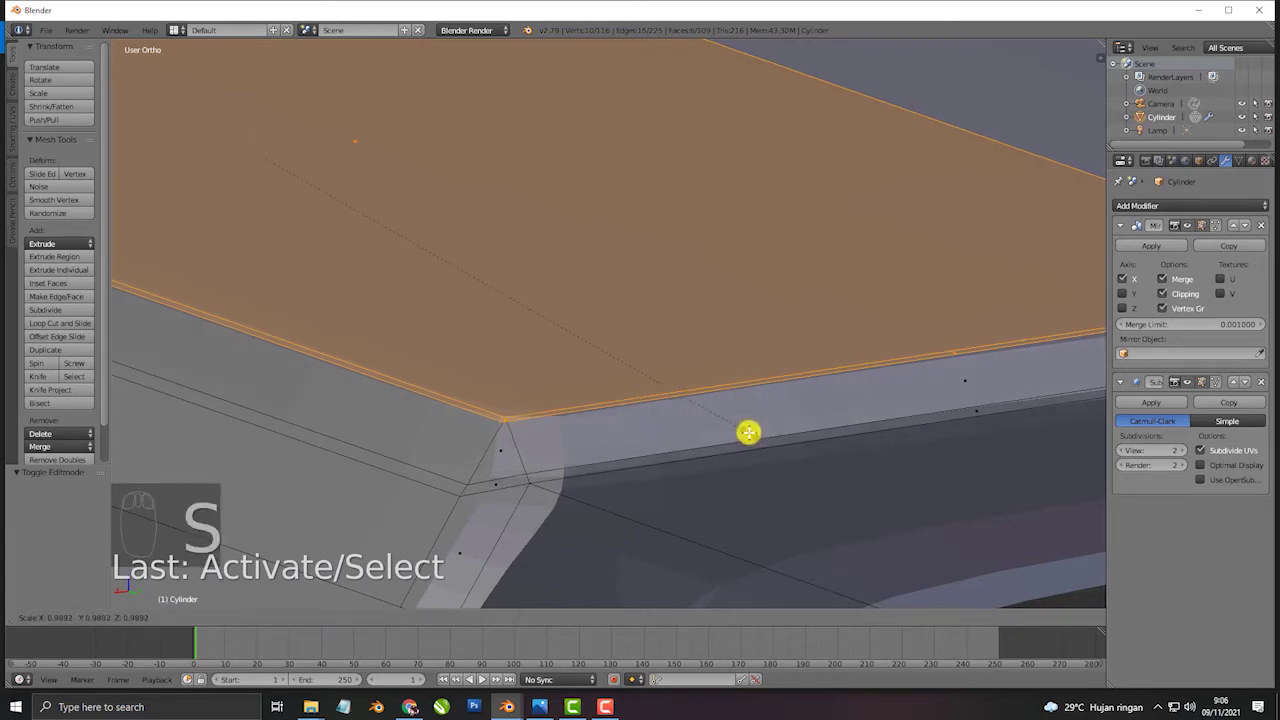
click(729, 423)
middle_drag(729, 423, 689, 443)
key(s)
click(721, 410)
key(Tab)
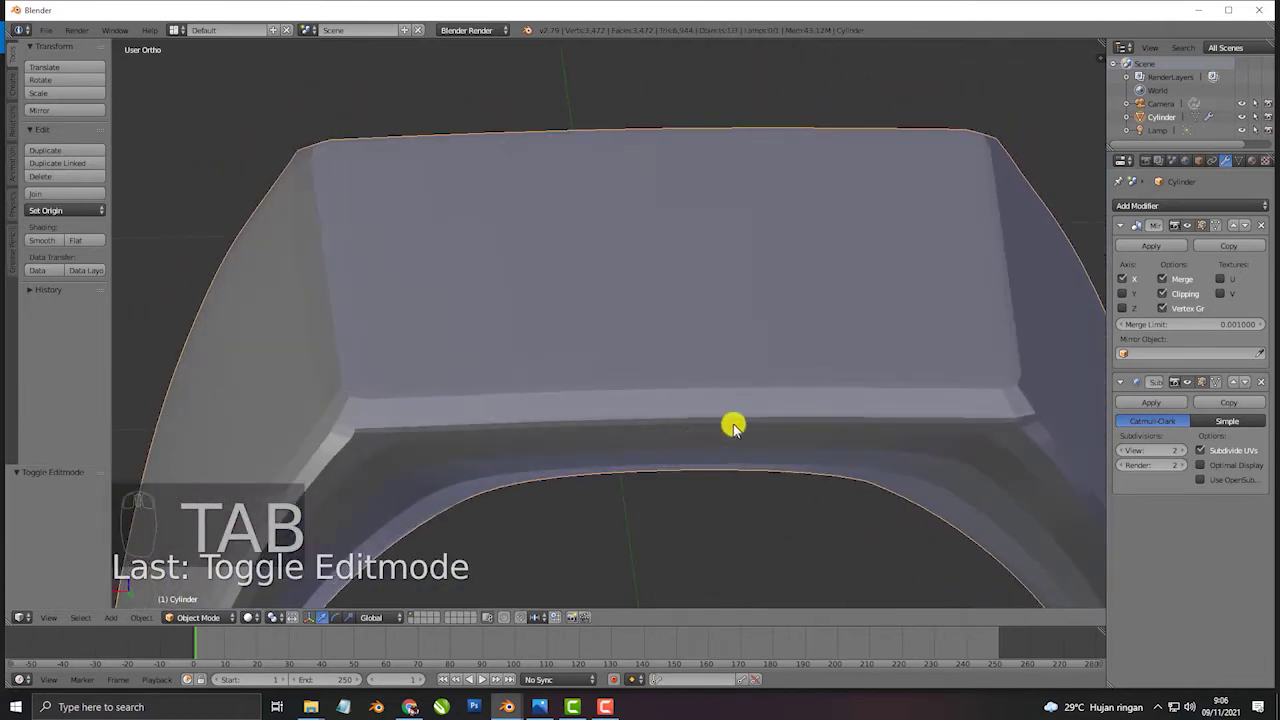
Apply smooth shading to the ring and compare its mesh in Edit Mode with the smoothed shape in Object Mode
scroll(731, 428, down, 3)
click(42, 240)
middle_drag(400, 337, 497, 400)
scroll(563, 401, down, 2)
key(Tab)
middle_drag(614, 386, 654, 366)
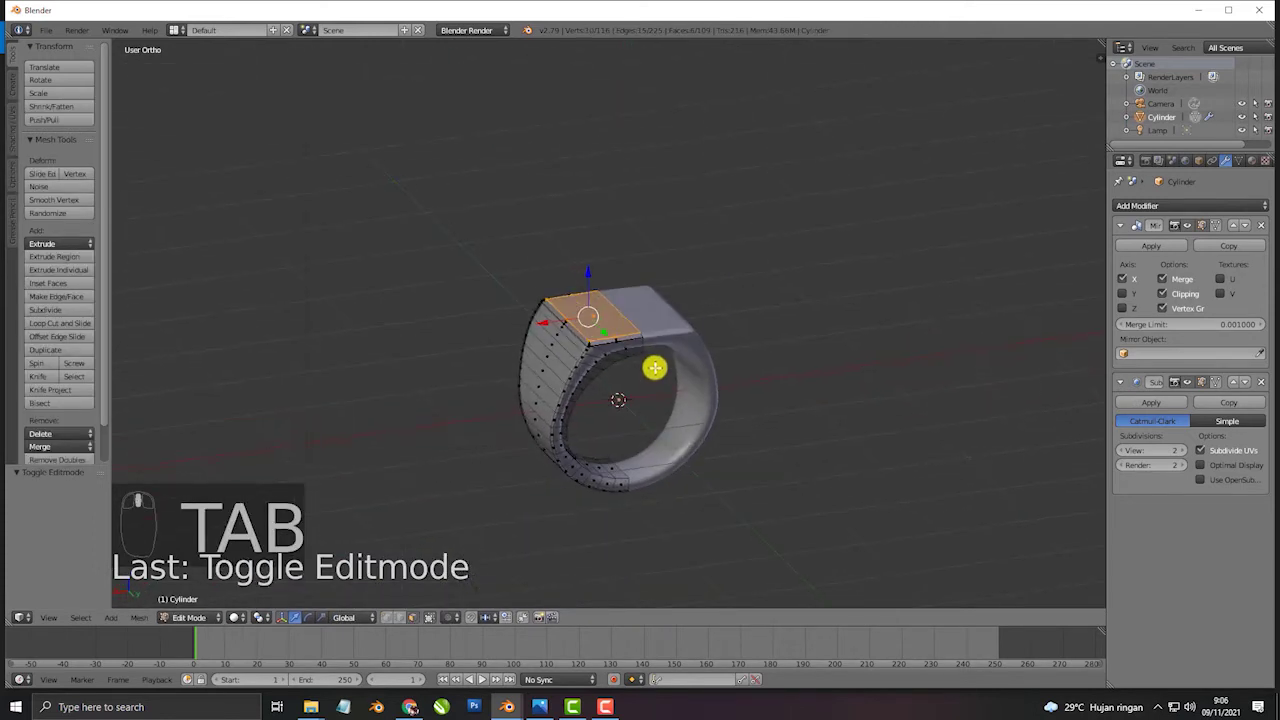
key(Tab)
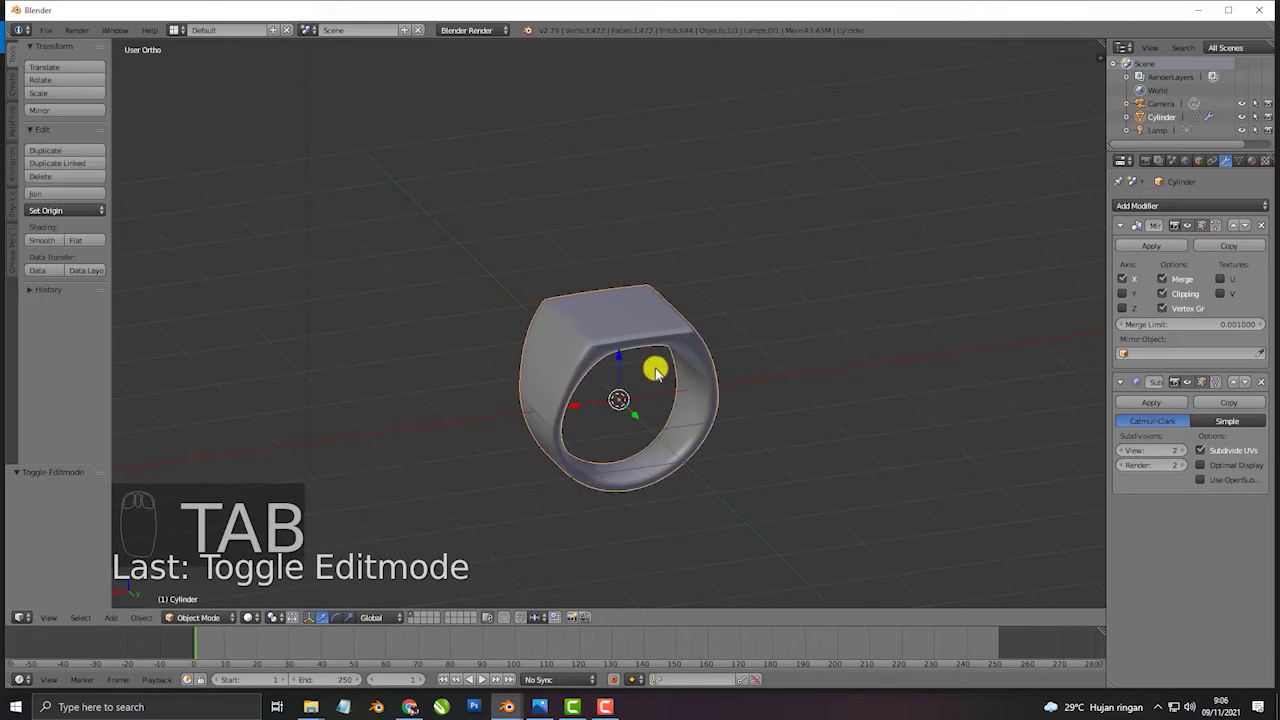
In front view, add a plane, move it down 1 unit along Z to the ring's base and enlarge it into a wide floor
key(KP_1)
key(shift+a)
mouse_move(654, 368)
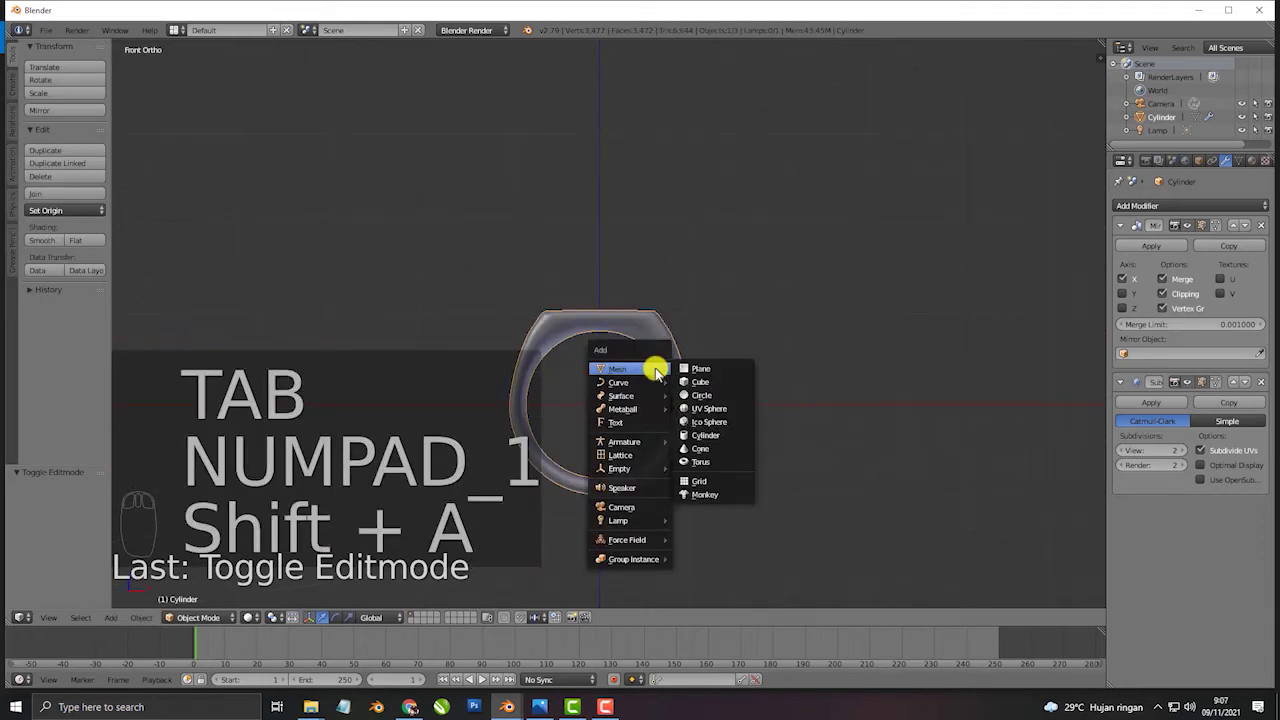
click(734, 368)
drag(600, 363, 627, 472)
scroll(627, 472, down, 5)
key(s)
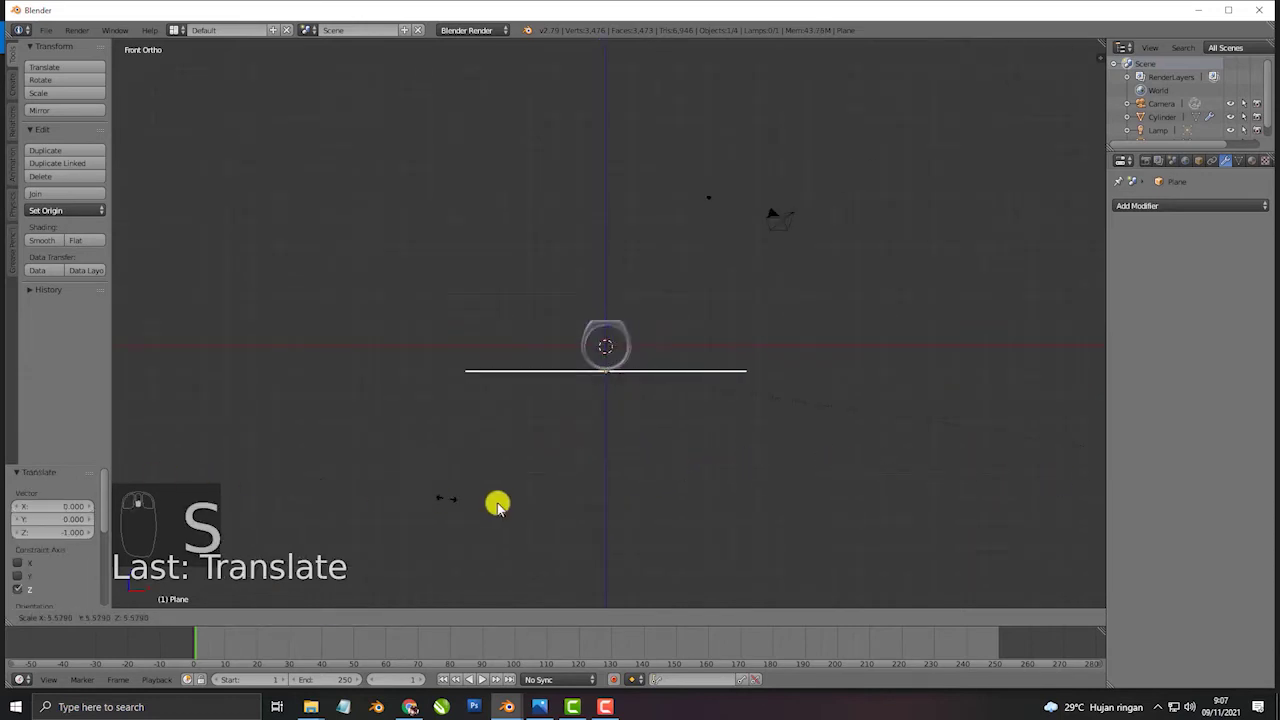
click(716, 540)
Add a second plane at the origin and move it up along Z well above the ring
scroll(669, 394, up, 4)
key(shift+a)
mouse_move(660, 397)
click(700, 398)
scroll(689, 403, down, 5)
key(g)
key(z)
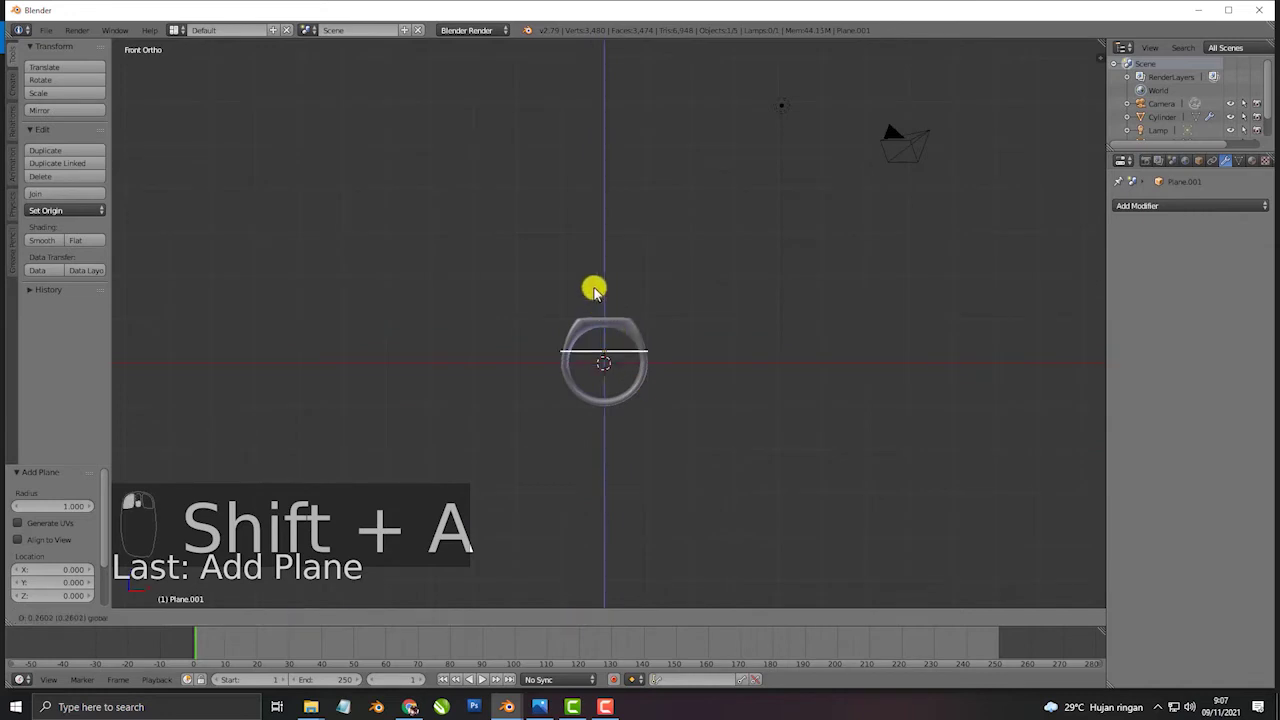
click(586, 163)
Scale the plane above the ring by 3.203 and briefly preview the scene in rendered shading
key(a)
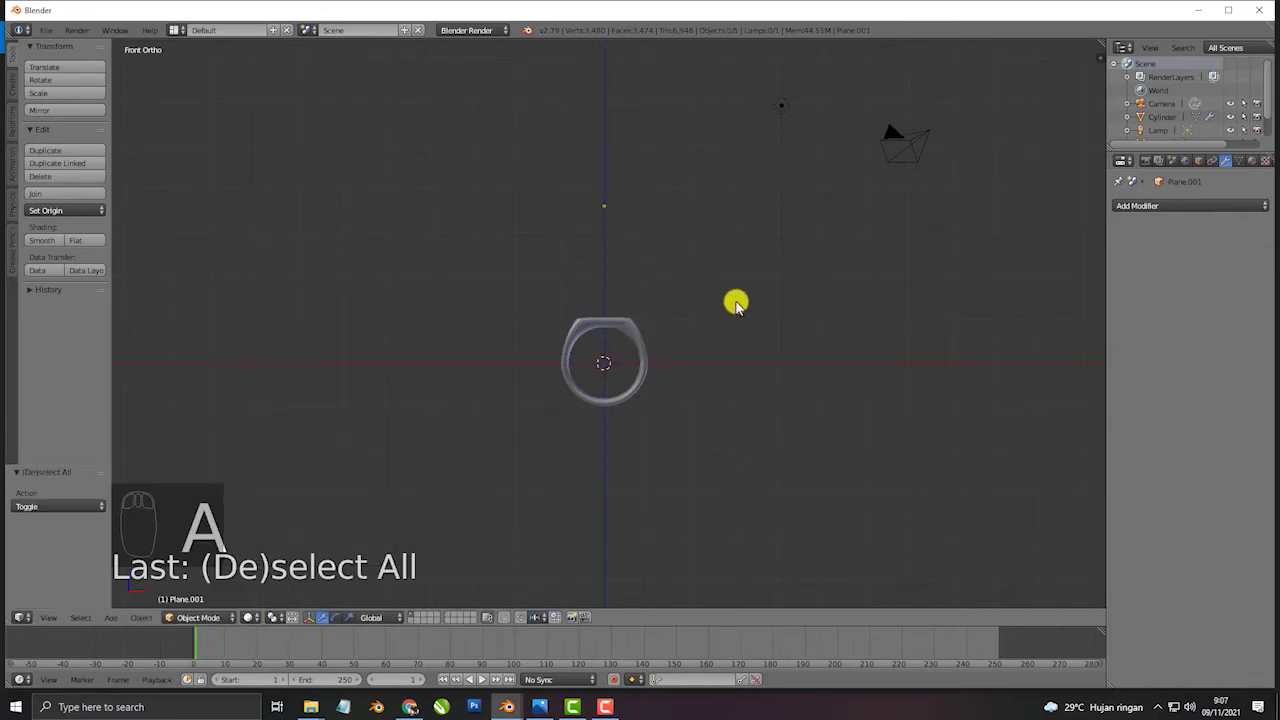
key(z)
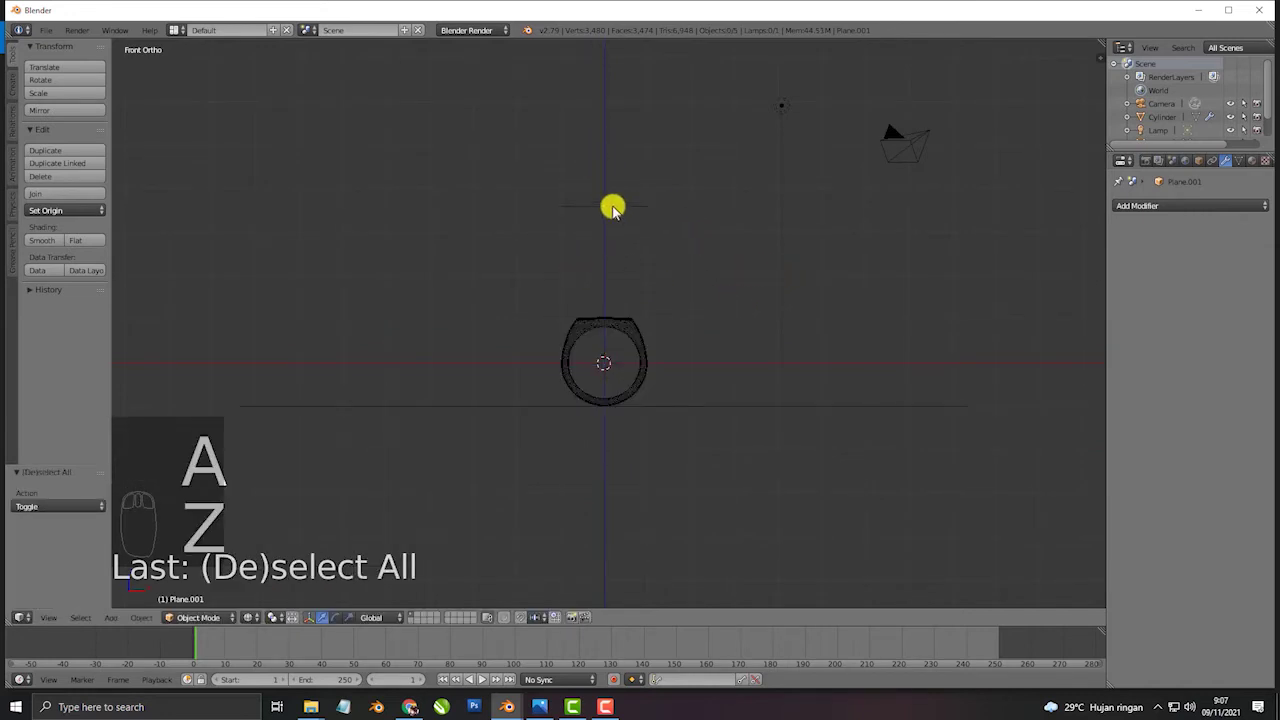
right_click(612, 208)
key(s)
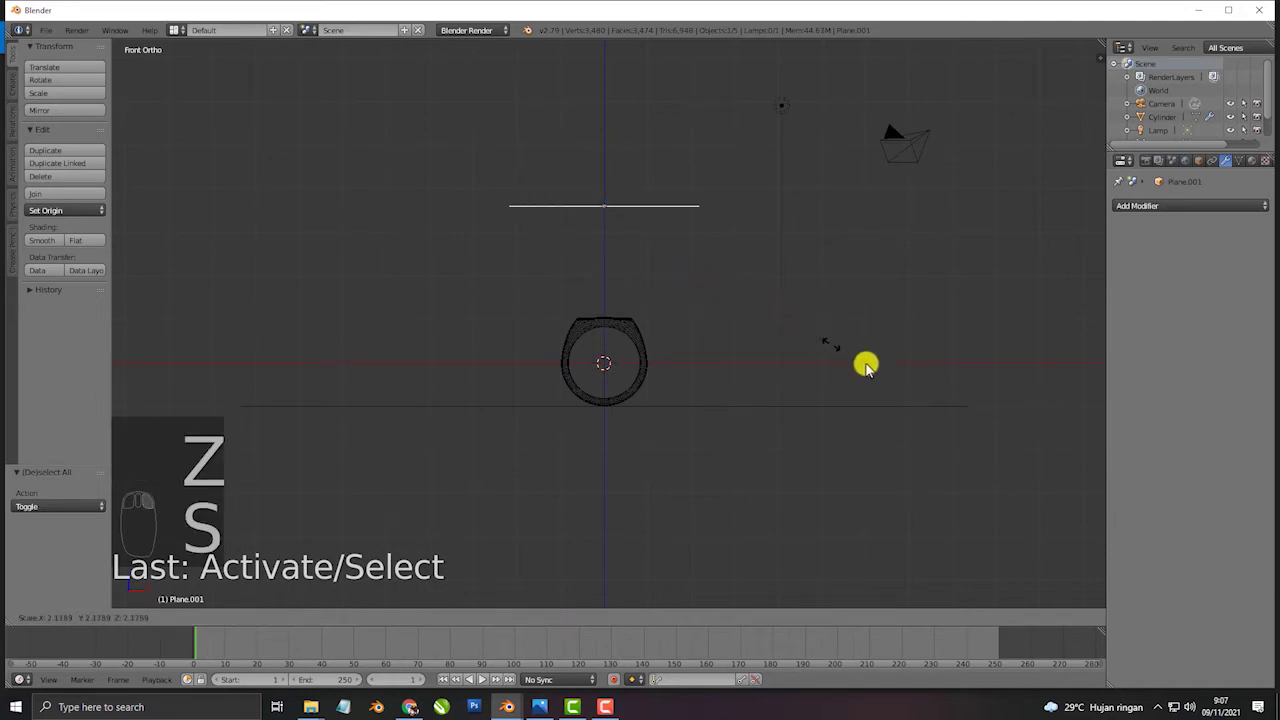
click(920, 410)
key(shift+z)
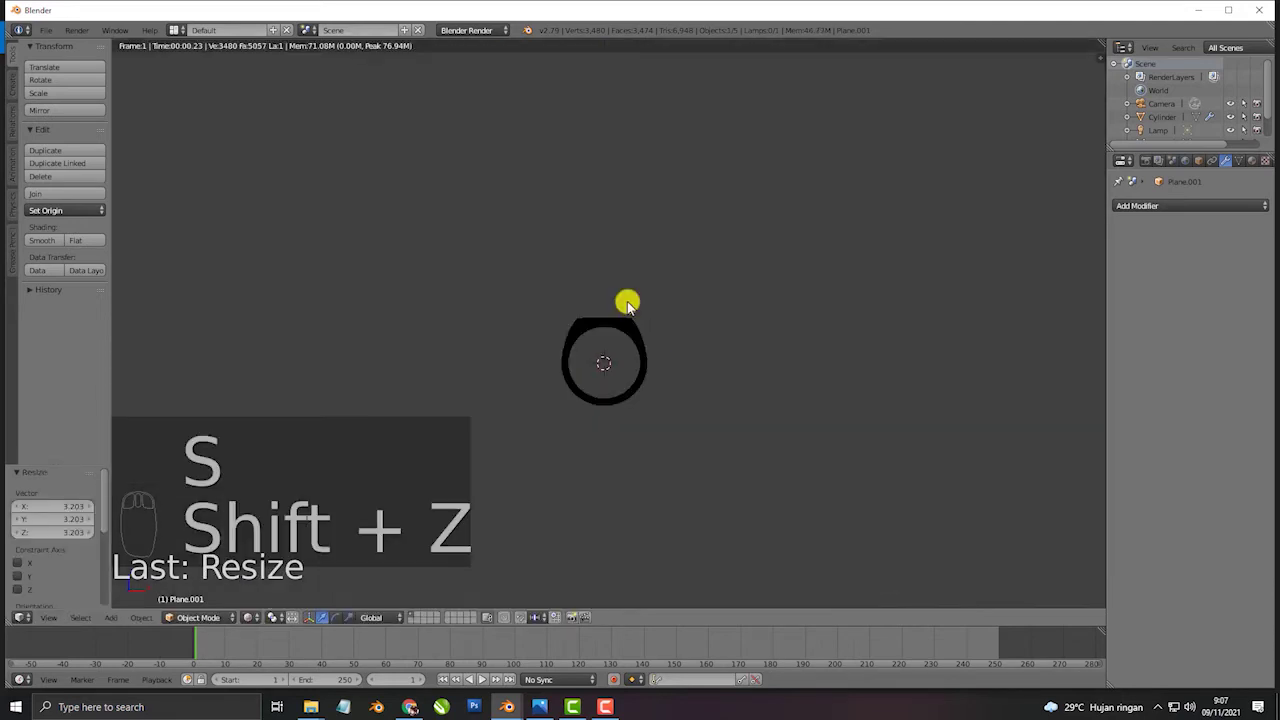
key(shift+z)
Add one centred loop cut across the upper plane and bevel it into a narrow strip with an amount of 0.070
key(Tab)
middle_drag(640, 307, 631, 349)
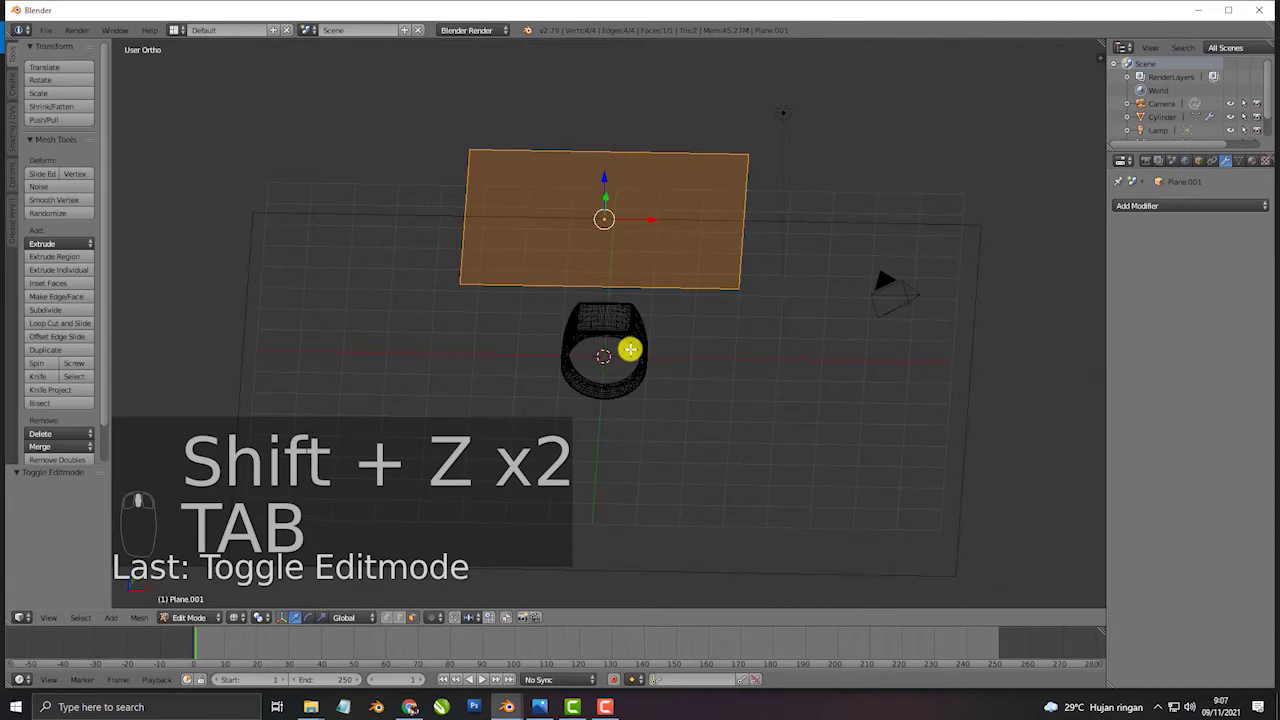
key(z)
key(ctrl+r)
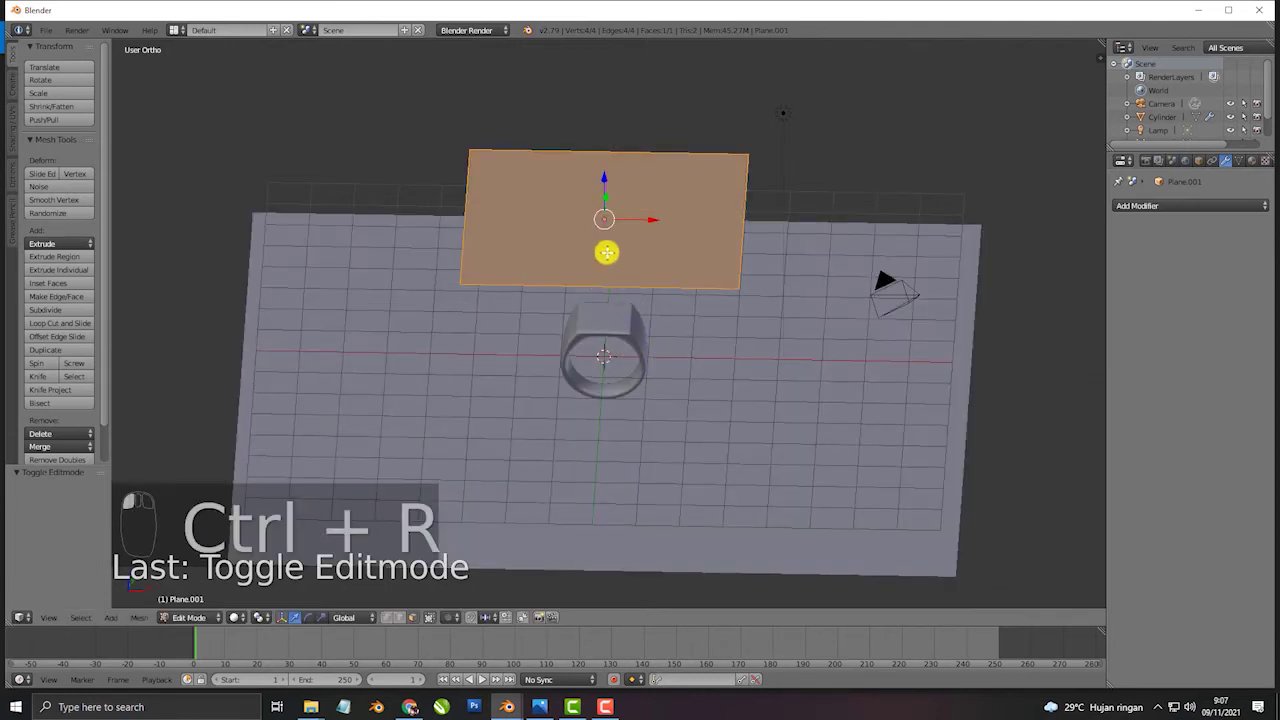
click(595, 286)
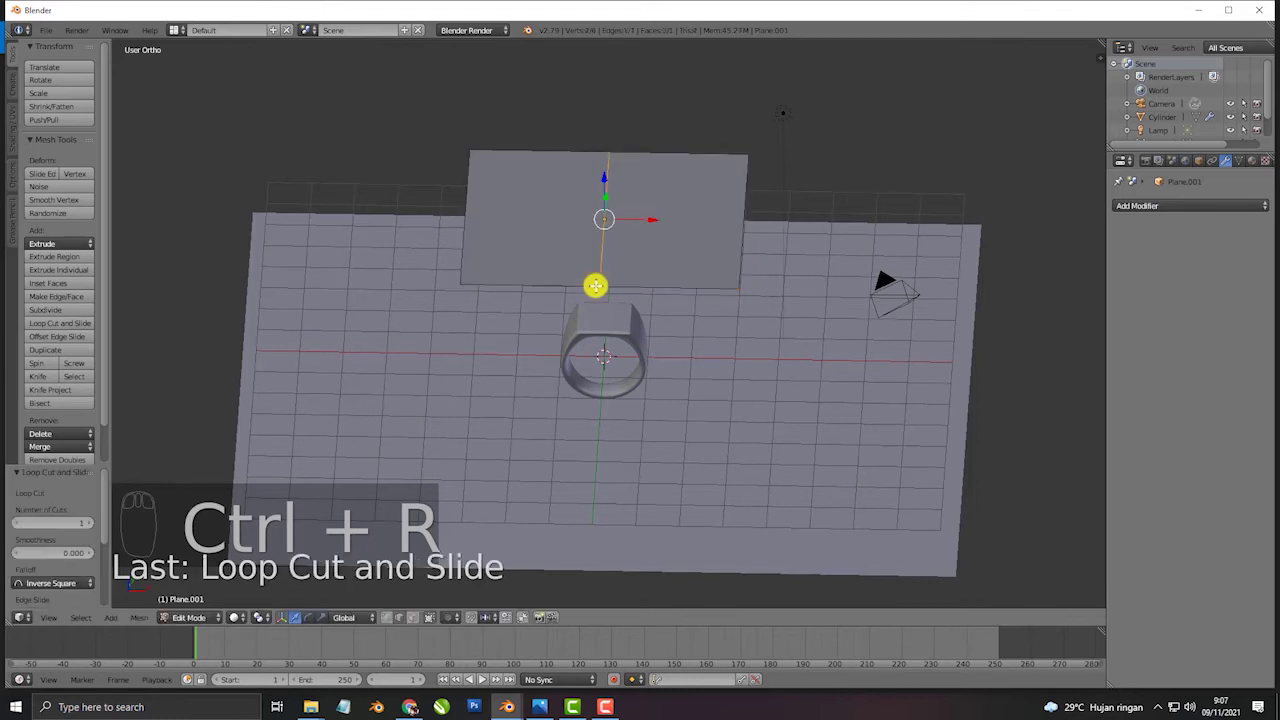
key(ctrl+b)
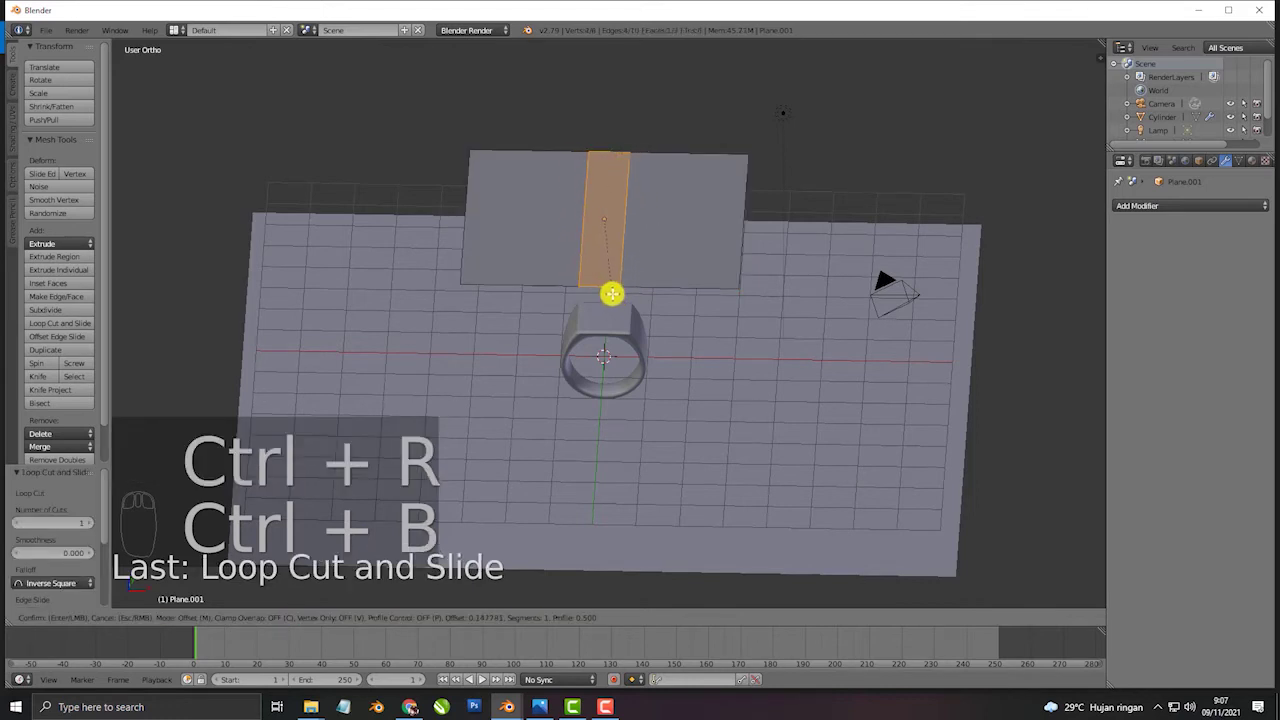
click(609, 290)
Delete the narrow middle face so the upper plane becomes two separate panels, and return to Object Mode
key(x)
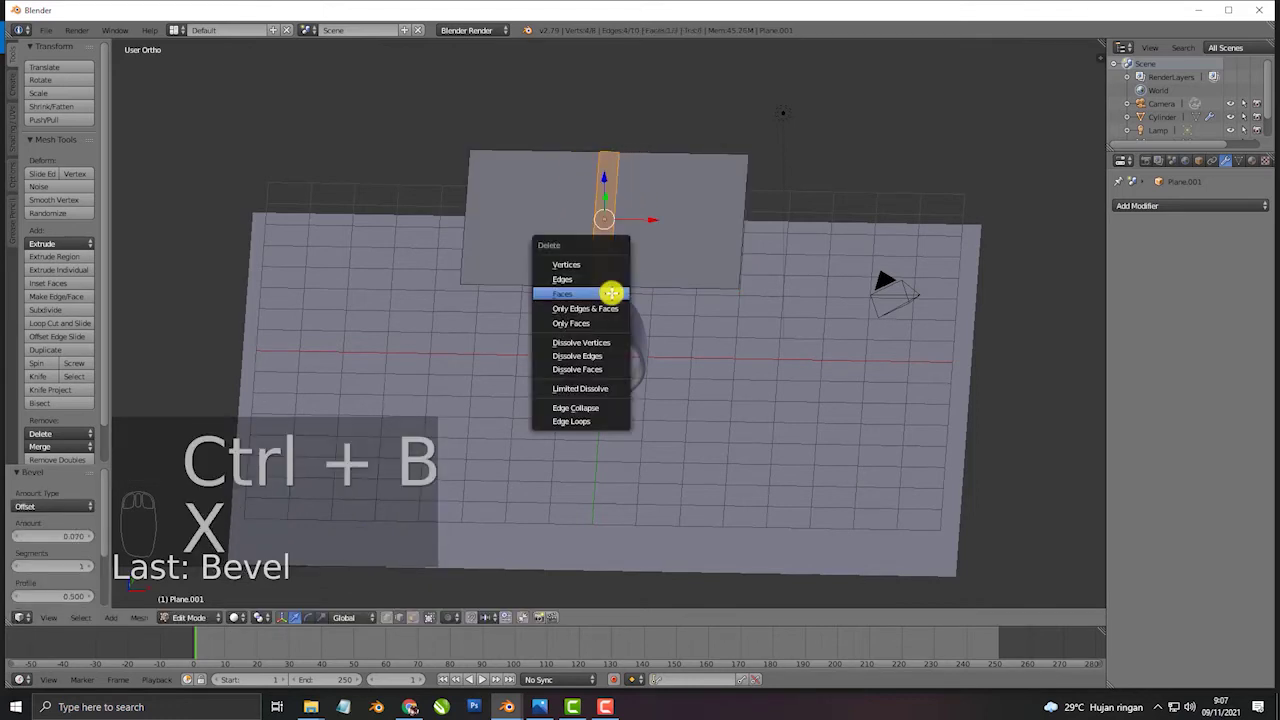
click(609, 292)
key(Tab)
key(Tab)
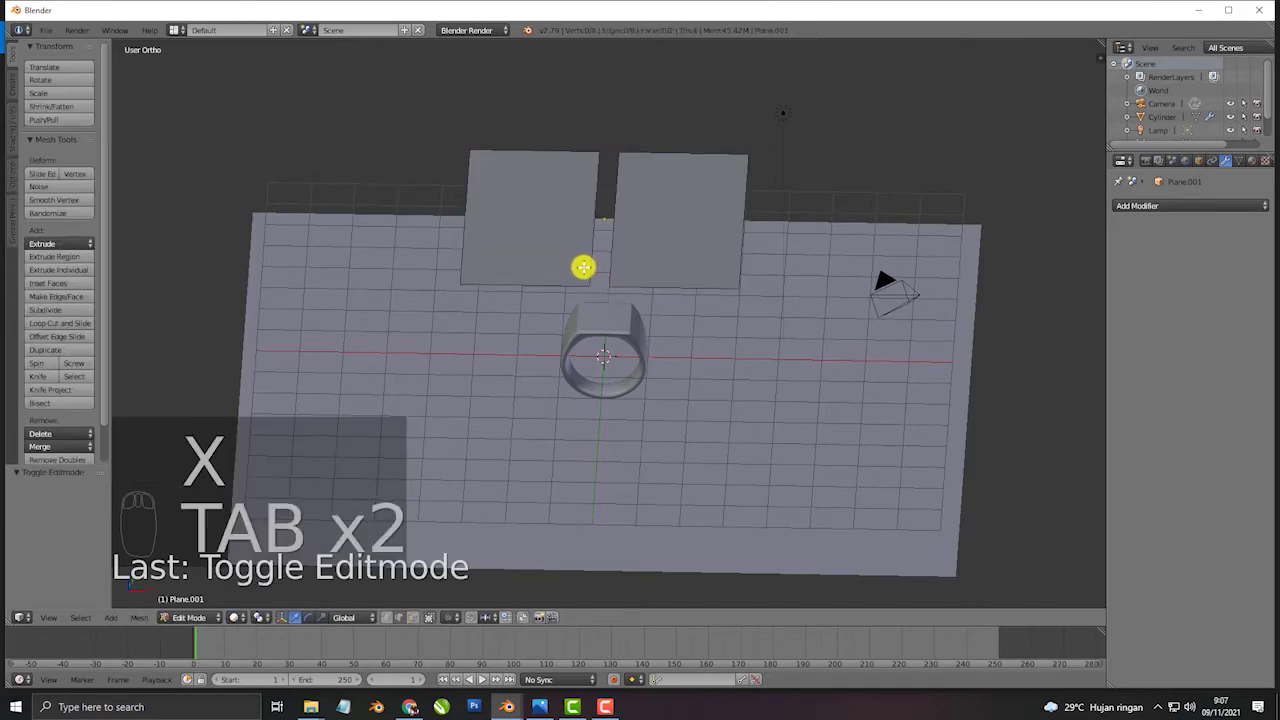
middle_drag(592, 288, 640, 289)
key(Tab)
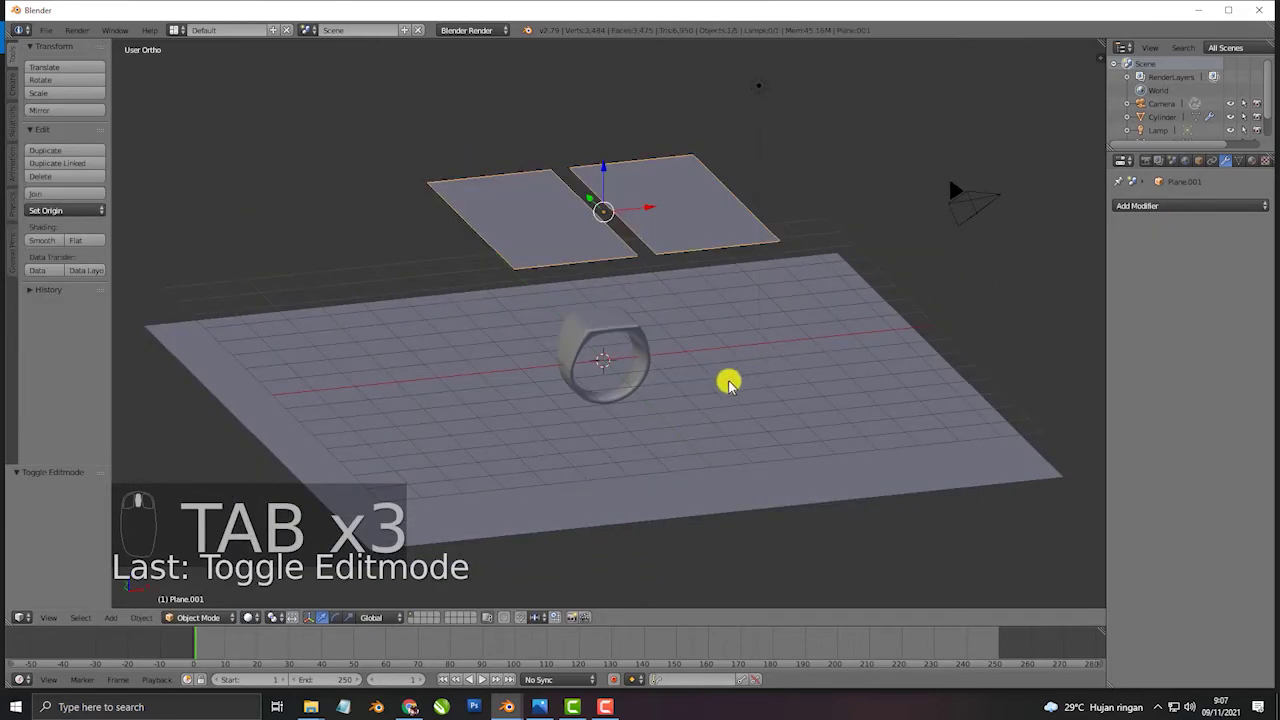
Switch the render engine to Cycles Render and compare the viewport's rendered preview before and after
middle_drag(737, 377, 705, 372)
scroll(705, 372, up, 2)
key(shift+z)
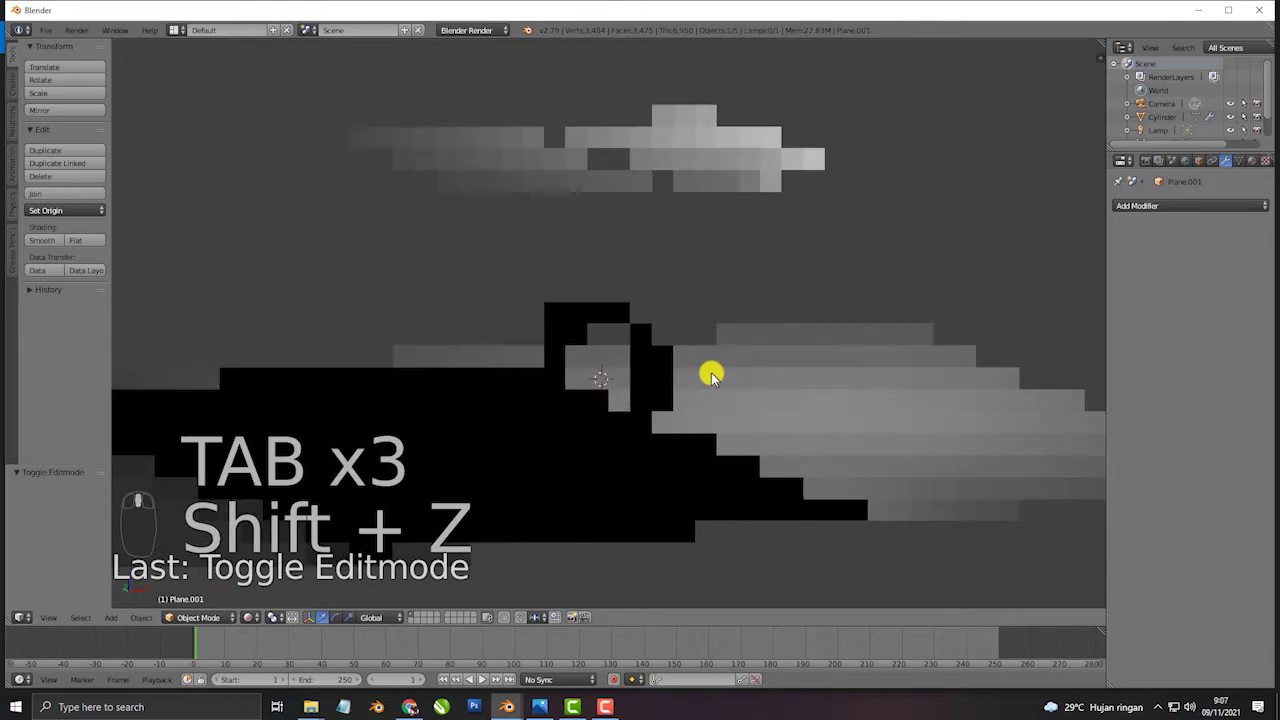
key(shift+z)
click(477, 30)
click(476, 77)
key(shift+z)
mouse_move(703, 309)
middle_down()
mouse_move(611, 329)
mouse_move(687, 333)
middle_up()
key(shift+z)
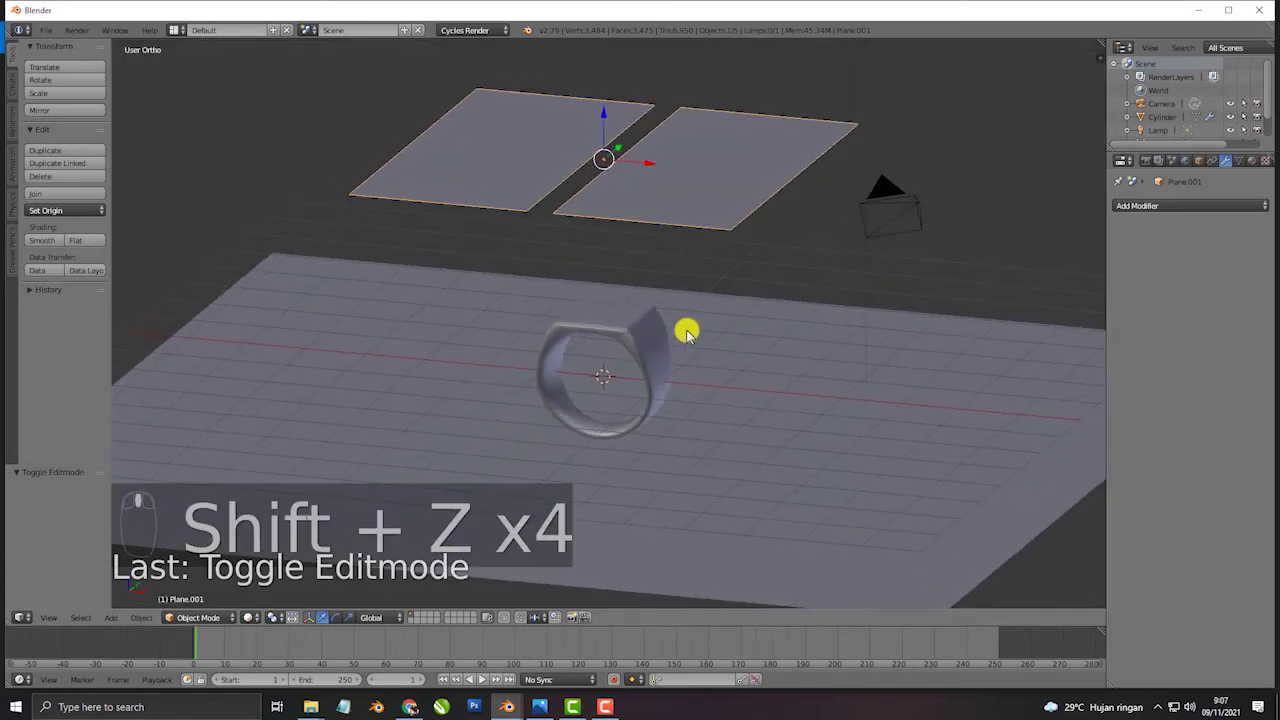
Give the two upper panels a new Emission material with strength 5 and preview the lit ring up close in rendered shading
click(1147, 207)
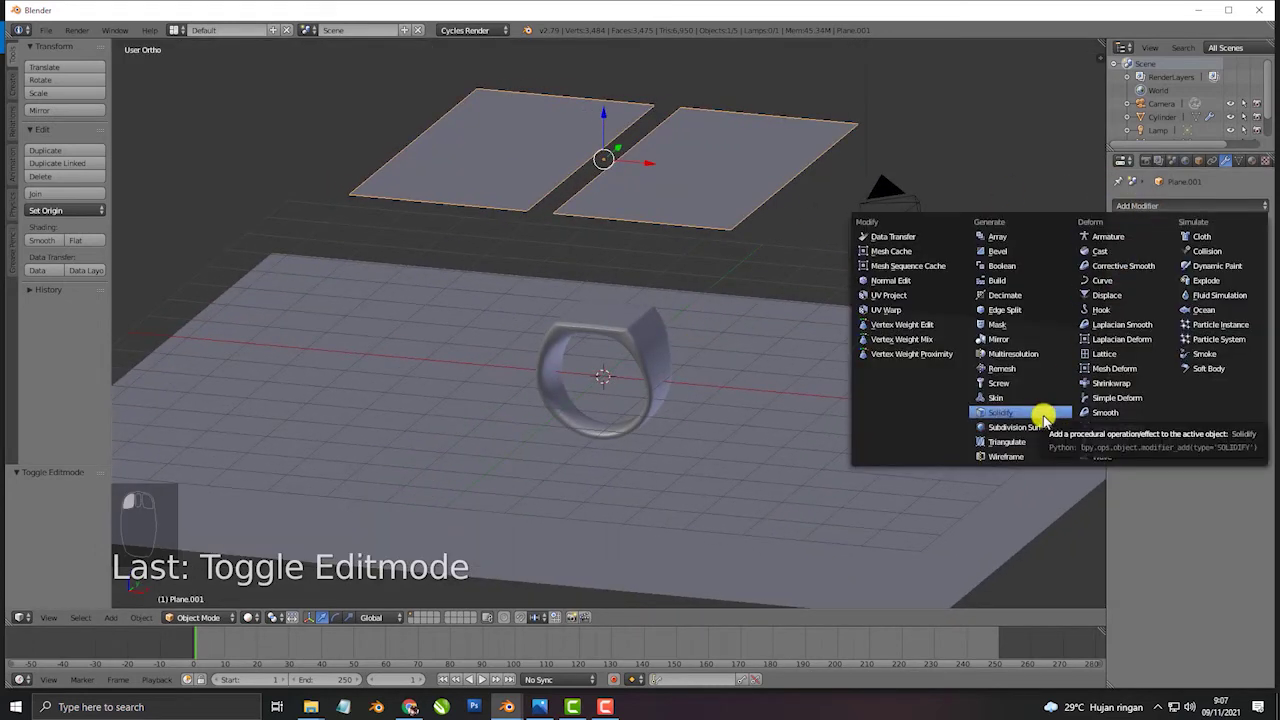
click(1251, 161)
click(1177, 246)
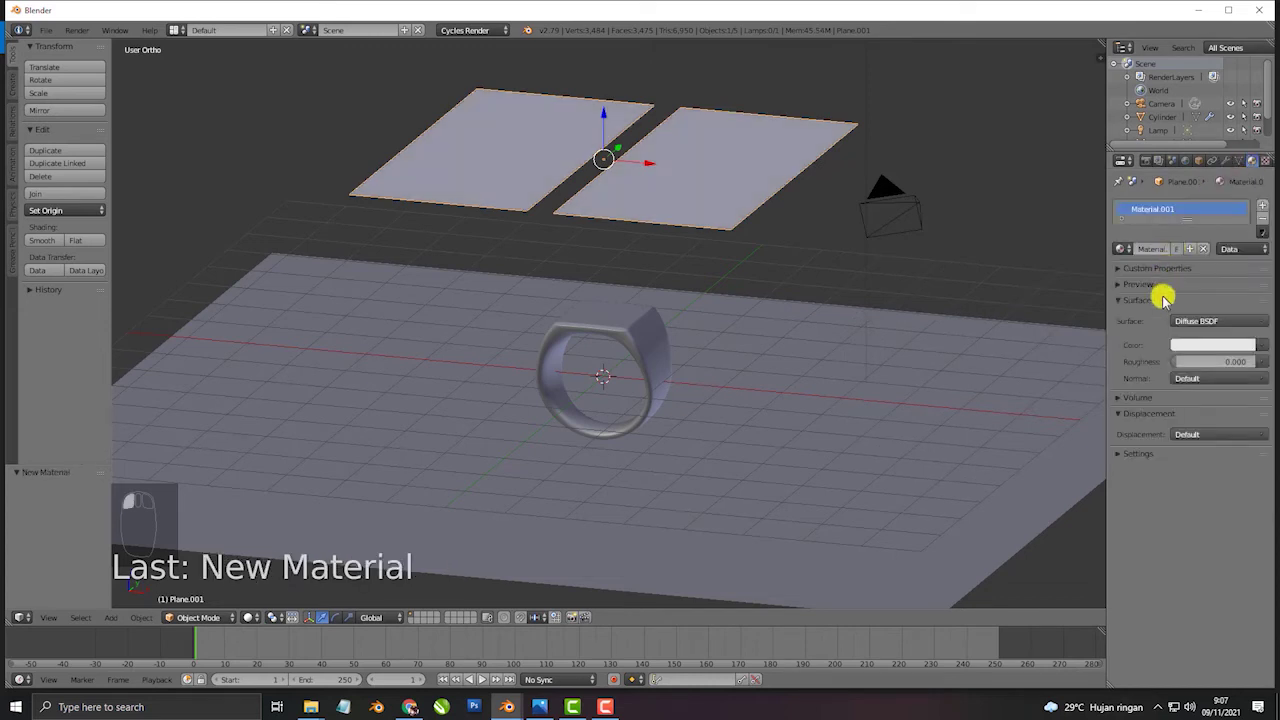
click(1212, 321)
click(1140, 423)
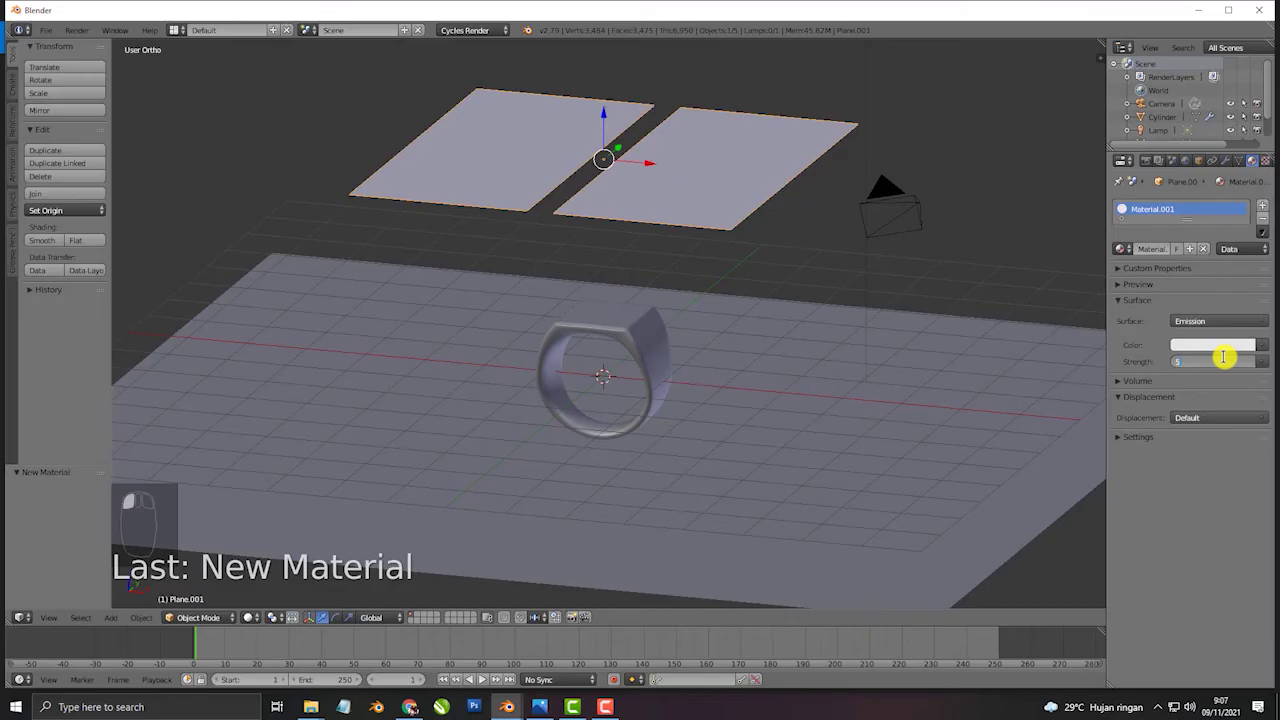
key(shift+z)
mouse_move(706, 371)
middle_down()
mouse_move(723, 354)
mouse_move(691, 329)
mouse_move(690, 277)
mouse_move(721, 367)
middle_up()
scroll(657, 366, up, 4)
scroll(690, 278, up, 2)
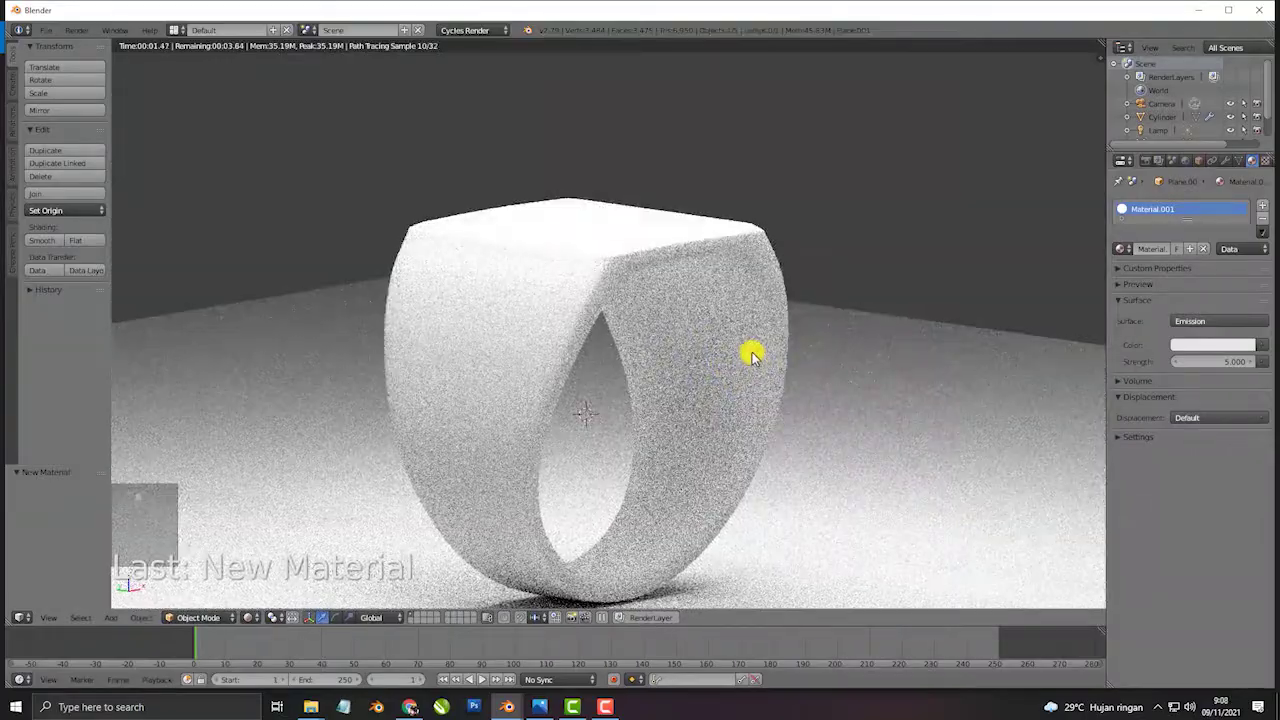
Enable nodes for the World surface and brighten its background colour to a very light grey
click(1185, 161)
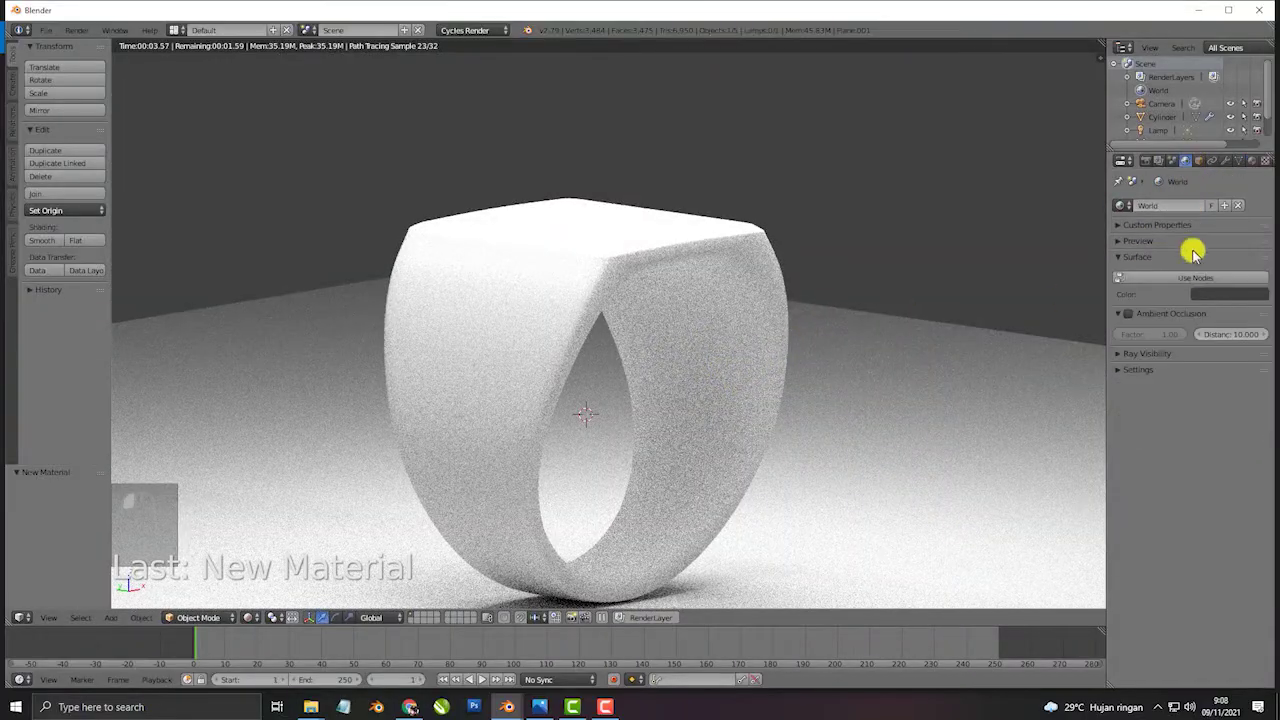
click(1213, 278)
click(1223, 300)
drag(1246, 220, 1246, 129)
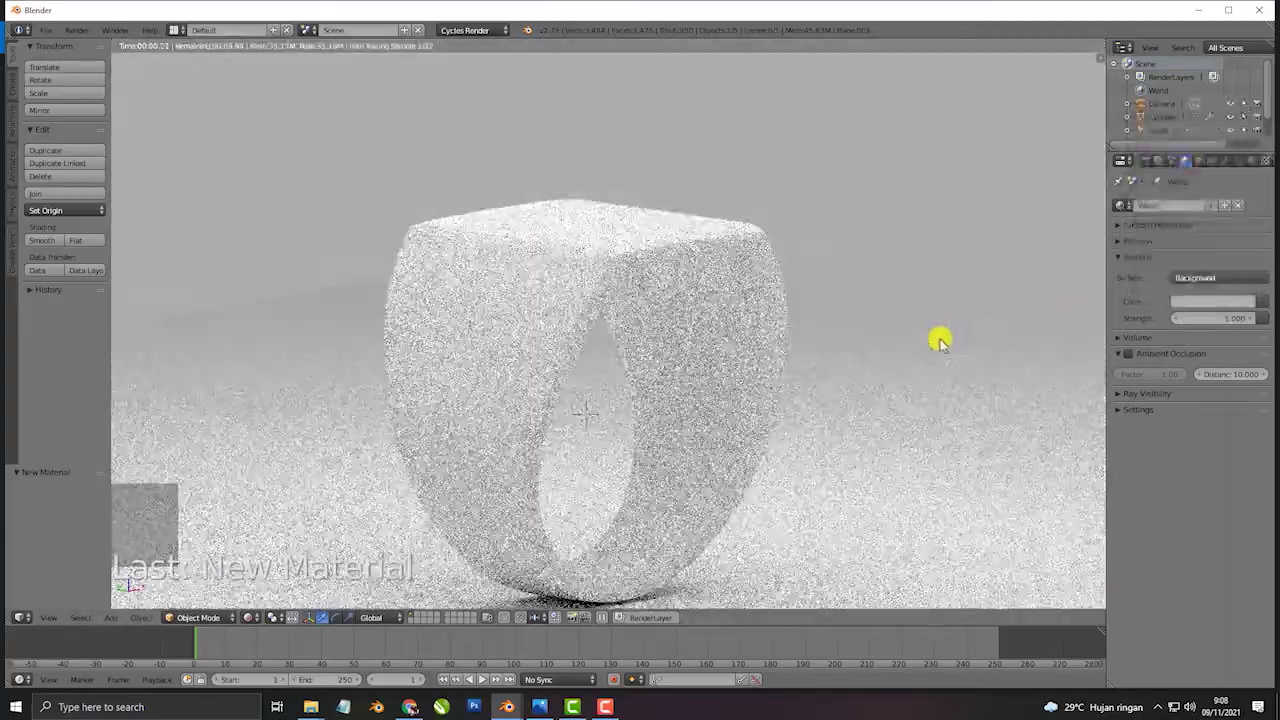
click(1209, 304)
drag(1246, 135, 1241, 125)
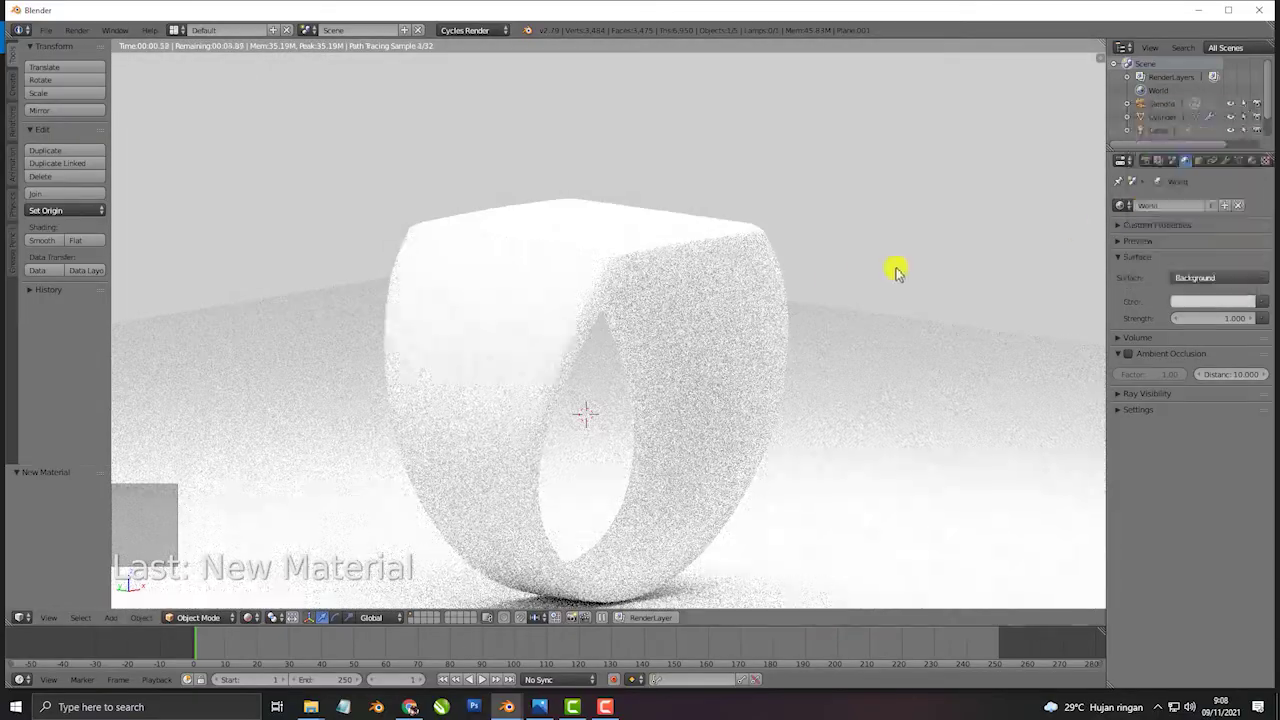
Give the ring a new Principled BSDF material with Metallic 1.000 and Specular 0.574
click(1250, 161)
click(1174, 249)
click(1183, 321)
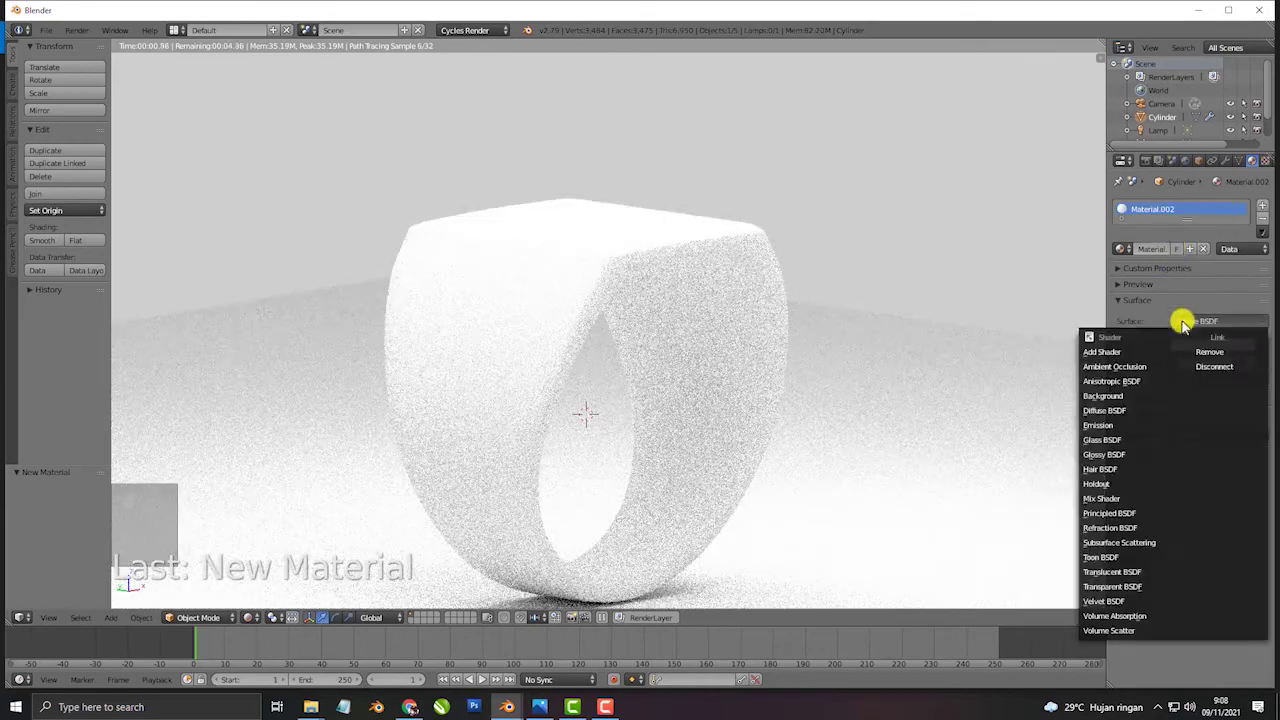
click(1112, 513)
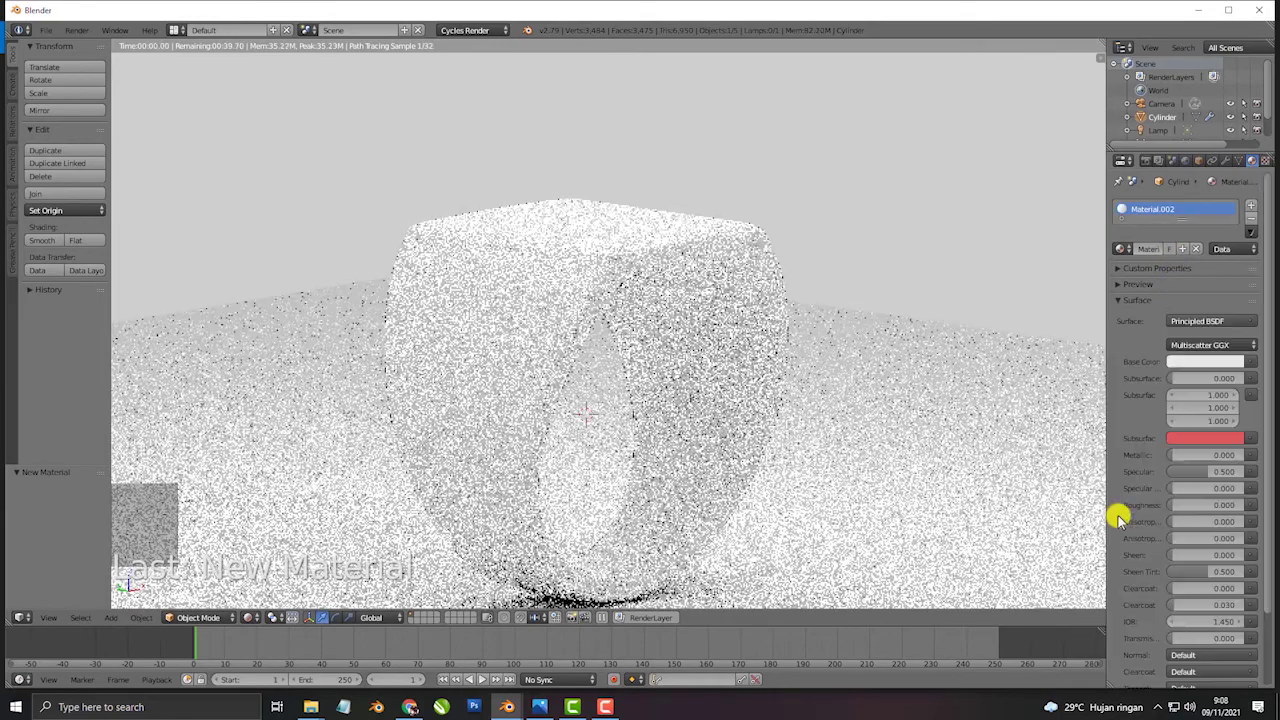
drag(1188, 458, 22, 455)
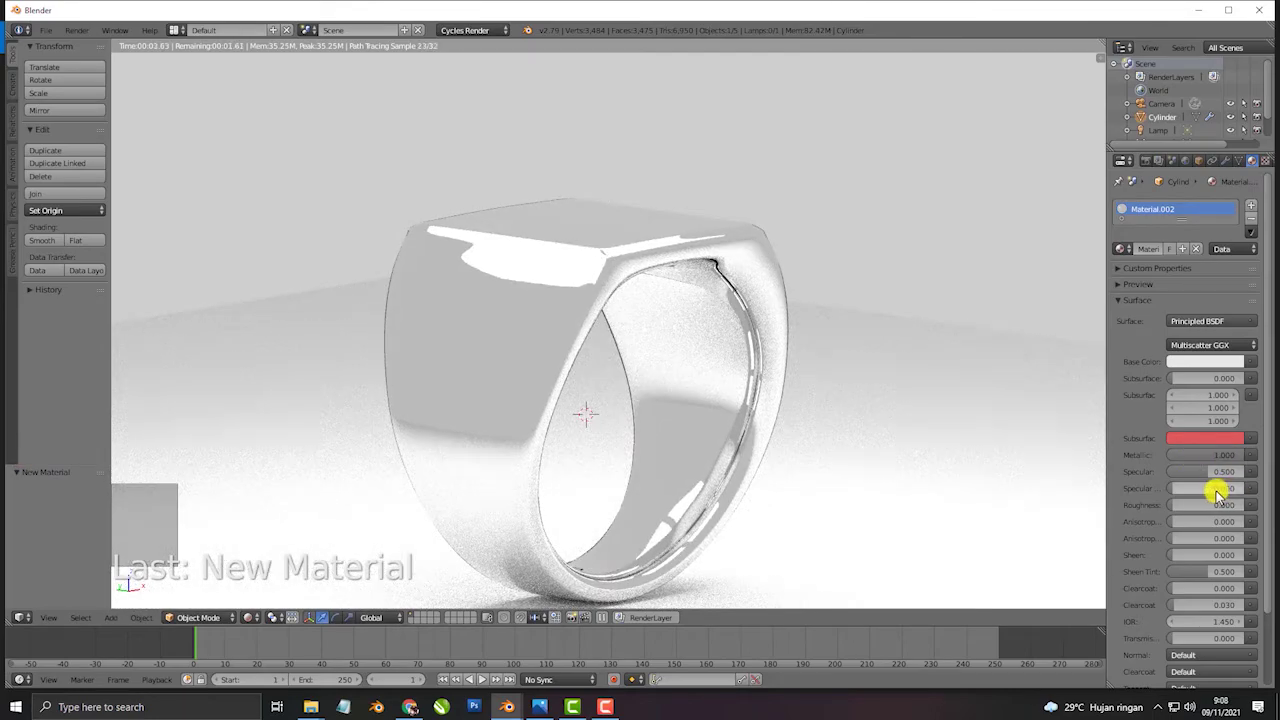
mouse_move(1183, 494)
mouse_down()
mouse_move(1223, 491)
mouse_move(106, 509)
mouse_move(1243, 517)
mouse_move(1171, 483)
mouse_move(1200, 477)
mouse_up()
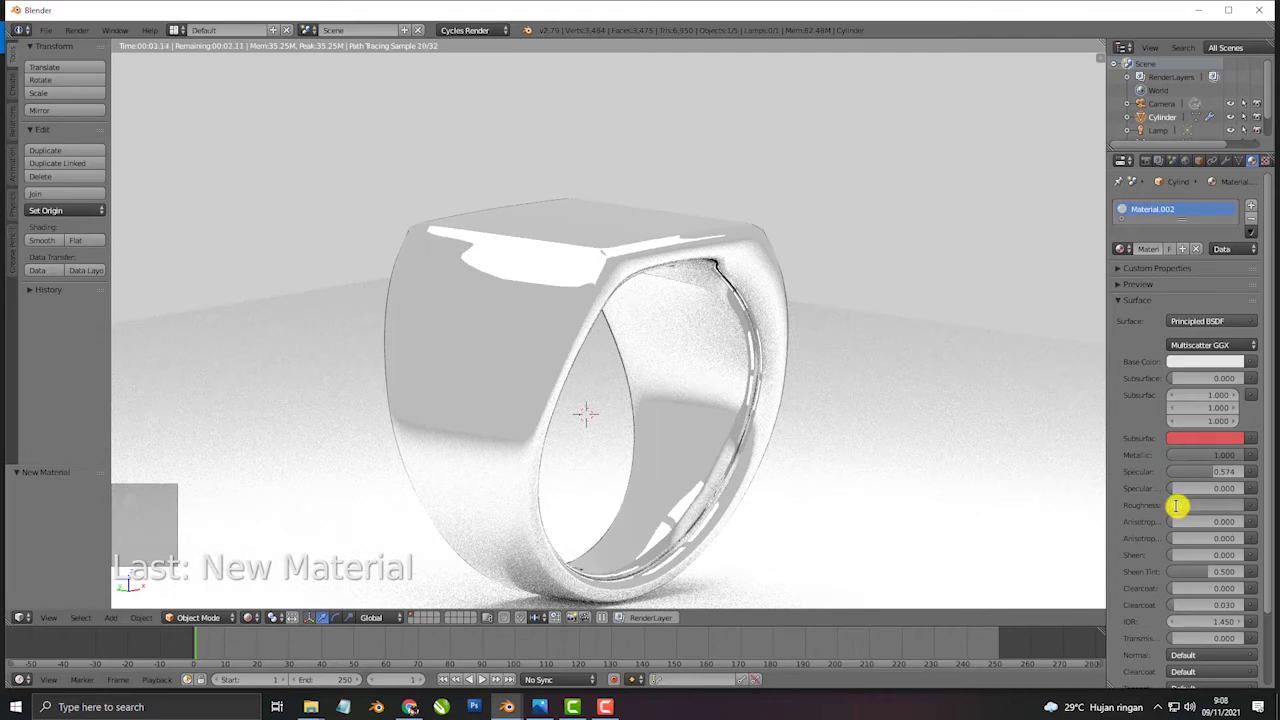
Set the ring material's Roughness to 0.300 and its Base Color to a medium blue
key(Return)
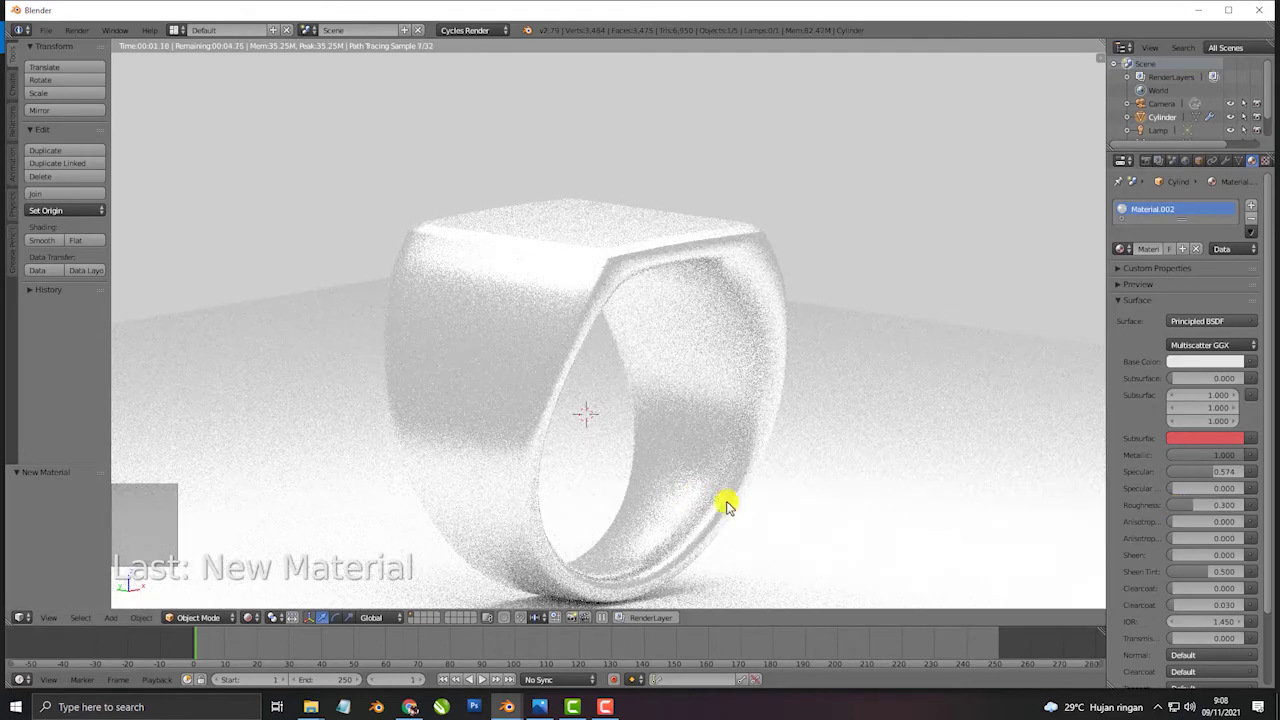
click(1201, 364)
drag(1180, 222, 1193, 199)
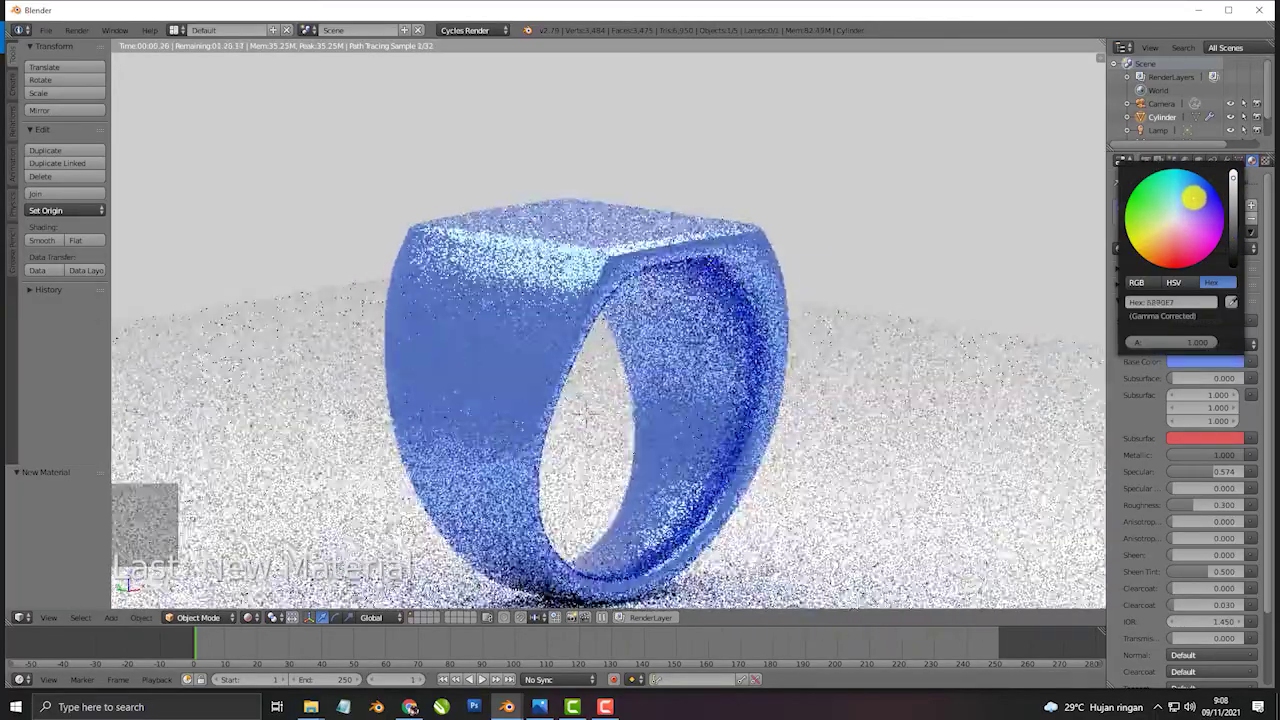
Switch to solid shading in perspective view and move the blue ring about 1.8 units along the global Y axis
middle_drag(691, 380, 677, 297)
right_click(567, 237)
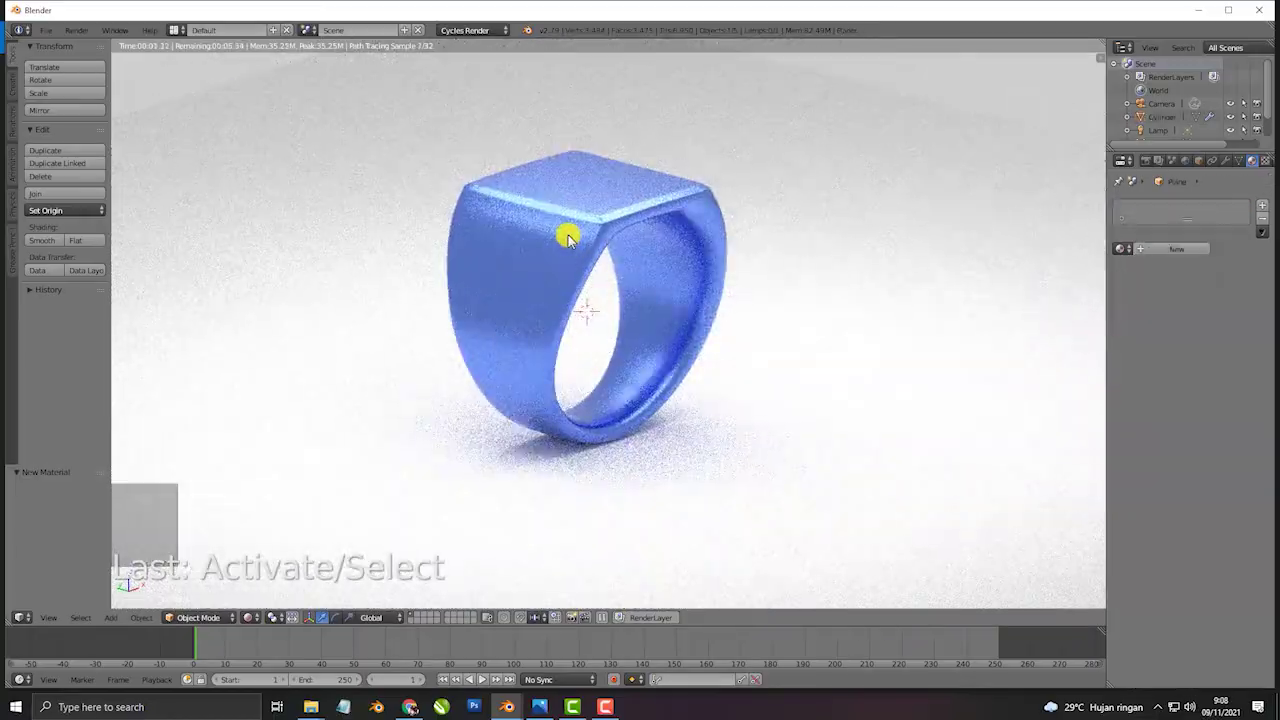
key(shift+z)
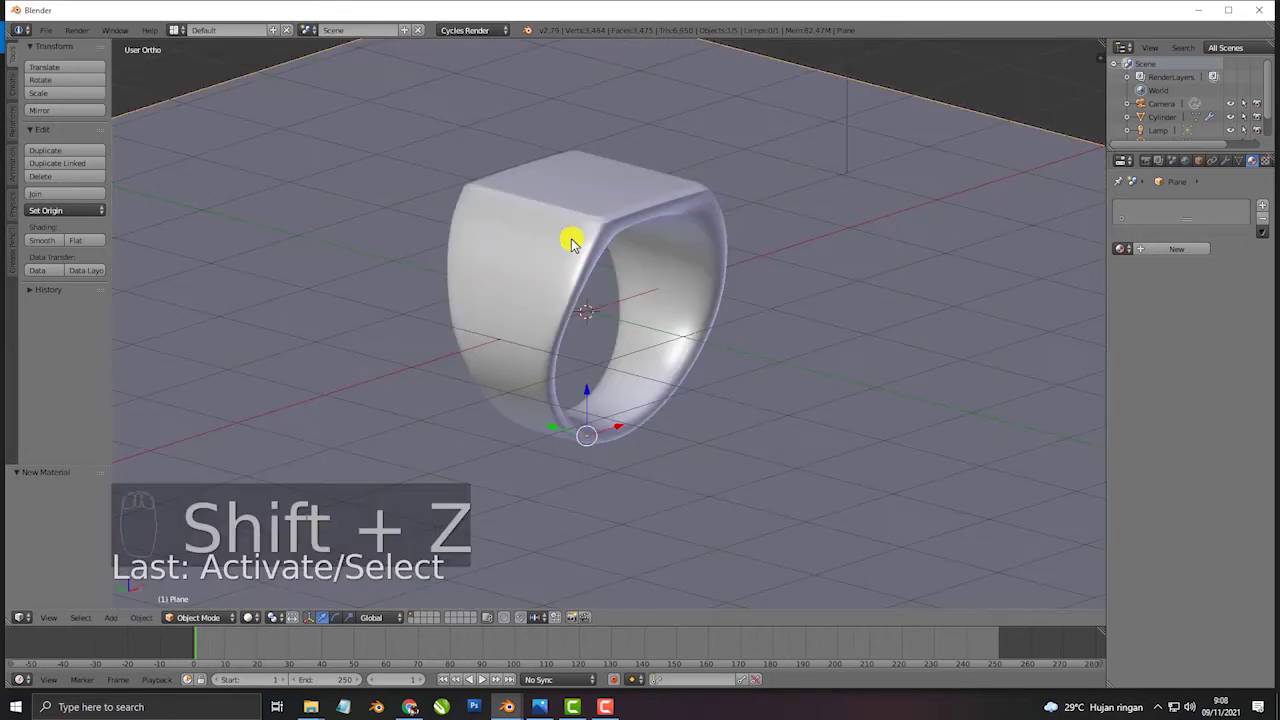
key(KP_5)
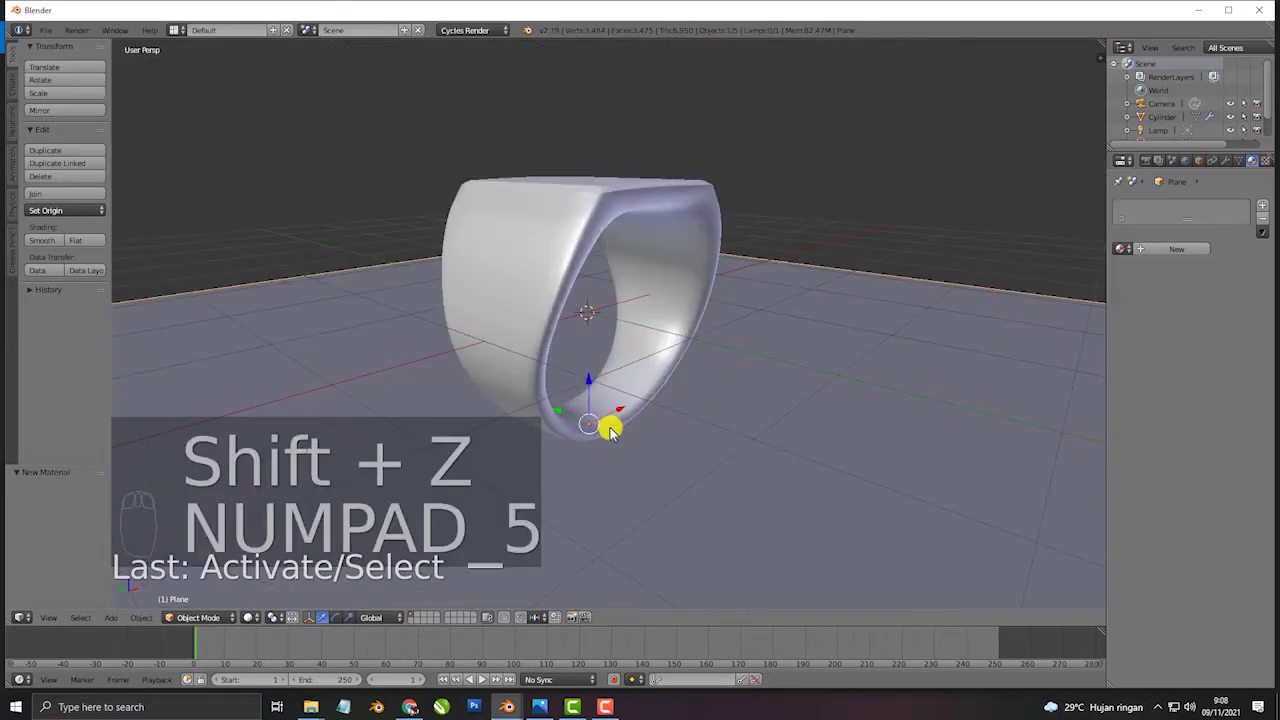
scroll(600, 385, down, 3)
drag(619, 367, 582, 388)
key(ctrl+z)
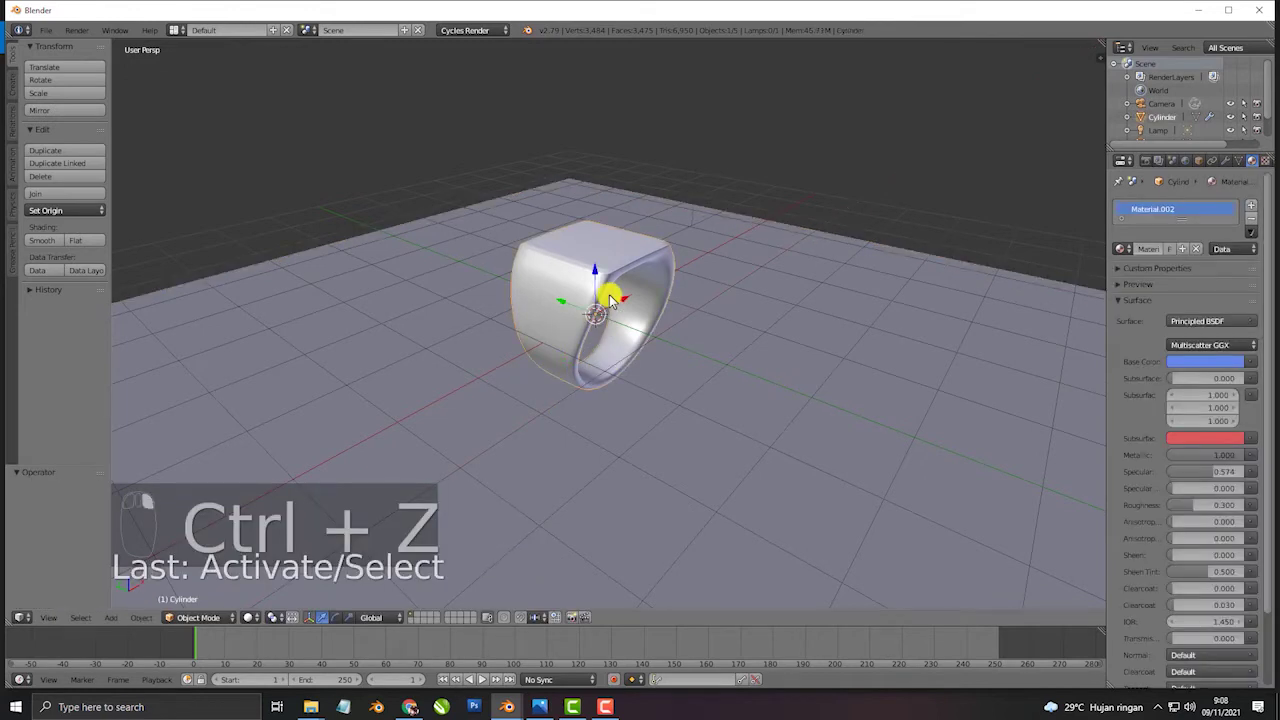
drag(627, 316, 352, 322)
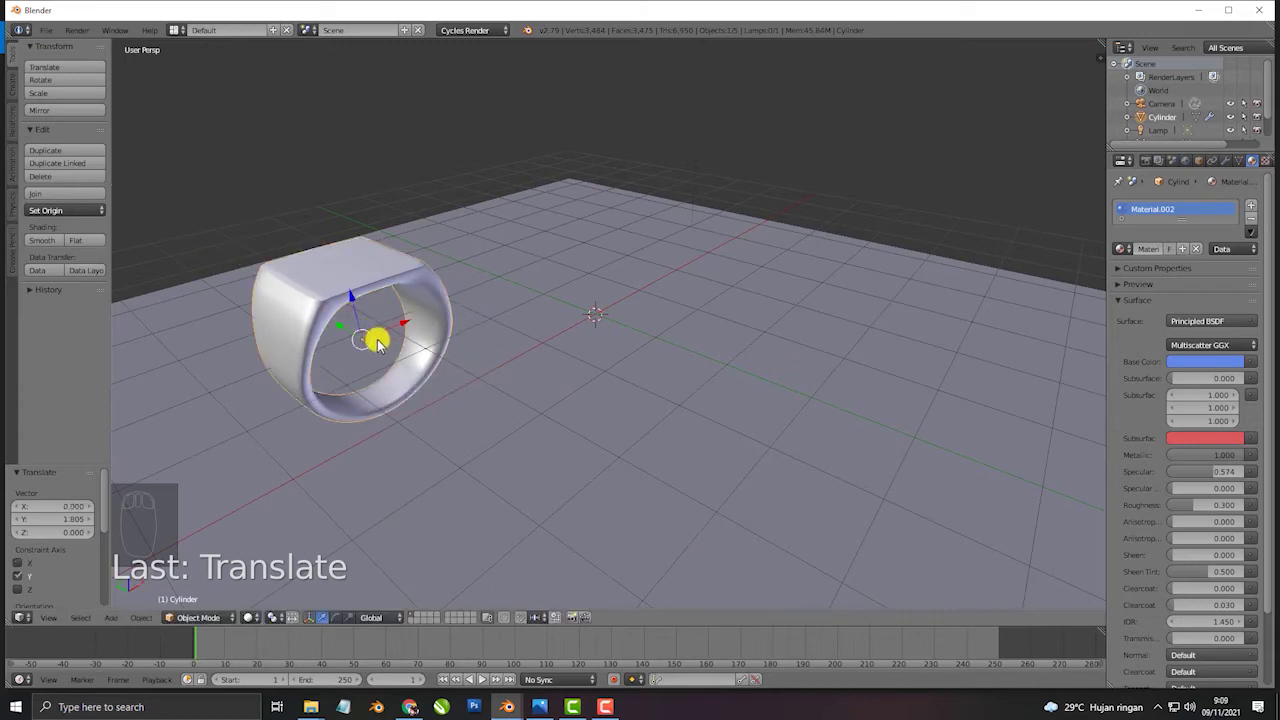
Duplicate the ring and place the copy about -2.64 units along the global Y axis
key(shift+d)
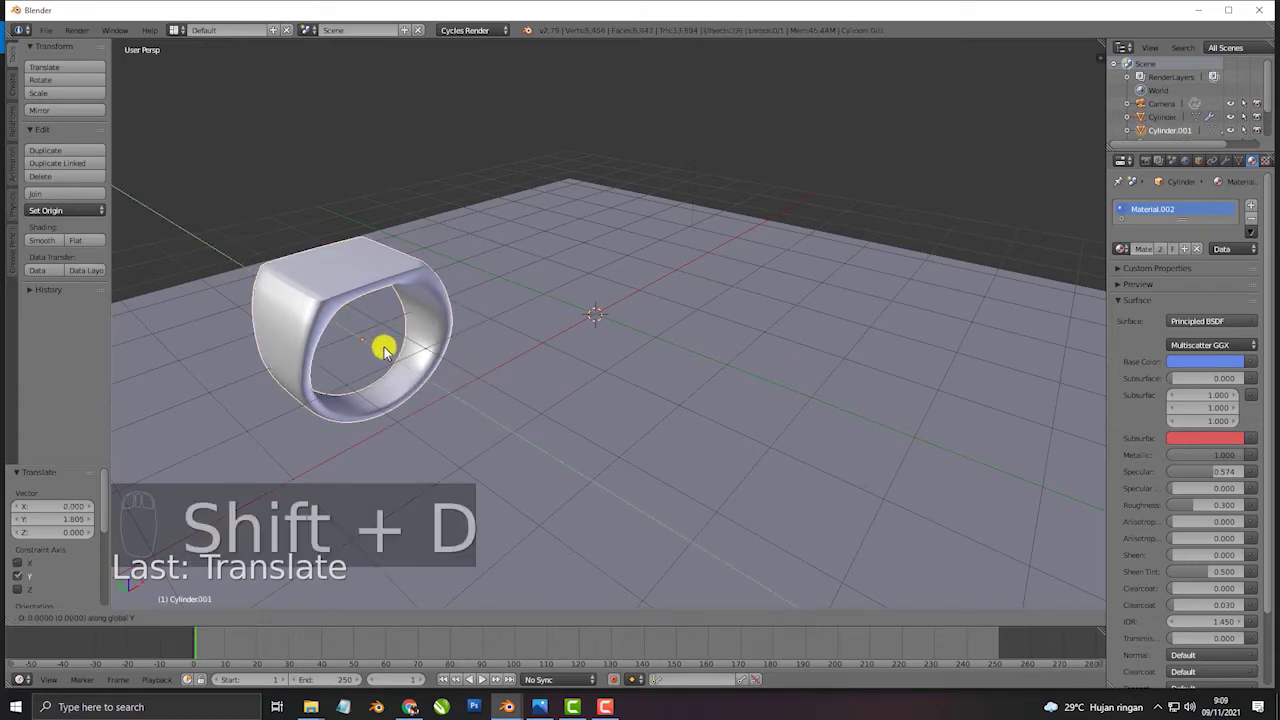
click(486, 475)
scroll(508, 414, up, 3)
shift+middle_drag(565, 388, 655, 380)
scroll(653, 377, up, 2)
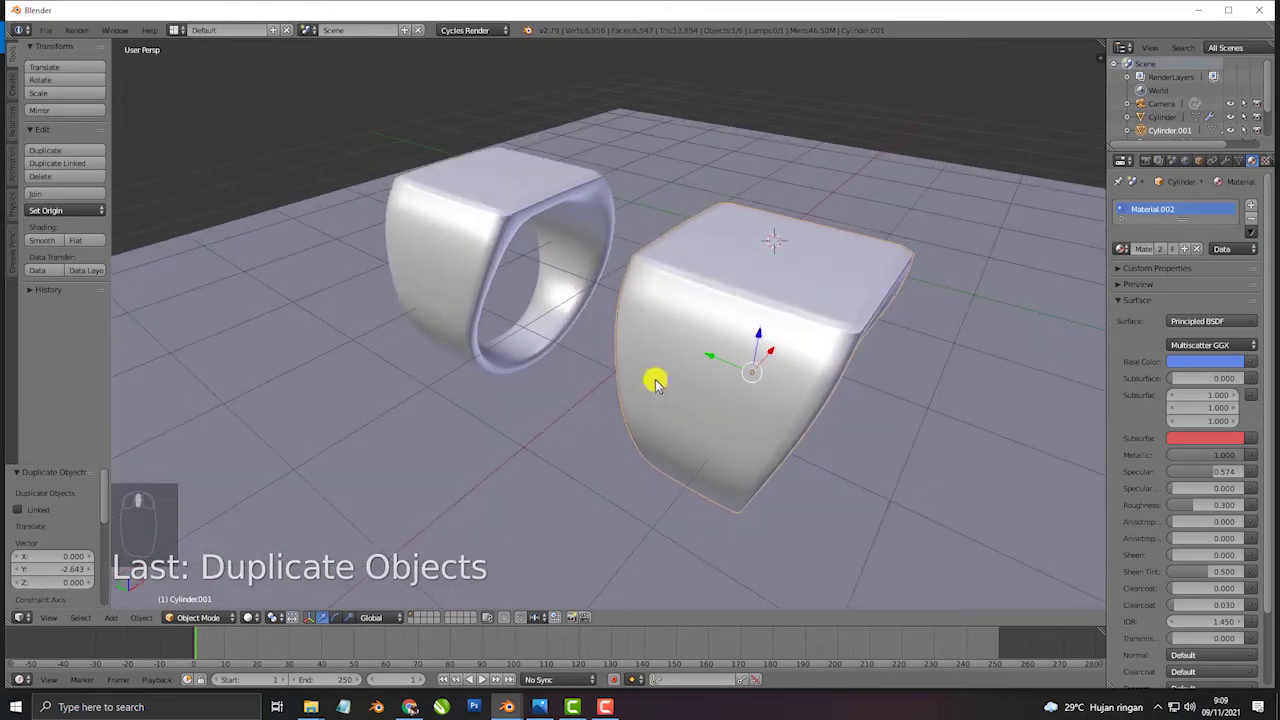
Turn on rendered shading and give the duplicated ring its own copy of the material with a red Base Color
key(shift+z)
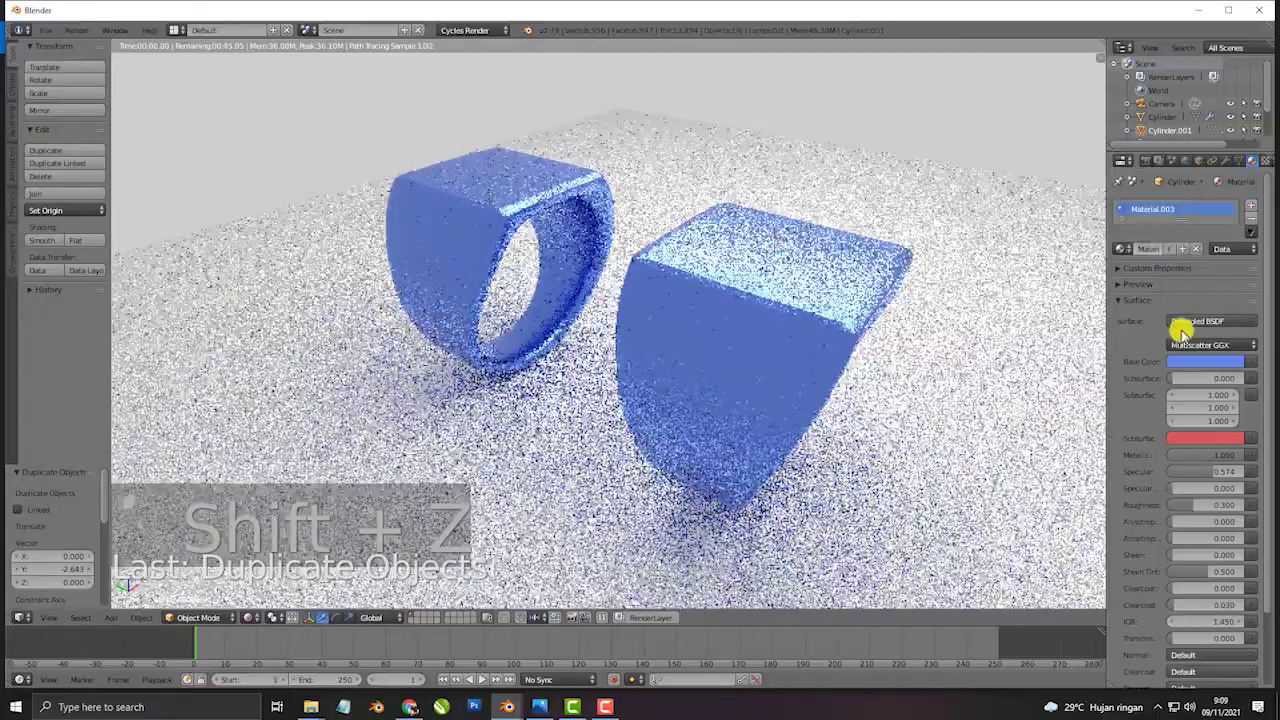
click(1190, 362)
drag(1190, 218, 1176, 248)
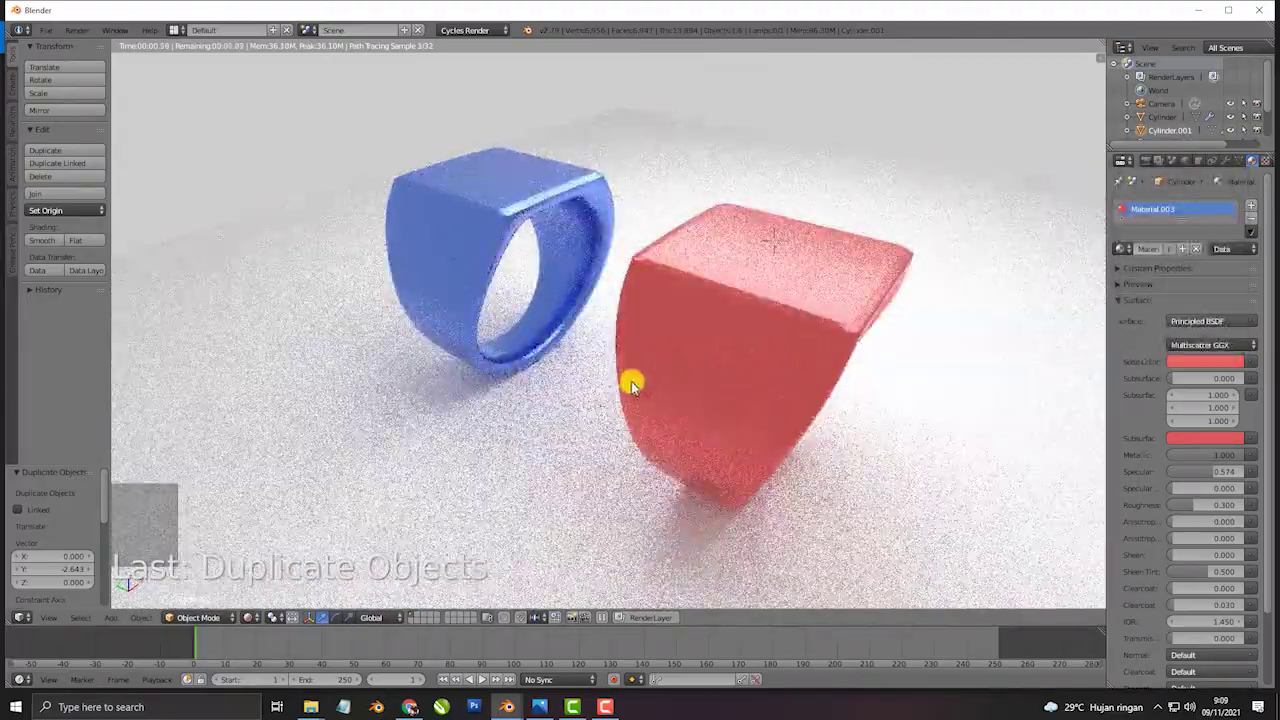
Align the camera to the current view with Lock Camera to View enabled, framing both rings, and render the image
middle_drag(632, 385, 623, 366)
middle_drag(820, 363, 810, 365)
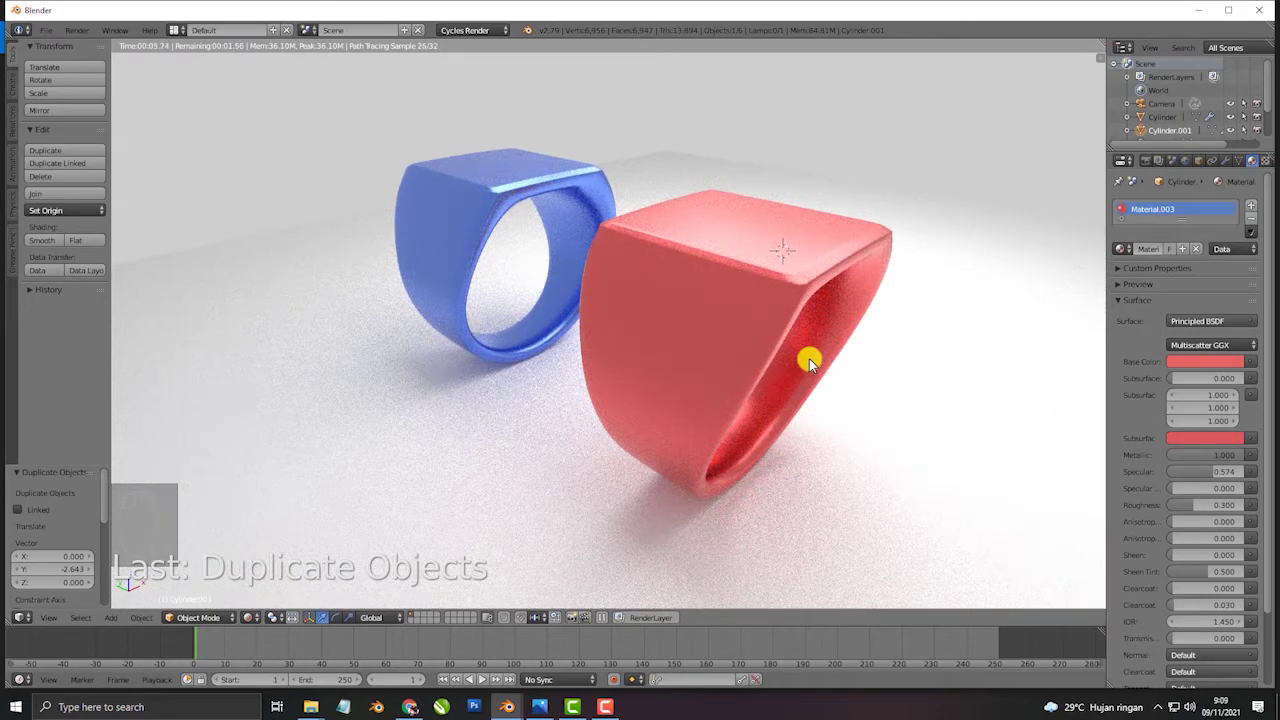
key(F12)
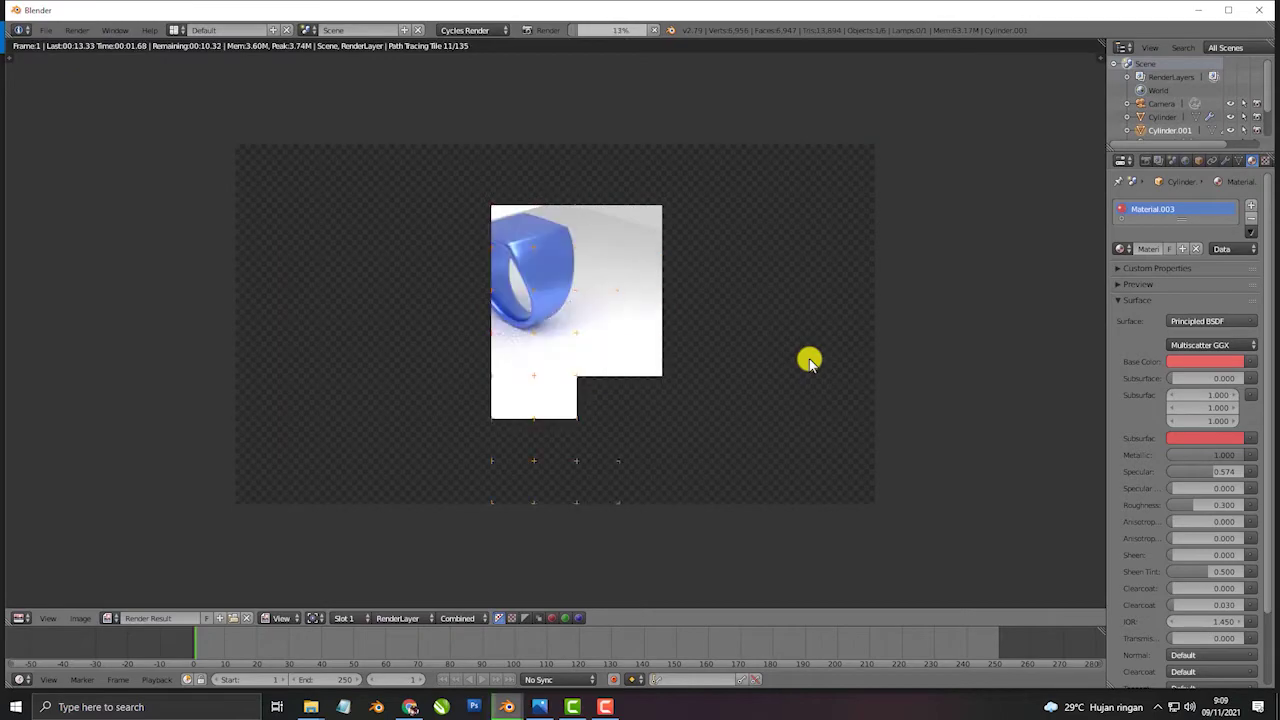
key(Escape)
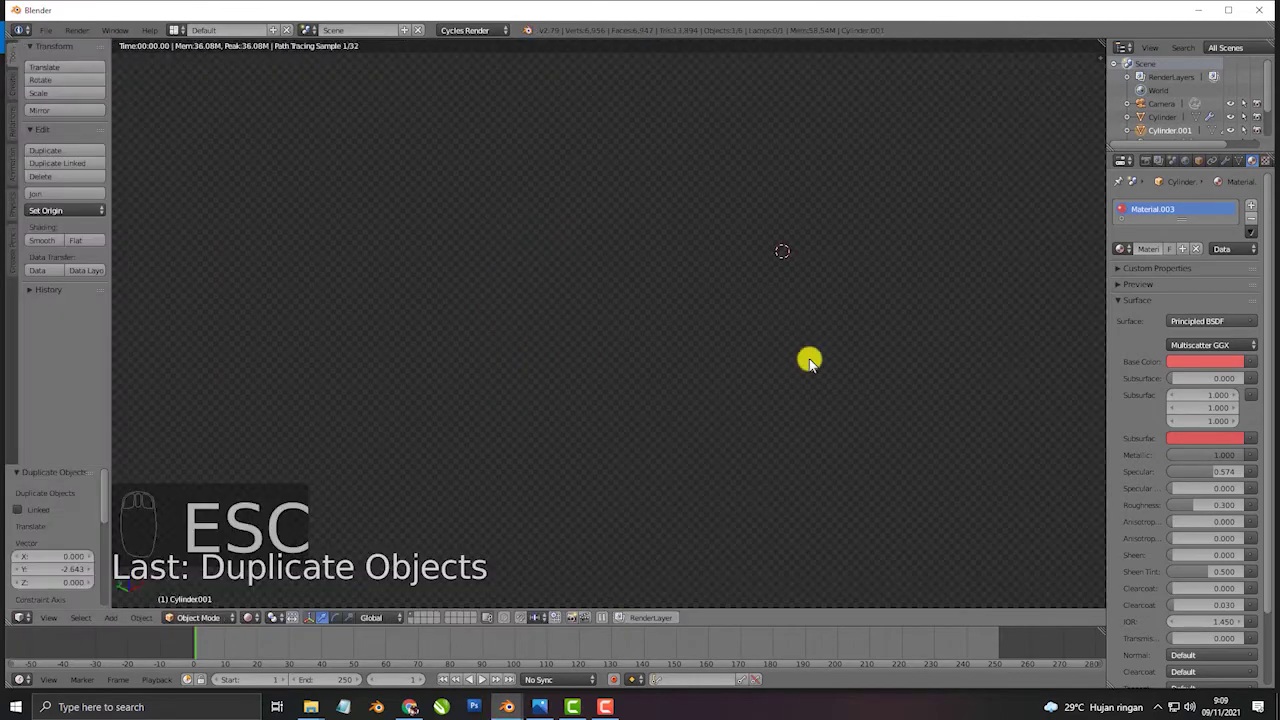
key(ctrl+alt+KP_0)
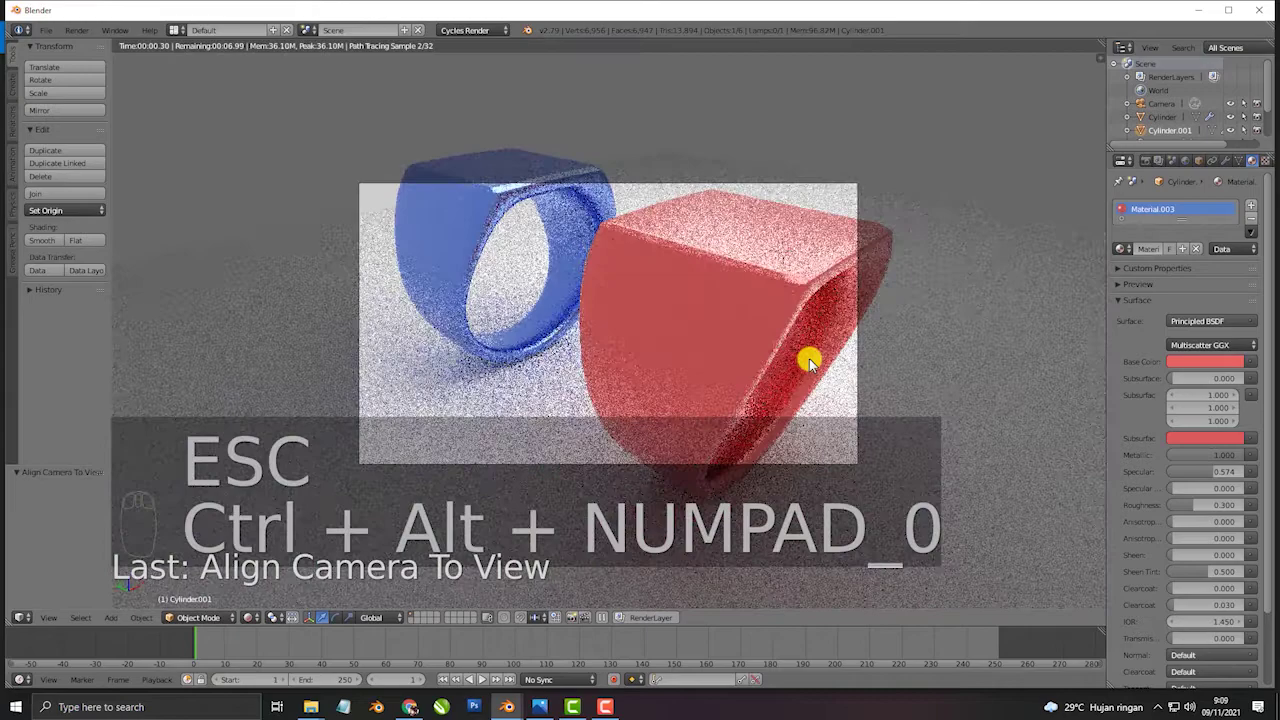
key(n)
scroll(1020, 228, down, 3)
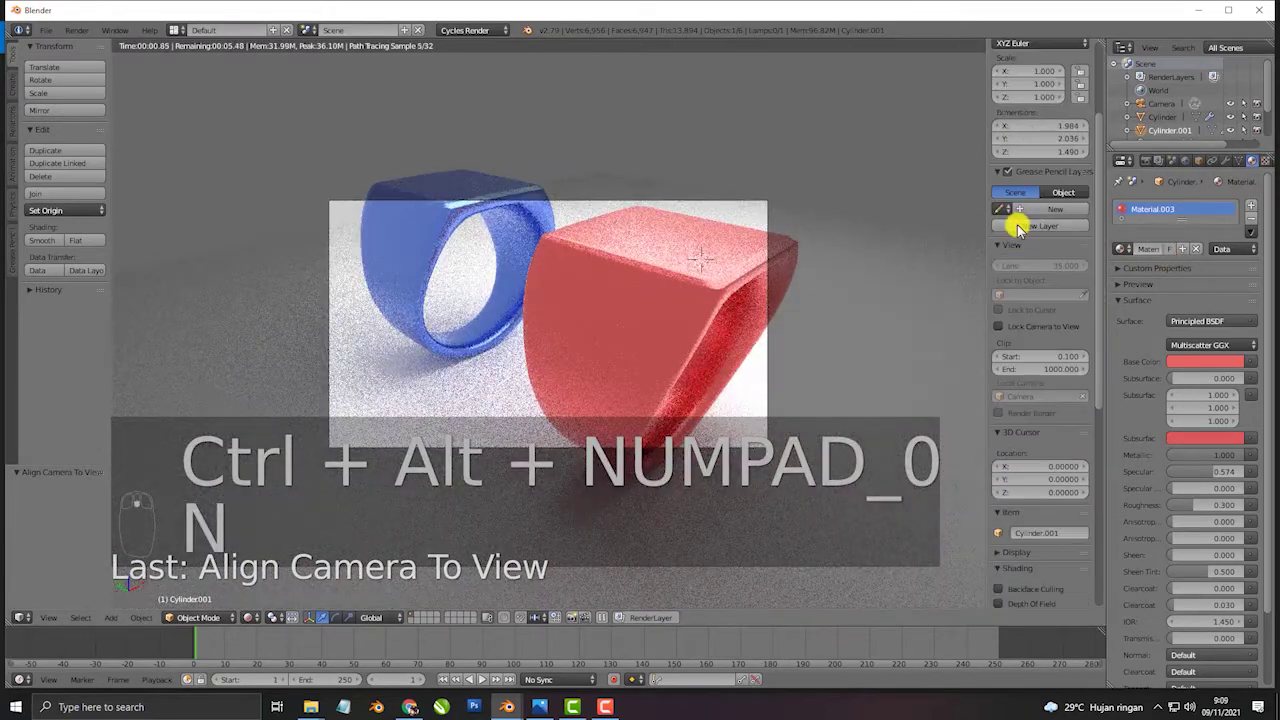
click(1024, 325)
scroll(729, 343, down, 2)
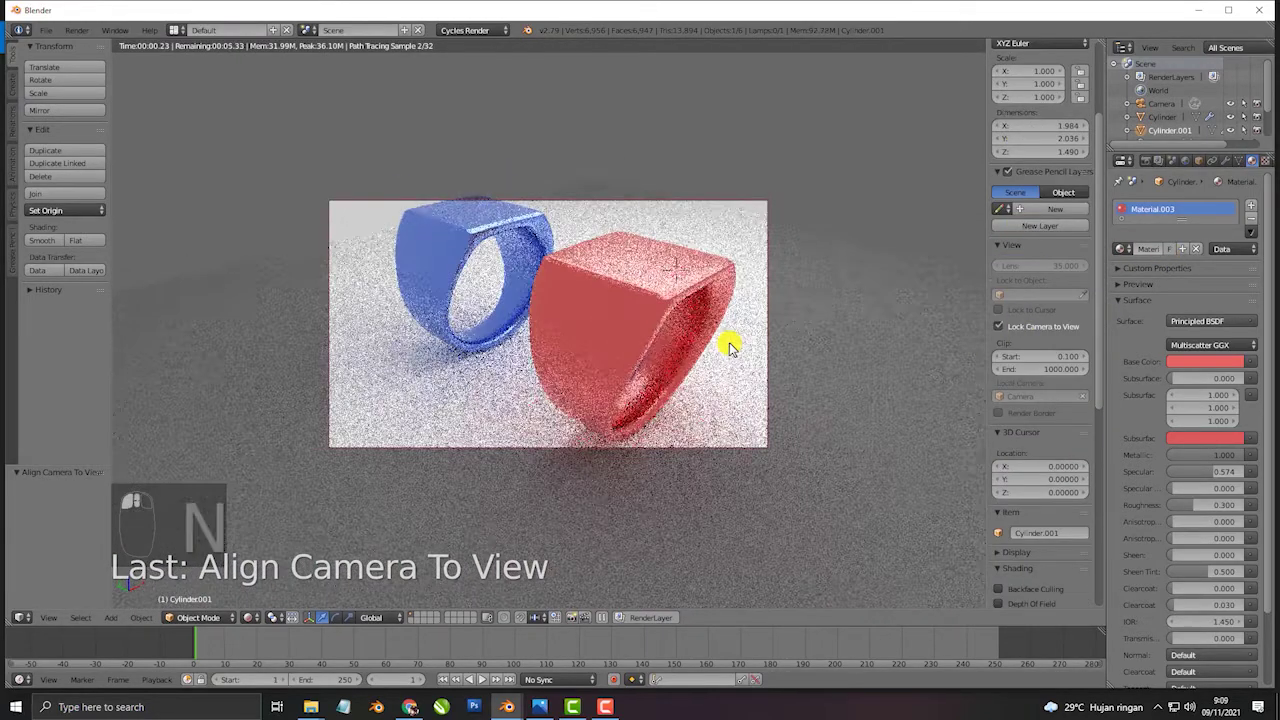
key(F12)
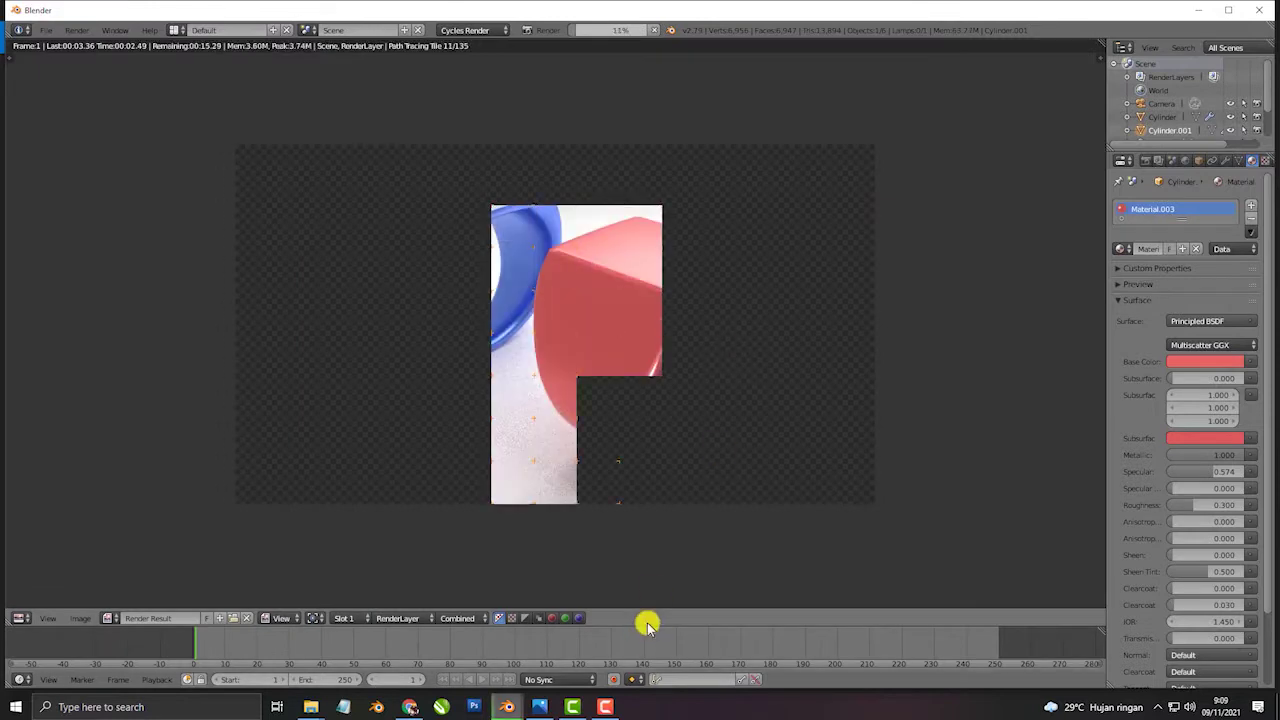